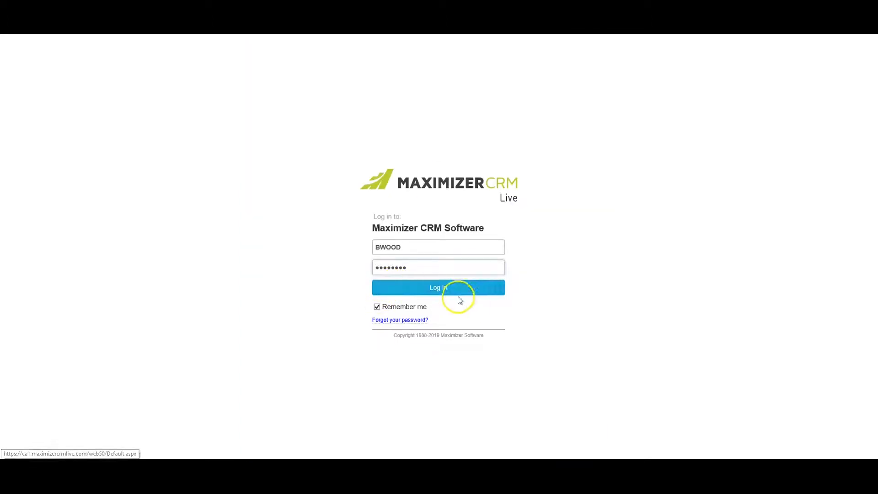
# Log in to Maximizer CRM Live with the pre-filled credentials.
pyautogui.click(447, 292)
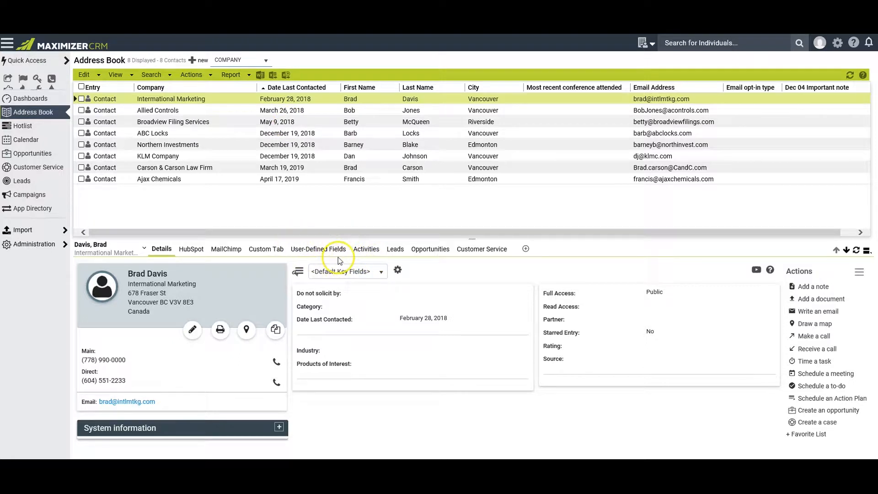
# Show the contact's user-defined fields with blanks hidden and Custom UDF's expanded to its commission values.
pyautogui.click(316, 250)
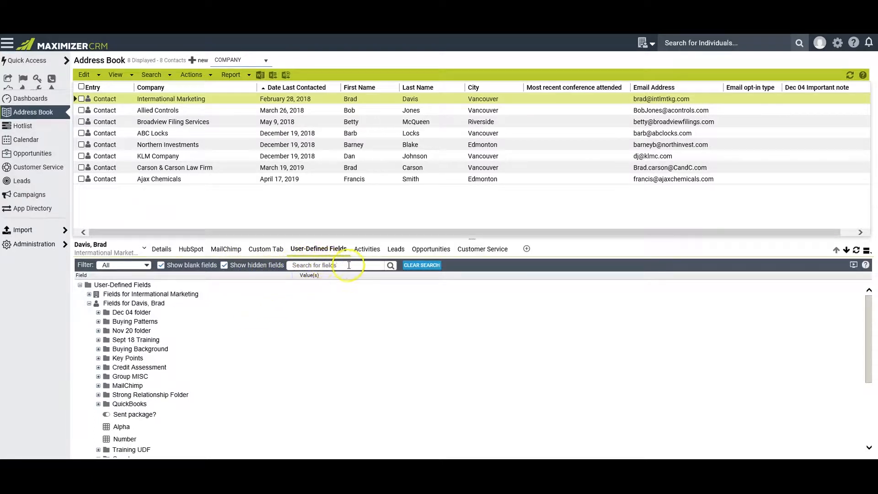
pyautogui.click(293, 265)
pyautogui.click(390, 266)
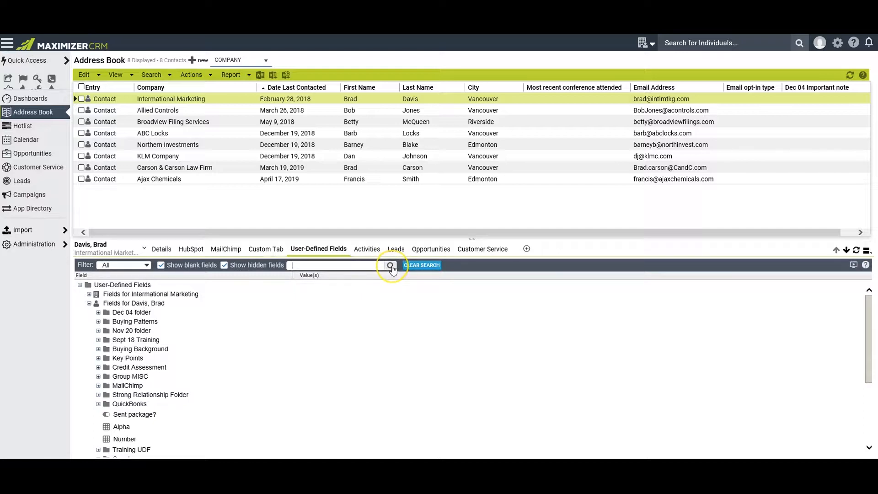
pyautogui.click(161, 266)
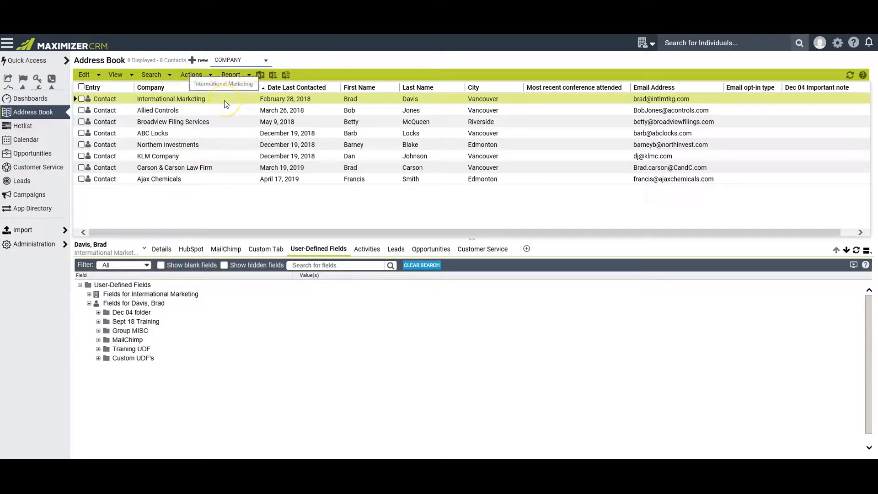
pyautogui.click(98, 359)
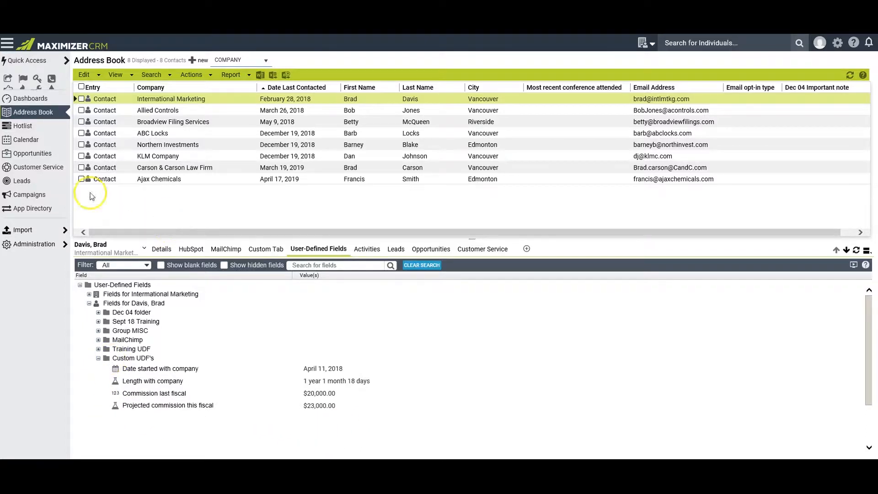
pyautogui.click(32, 246)
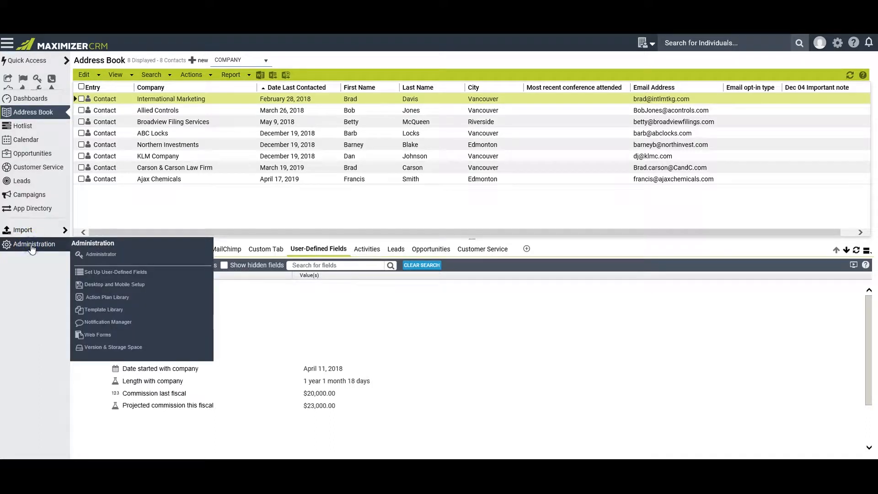
# Open the user-defined fields setup, expand Custom UDF's, and start a new field folder.
pyautogui.click(118, 274)
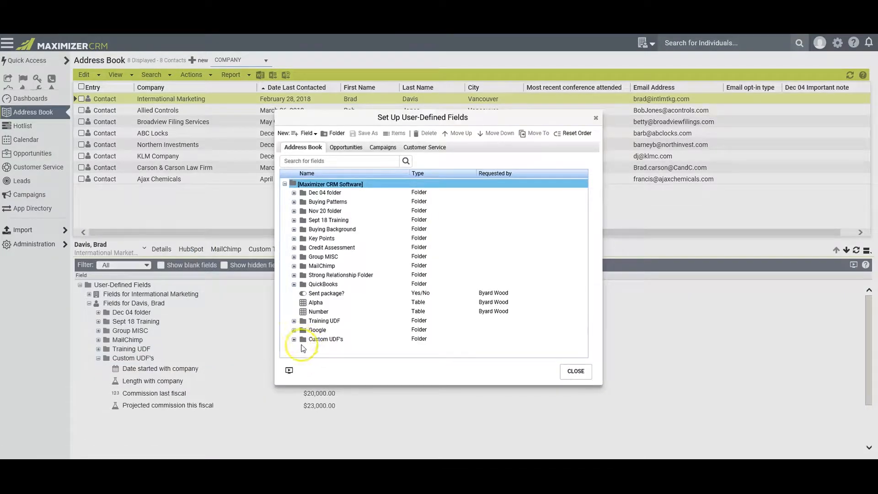
pyautogui.click(294, 339)
pyautogui.click(327, 135)
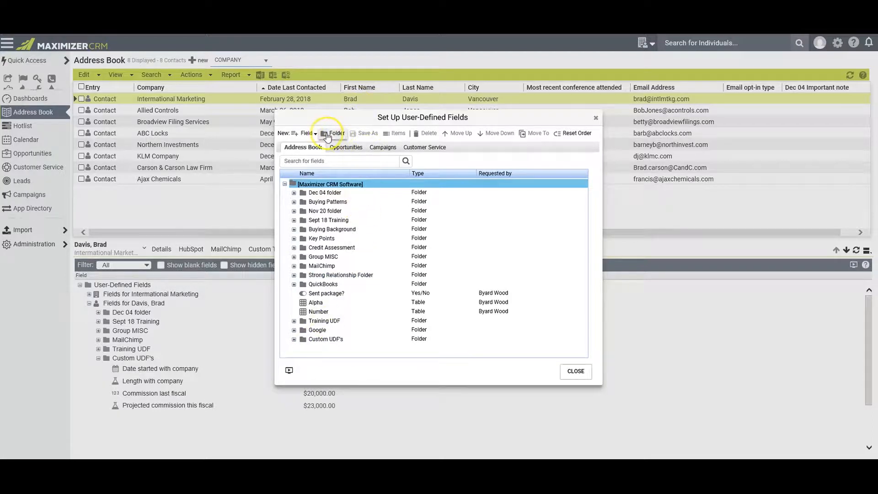
pyautogui.click(336, 136)
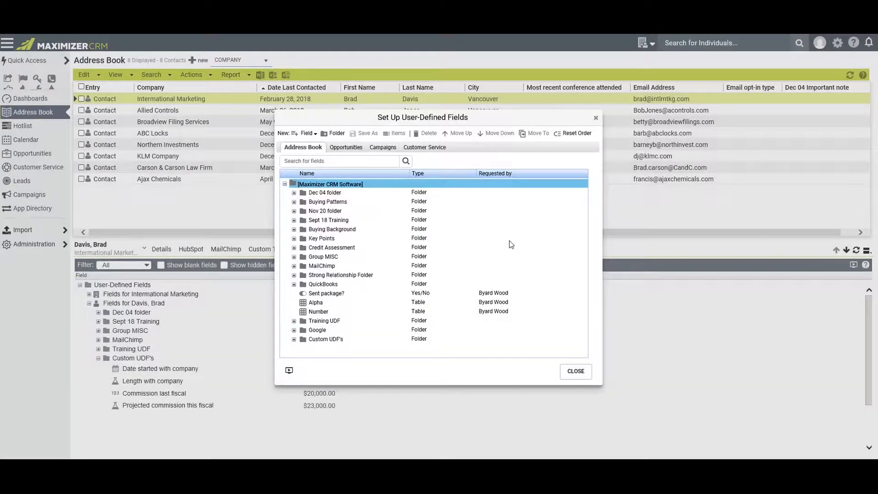
# Select Custom UDF's and browse its Move To destinations down to the top-level root.
pyautogui.click(367, 343)
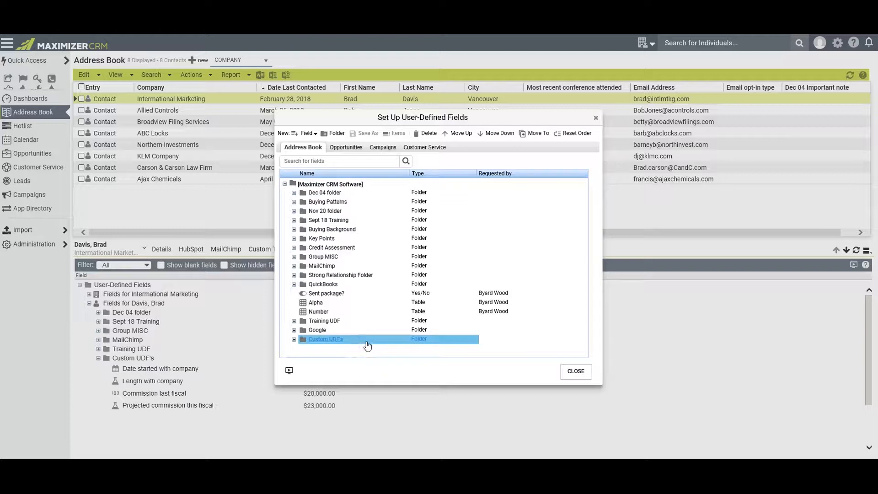
pyautogui.click(539, 134)
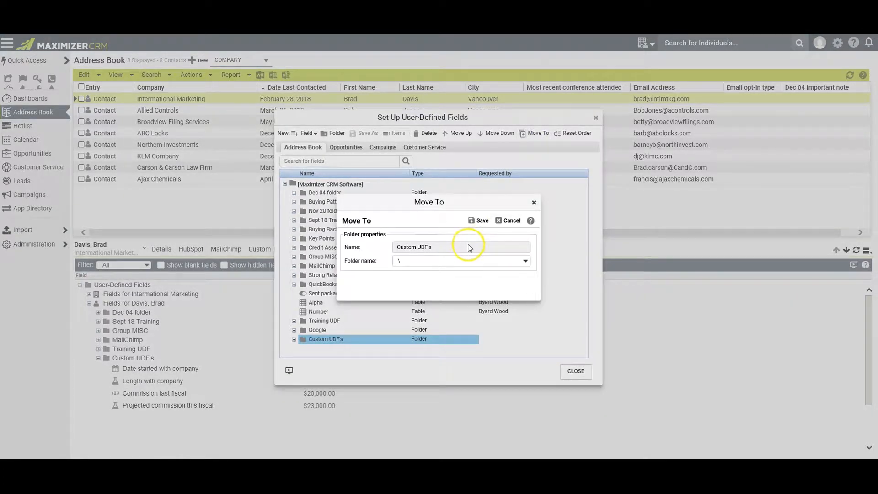
pyautogui.click(446, 261)
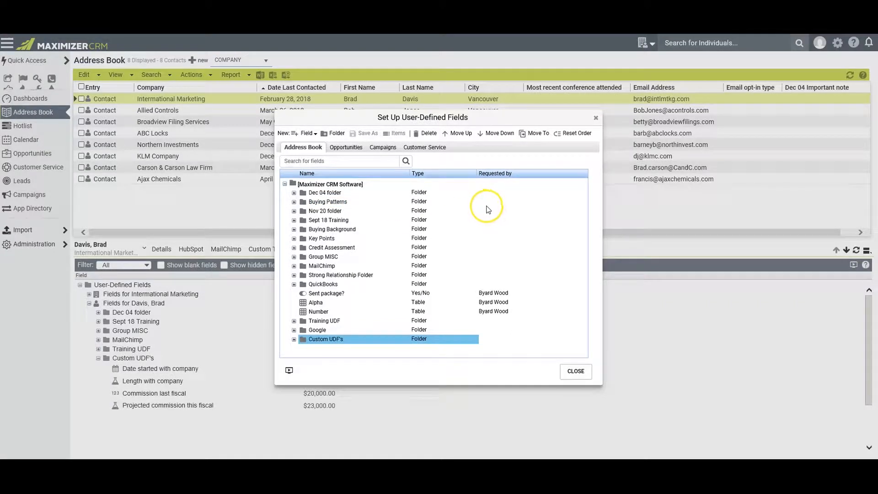
pyautogui.click(379, 186)
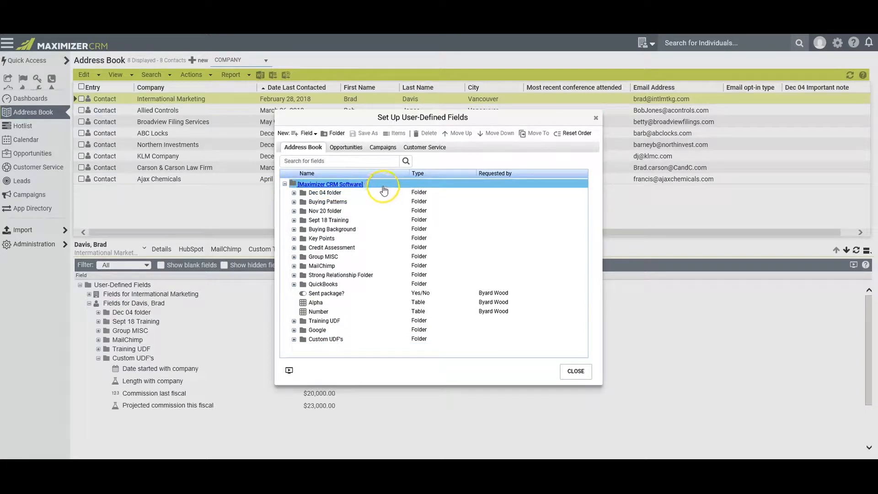
pyautogui.click(315, 134)
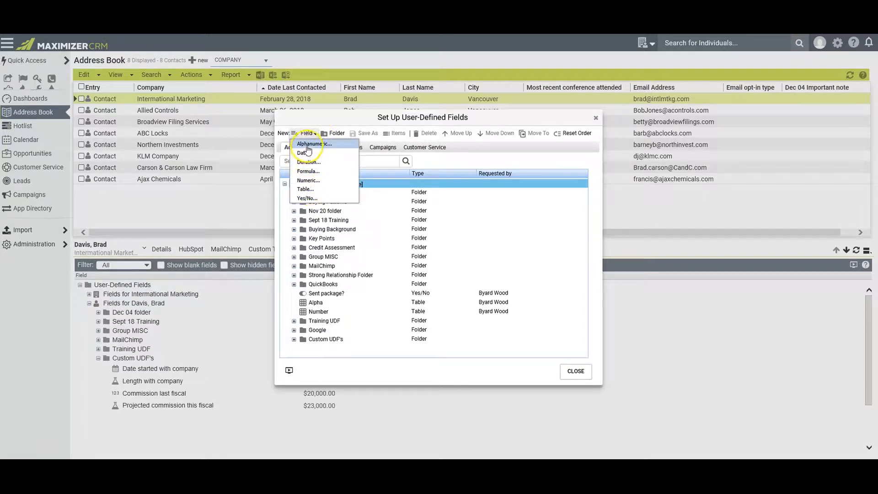
pyautogui.click(311, 199)
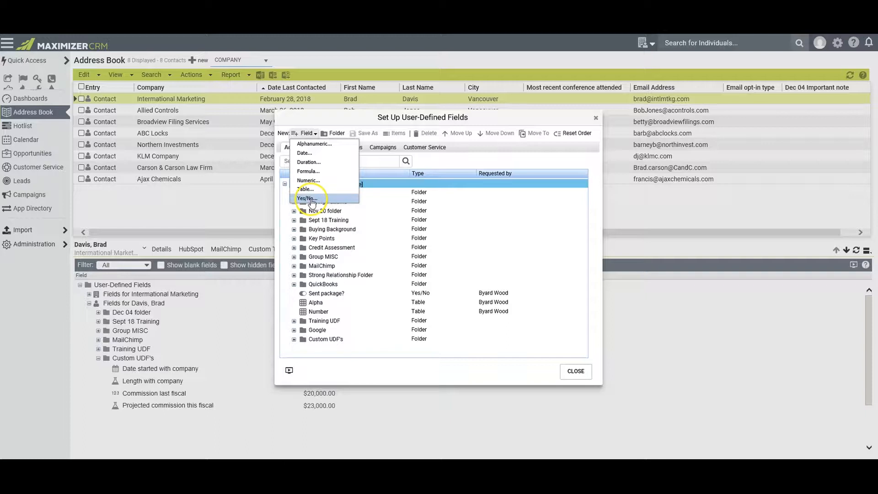
pyautogui.click(315, 133)
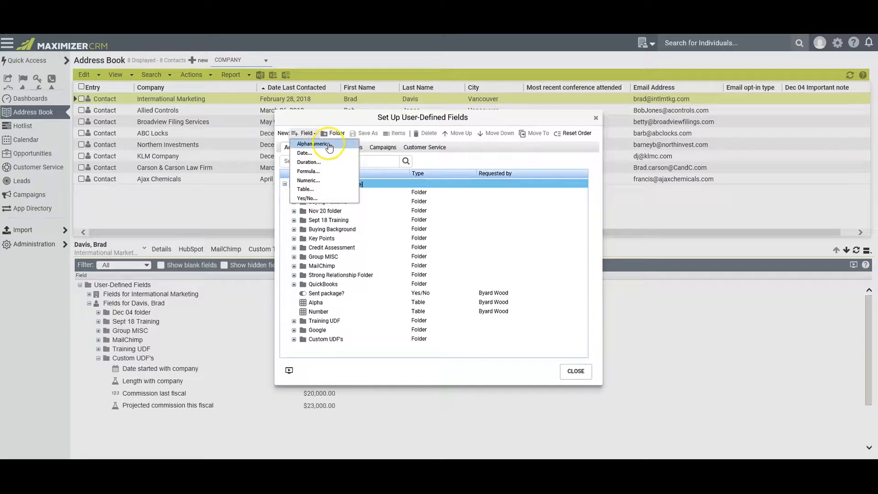
pyautogui.click(323, 183)
pyautogui.click(328, 189)
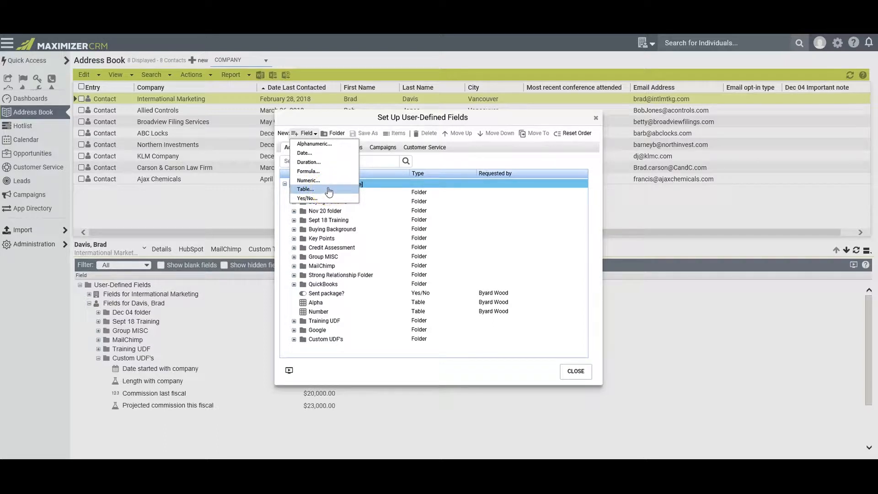
pyautogui.click(328, 199)
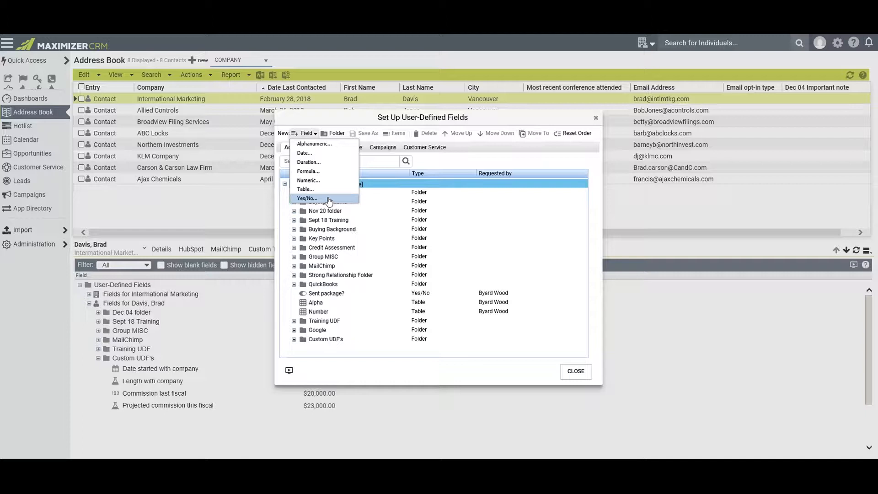
pyautogui.click(368, 367)
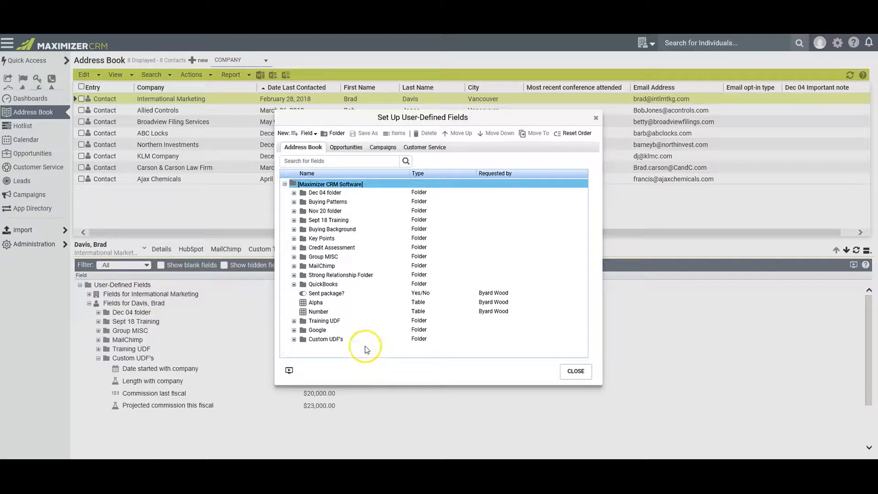
# View the Training UDF folder's properties and close them without saving.
pyautogui.doubleClick(321, 322)
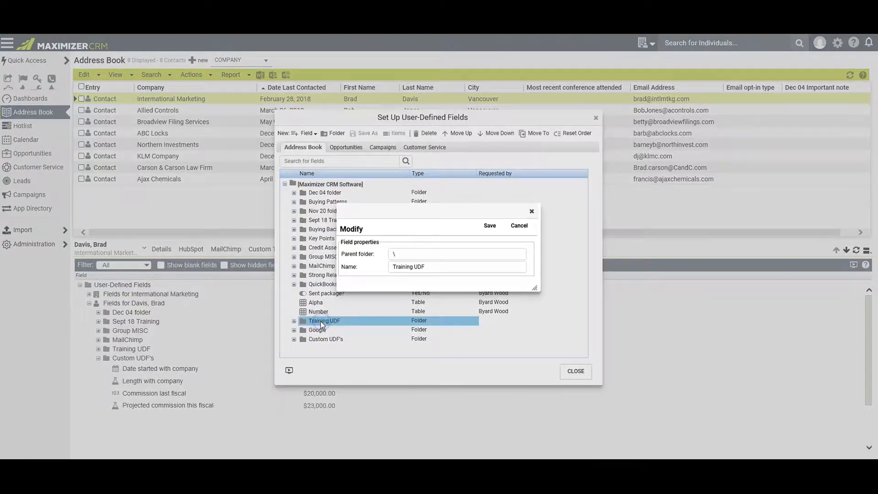
pyautogui.tripleClick(439, 270)
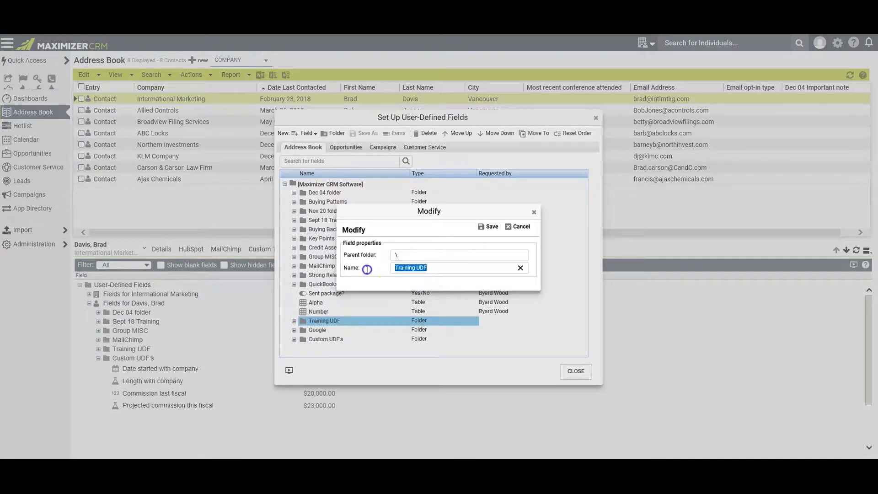
pyautogui.click(439, 270)
pyautogui.click(517, 227)
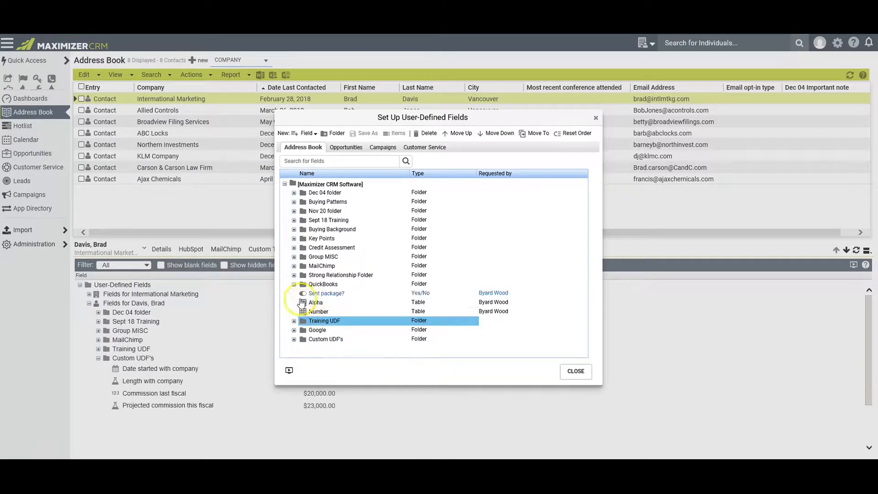
# Open Alpha's item list, cancel adding an item and deleting item E, then close the setup.
pyautogui.click(368, 304)
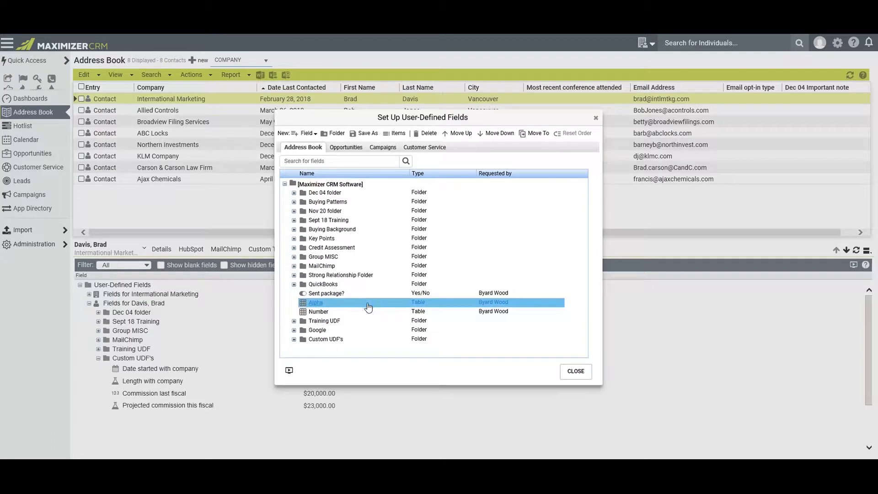
pyautogui.click(395, 136)
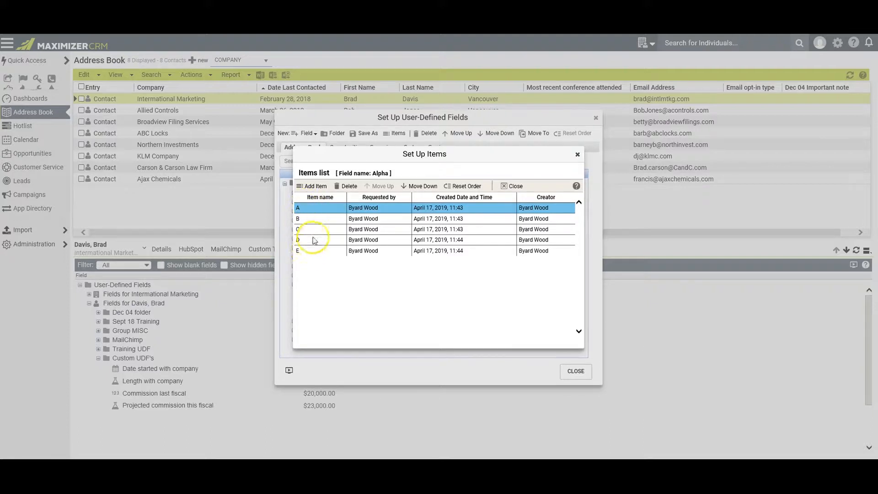
pyautogui.click(314, 187)
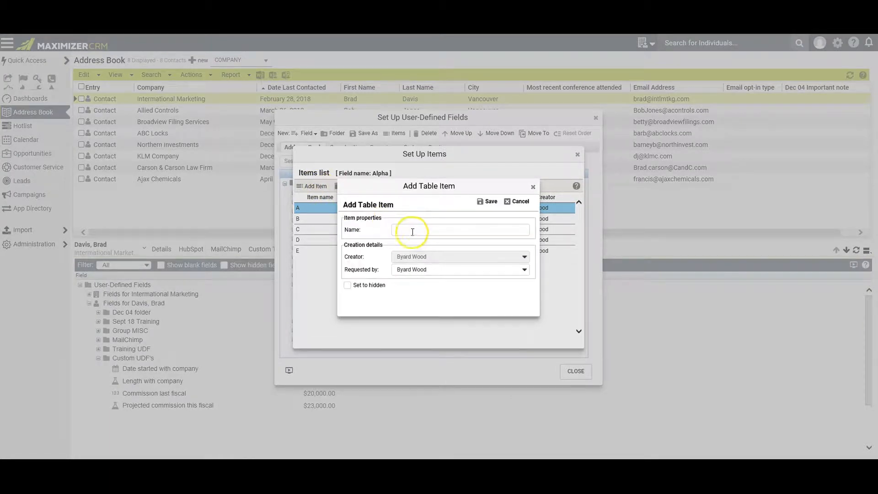
pyautogui.click(520, 201)
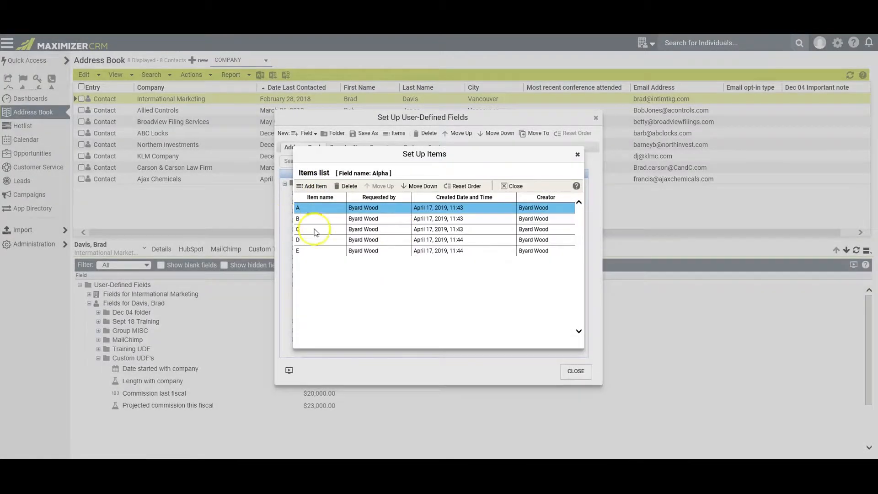
pyautogui.click(318, 251)
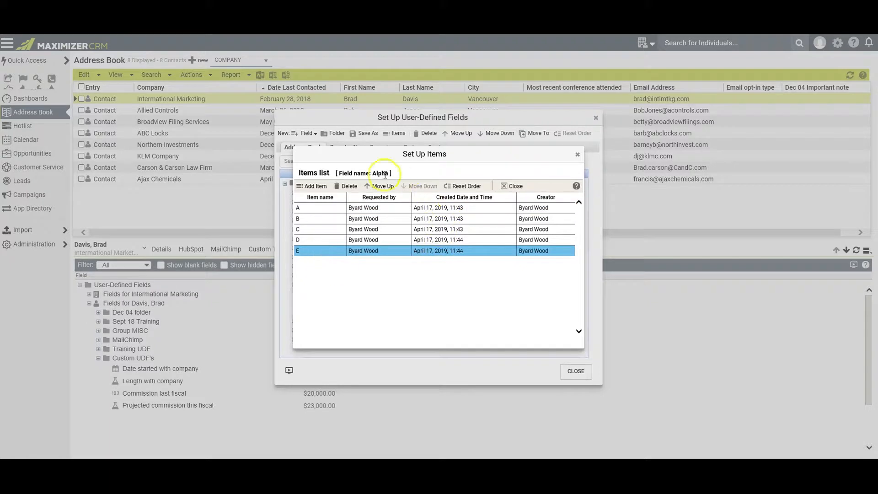
pyautogui.click(347, 186)
pyautogui.click(511, 261)
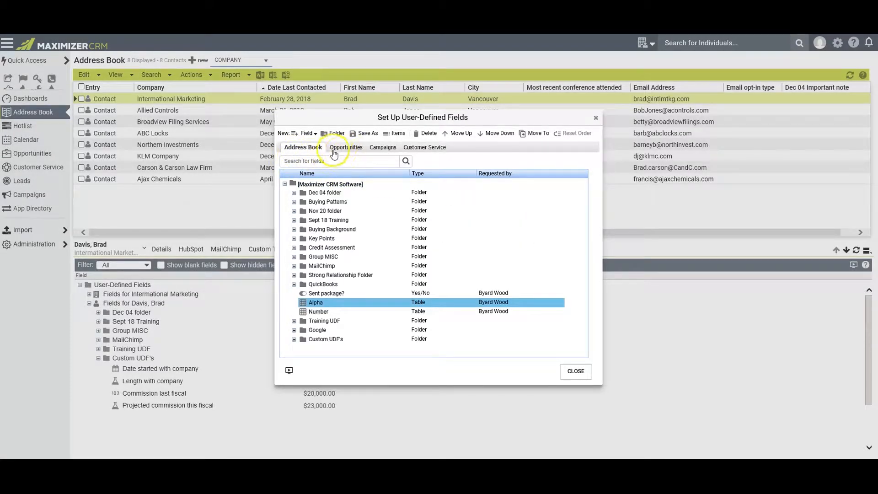
pyautogui.click(595, 119)
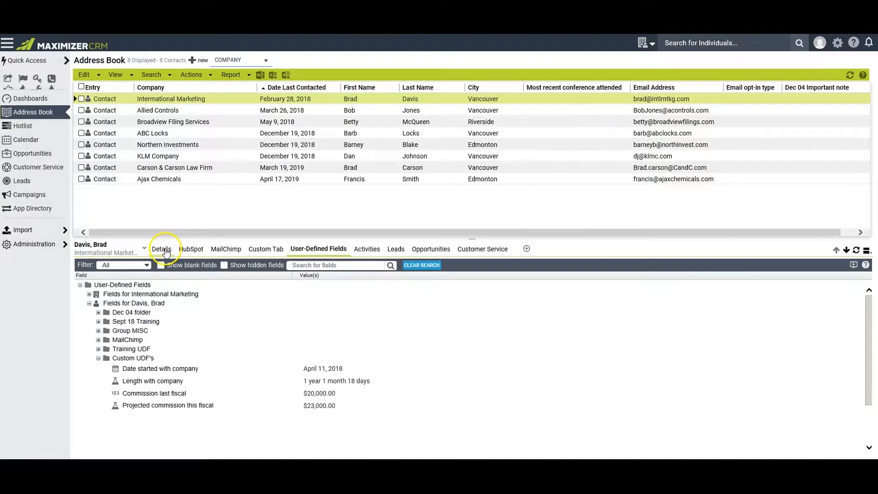
# On the contact's Details tab, choose Customize Key Fields for the Default Key Fields list.
pyautogui.click(166, 251)
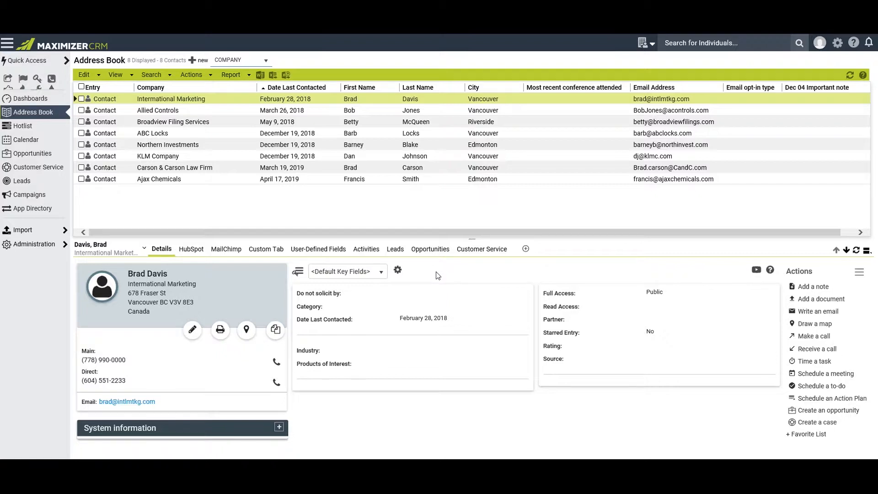
pyautogui.click(420, 279)
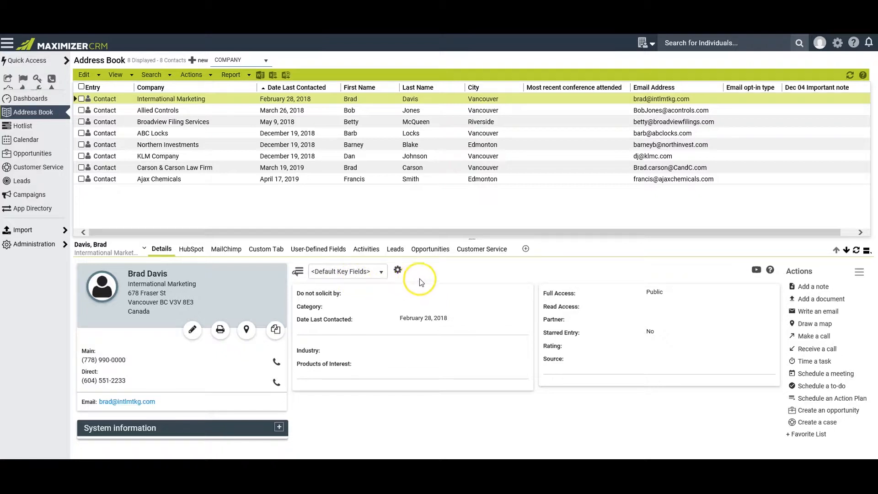
pyautogui.click(398, 271)
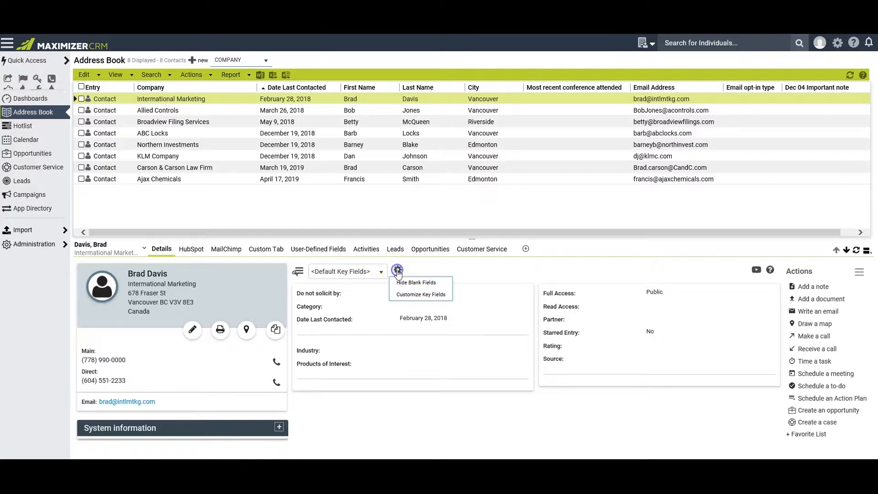
pyautogui.click(423, 296)
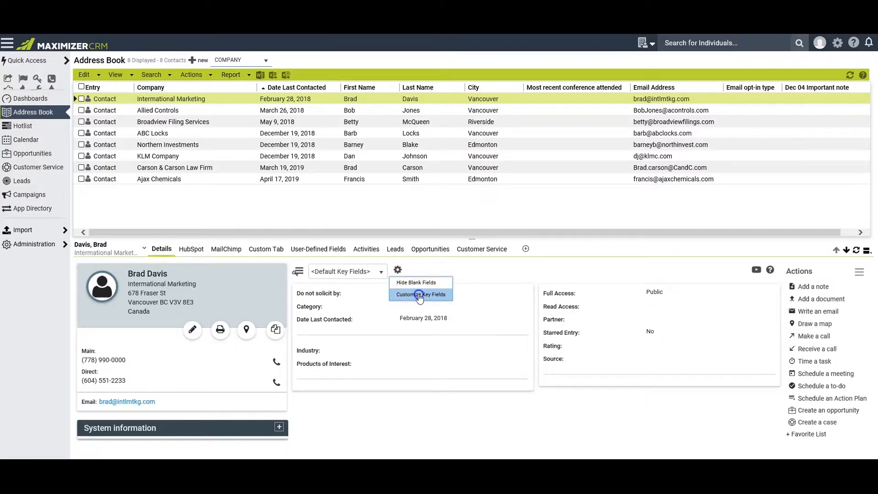
pyautogui.click(419, 296)
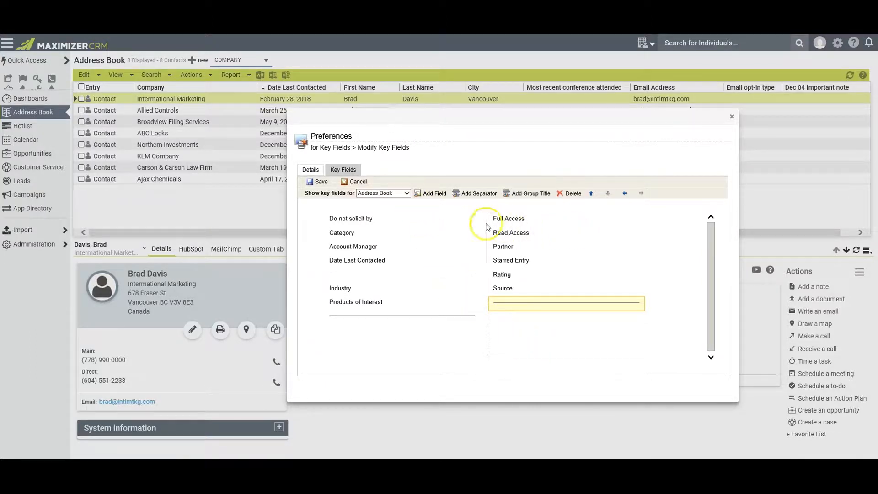
# Insert the Alpha field into the key fields and move it just below Full Access.
pyautogui.click(437, 196)
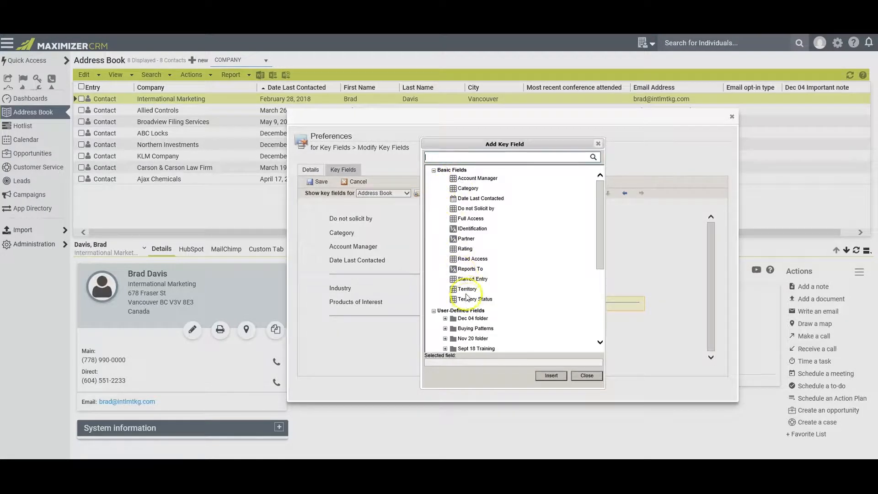
pyautogui.click(434, 170)
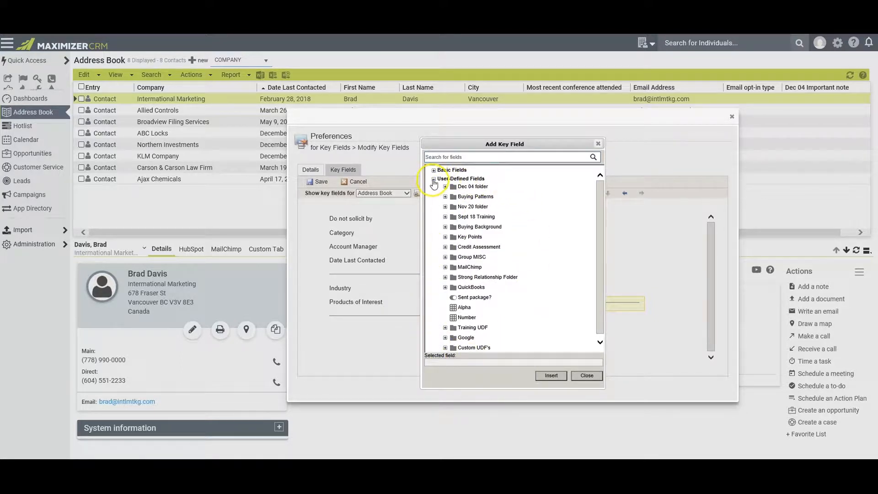
pyautogui.click(481, 309)
pyautogui.click(461, 309)
pyautogui.click(552, 376)
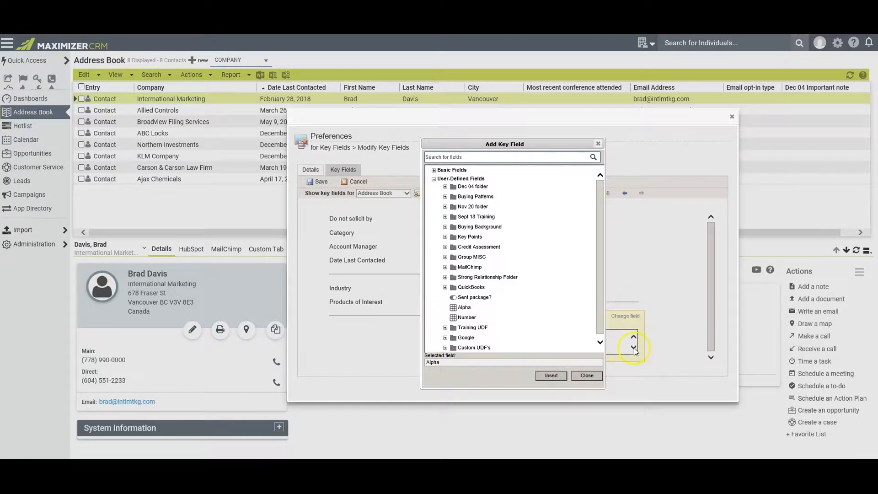
pyautogui.moveTo(546, 148); pyautogui.dragTo(429, 150)
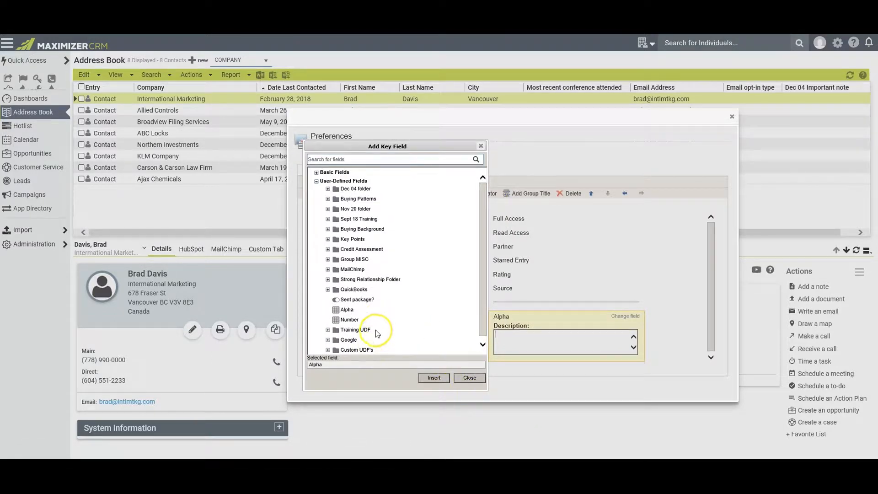
pyautogui.click(469, 378)
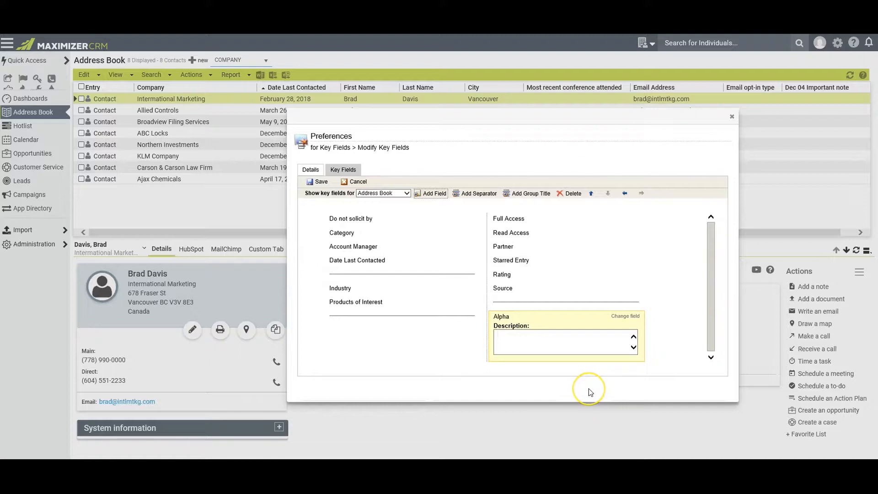
pyautogui.click(531, 317)
pyautogui.moveTo(531, 316); pyautogui.dragTo(580, 266)
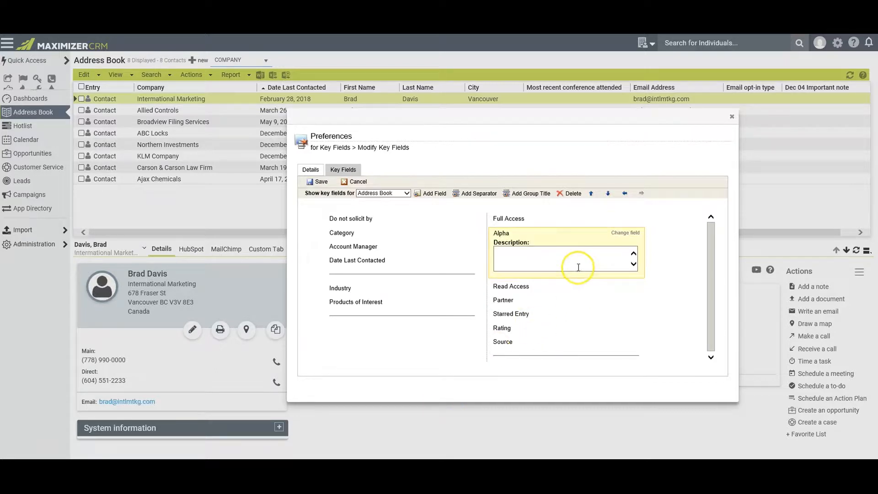
# Add a separator and an 'Important info' group title at the top, then save the layout.
pyautogui.click(479, 195)
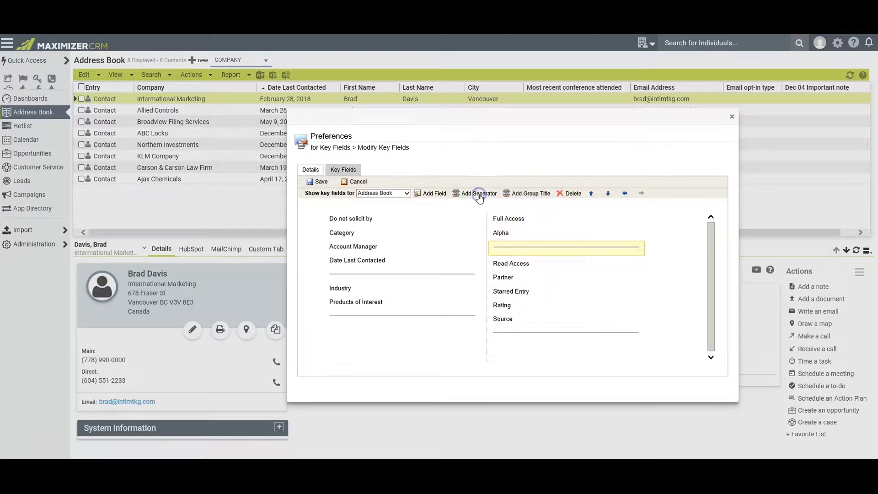
pyautogui.moveTo(541, 251)
pyautogui.mouseDown()
pyautogui.moveTo(546, 270)
pyautogui.moveTo(540, 245)
pyautogui.mouseUp()
pyautogui.click(529, 197)
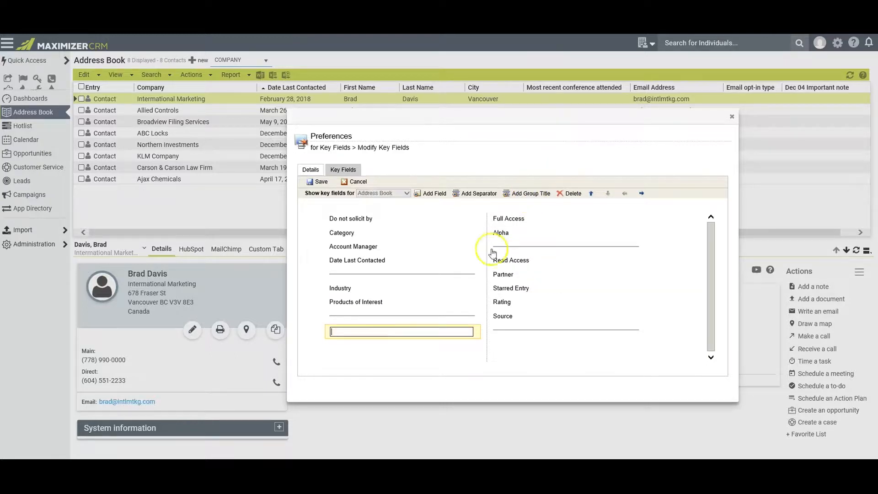
pyautogui.click(339, 333)
pyautogui.write('Important info')
pyautogui.moveTo(419, 329); pyautogui.dragTo(636, 203)
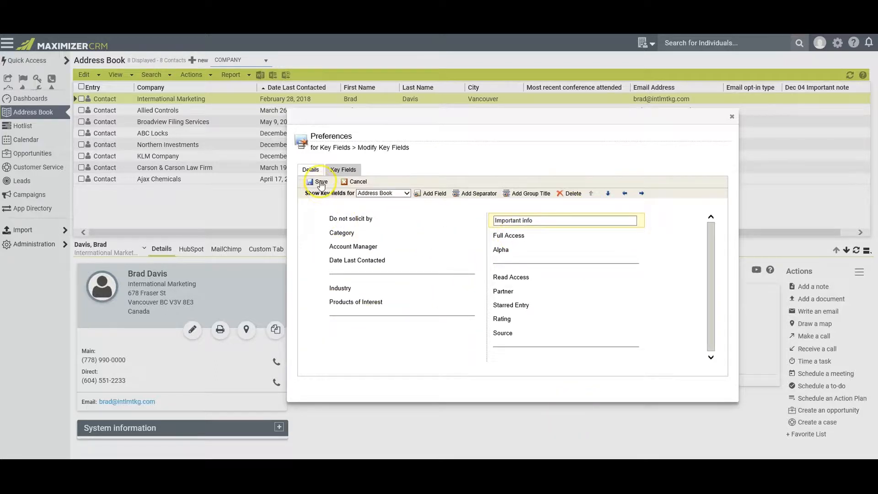
pyautogui.click(708, 374)
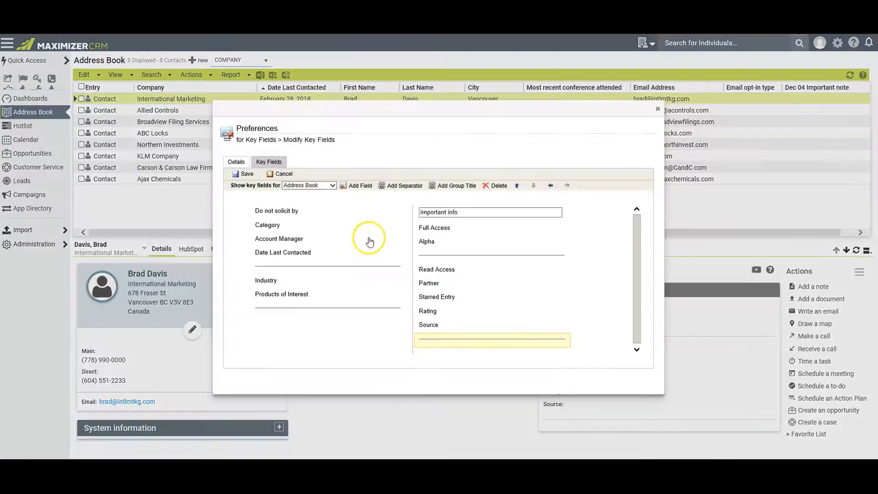
pyautogui.click(283, 174)
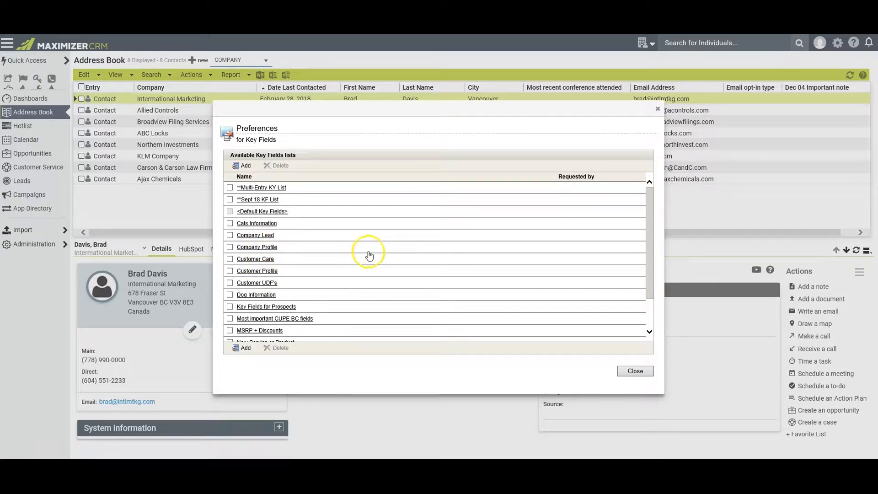
# Add a key-field list named 'Testing' showing key fields for Contact entries, then close preferences.
pyautogui.click(246, 166)
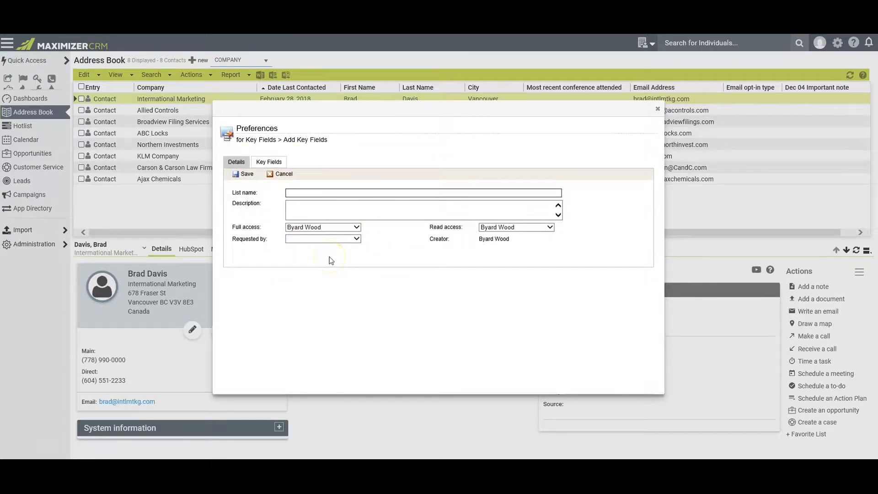
pyautogui.click(316, 192)
pyautogui.write('Testing')
pyautogui.click(268, 163)
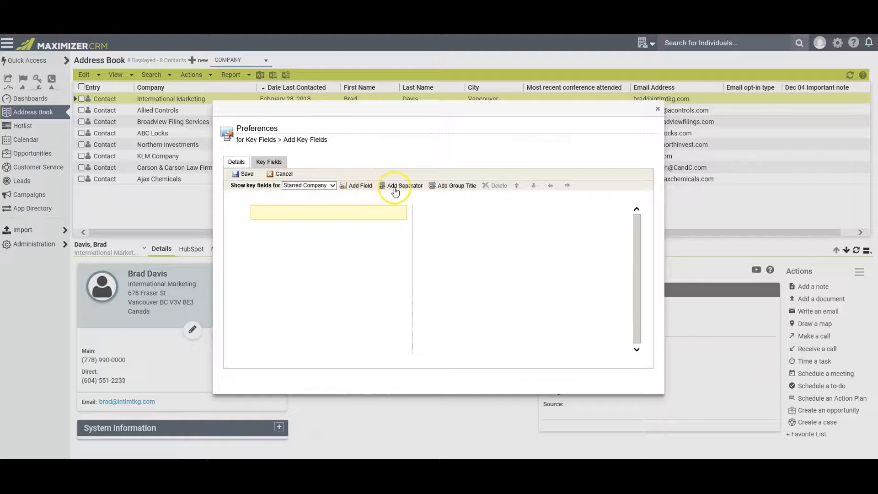
pyautogui.click(326, 186)
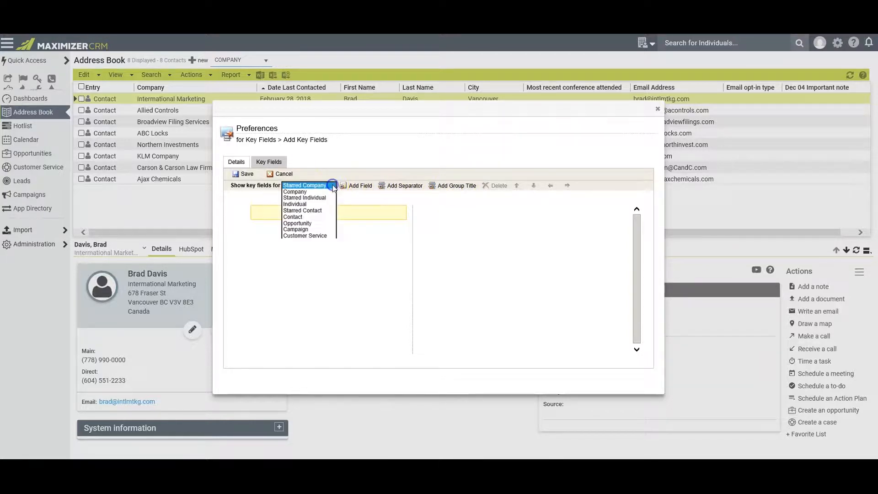
pyautogui.click(295, 218)
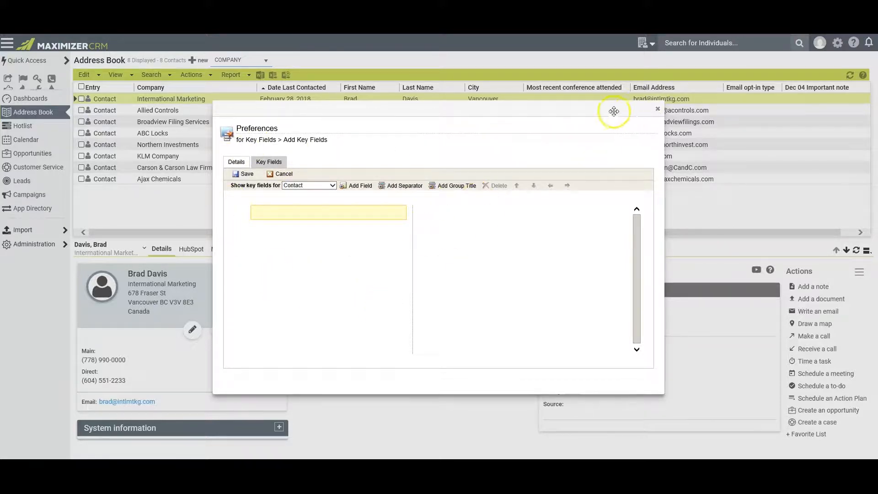
pyautogui.click(657, 110)
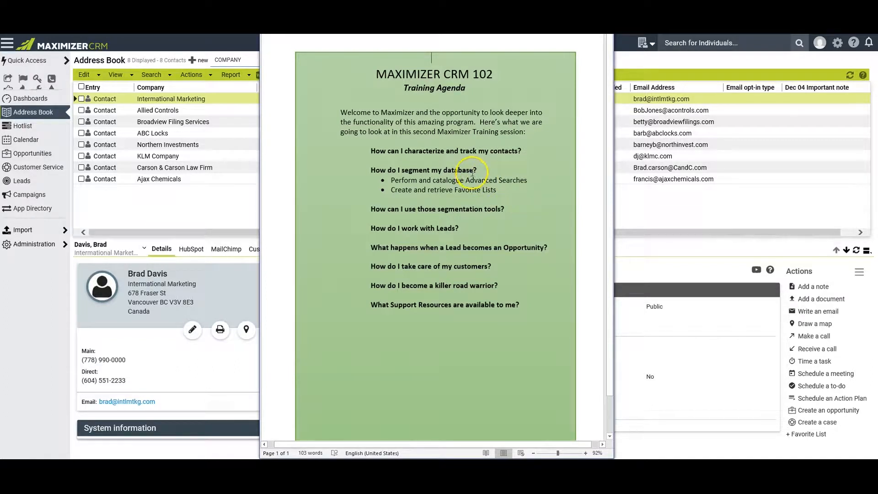
pyautogui.moveTo(476, 170); pyautogui.dragTo(401, 170)
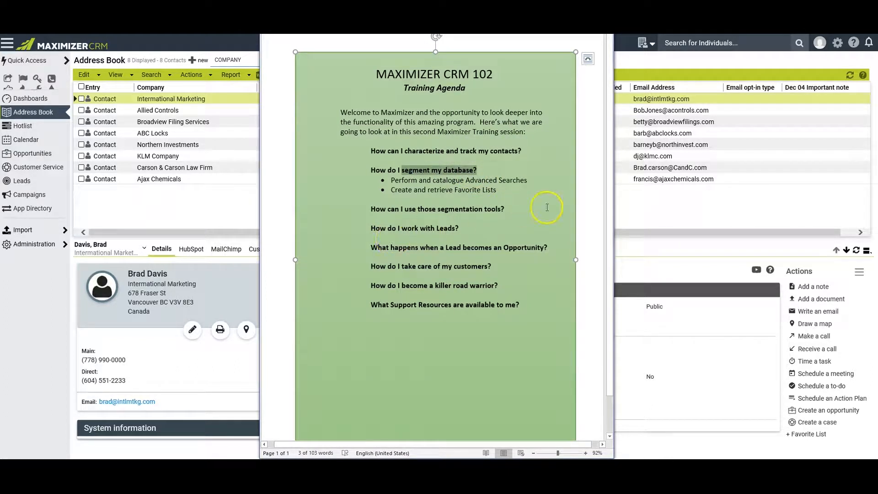
pyautogui.moveTo(527, 181); pyautogui.dragTo(459, 181)
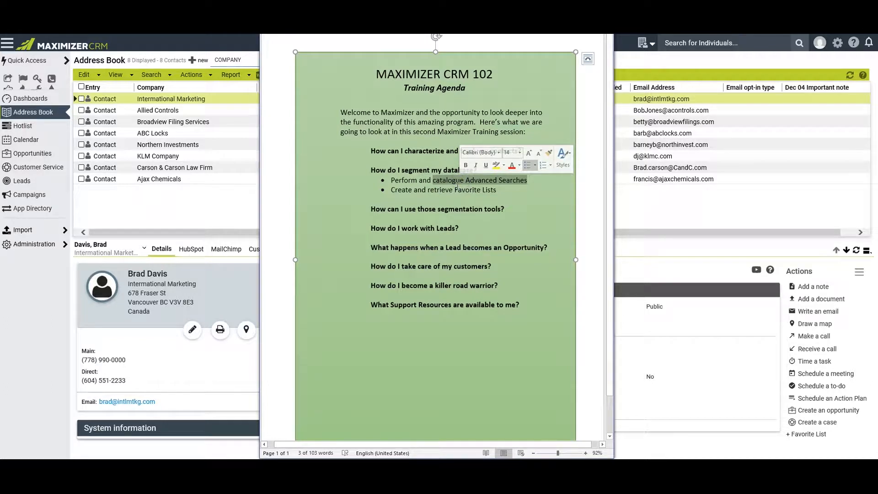
pyautogui.moveTo(496, 190); pyautogui.dragTo(439, 191)
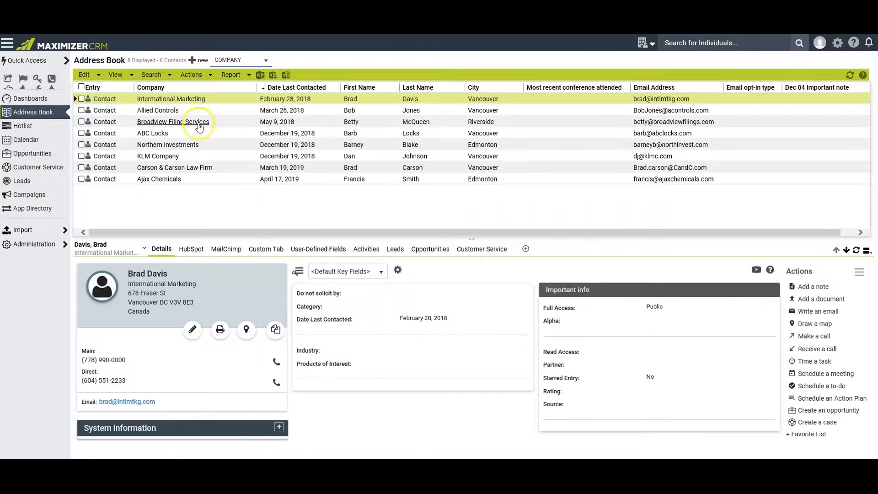
# Open Advanced Search and add City/Town from Basic Fields as the search field.
pyautogui.click(152, 75)
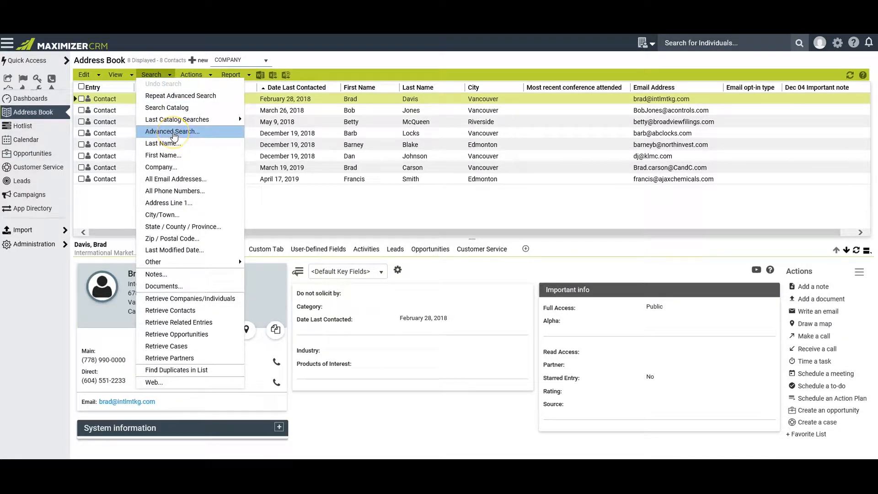
pyautogui.click(173, 133)
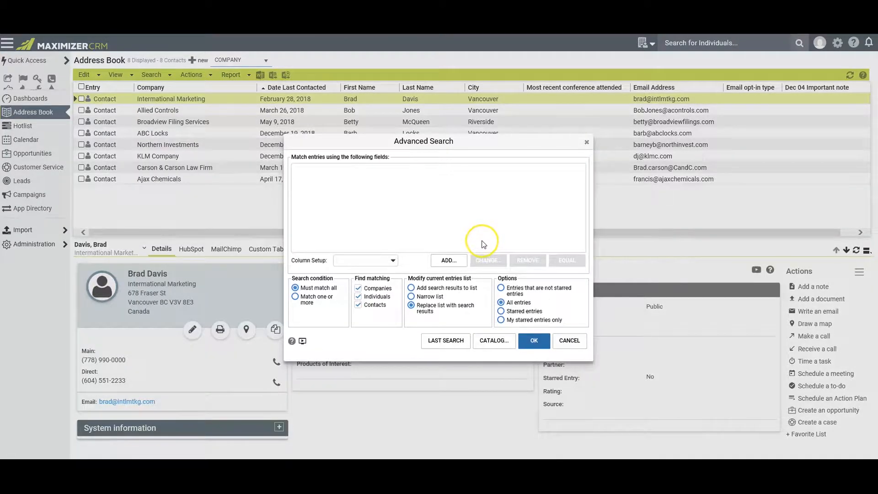
pyautogui.click(447, 261)
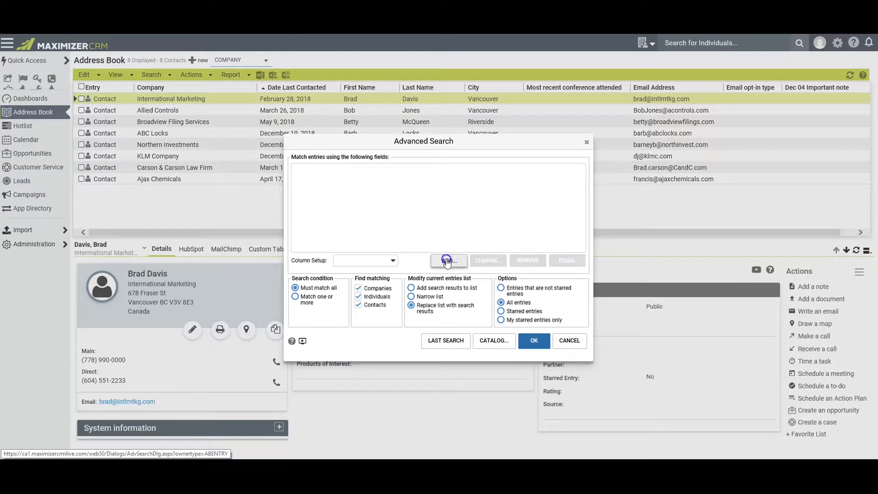
pyautogui.click(311, 178)
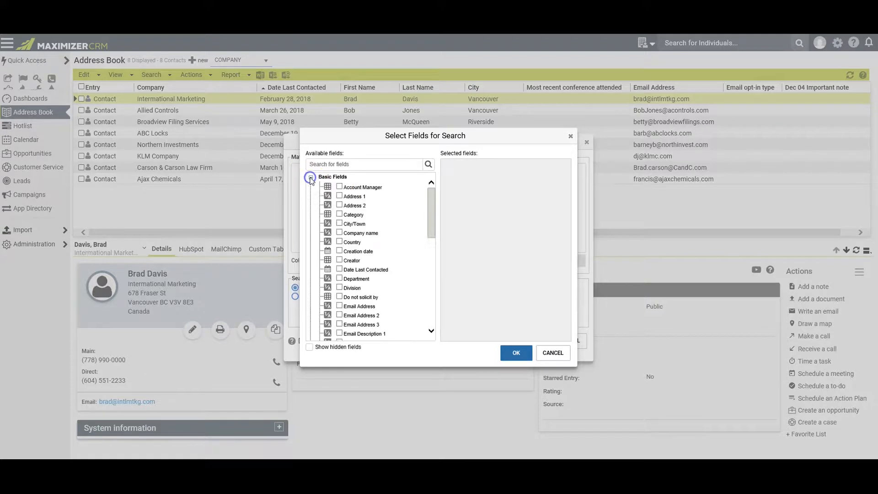
pyautogui.click(311, 177)
pyautogui.click(311, 187)
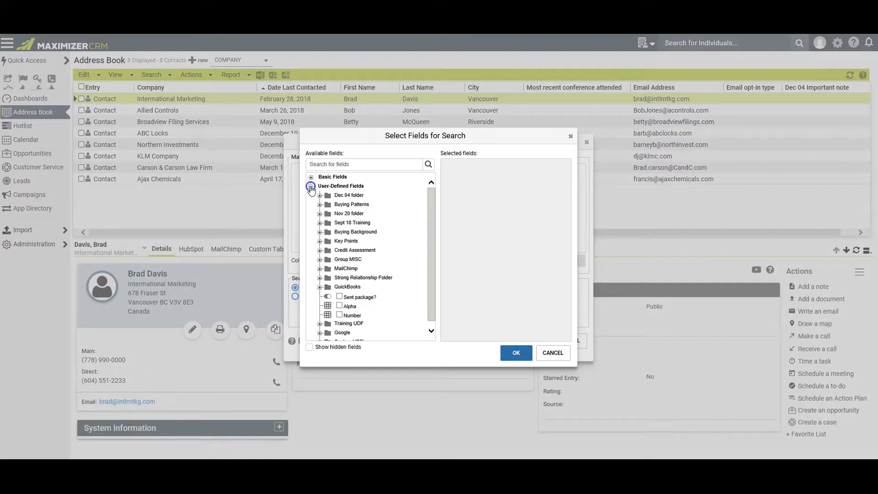
pyautogui.click(311, 186)
pyautogui.click(311, 178)
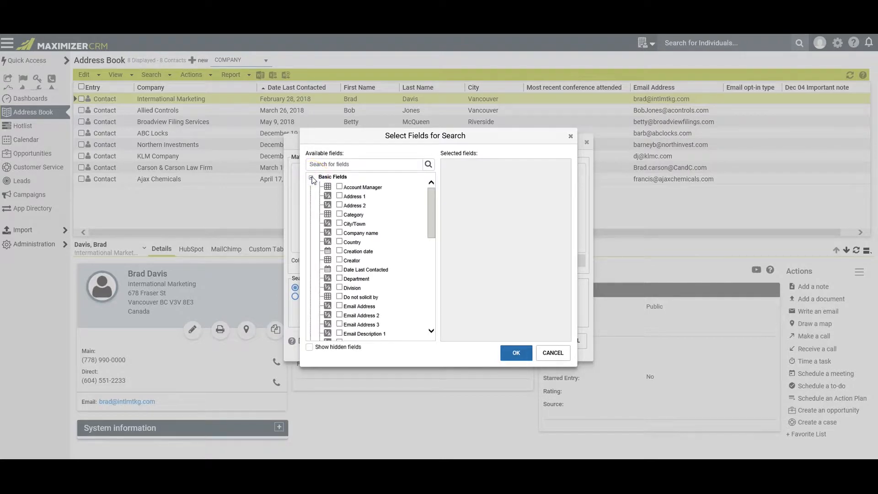
pyautogui.click(340, 223)
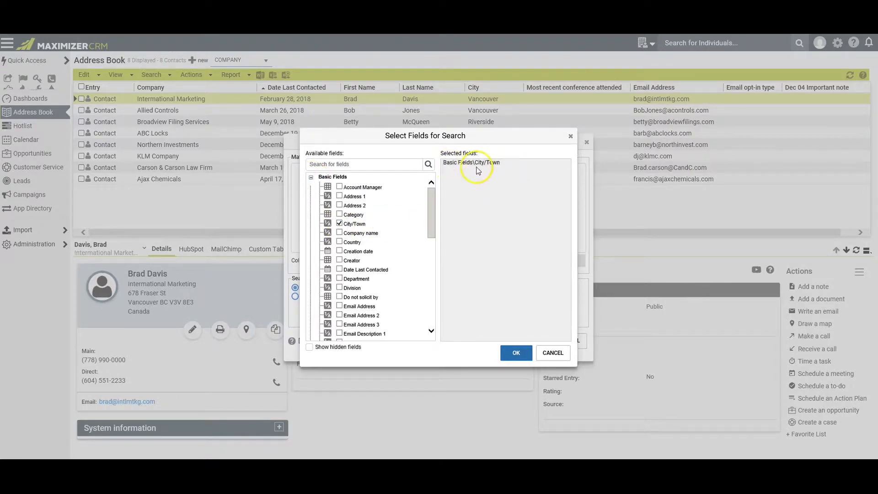
pyautogui.click(516, 353)
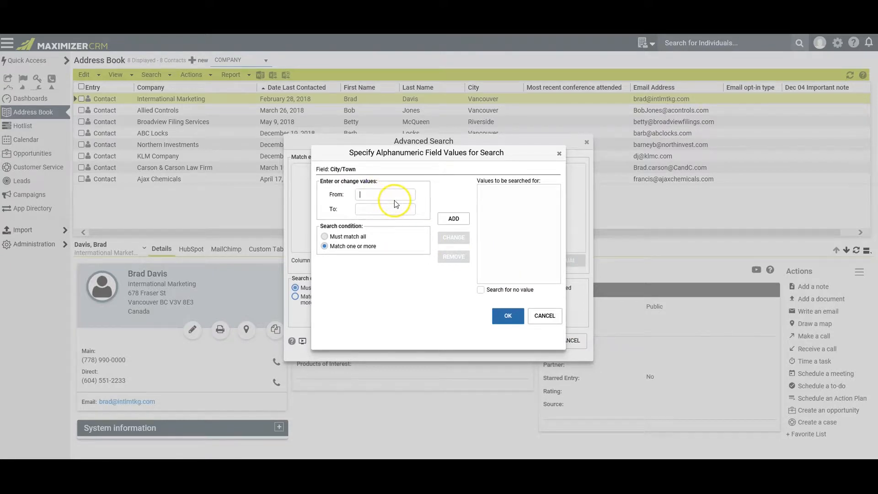
# Enter 'toronto' as the City/Town value to search for.
pyautogui.write('toronto')
pyautogui.click(453, 220)
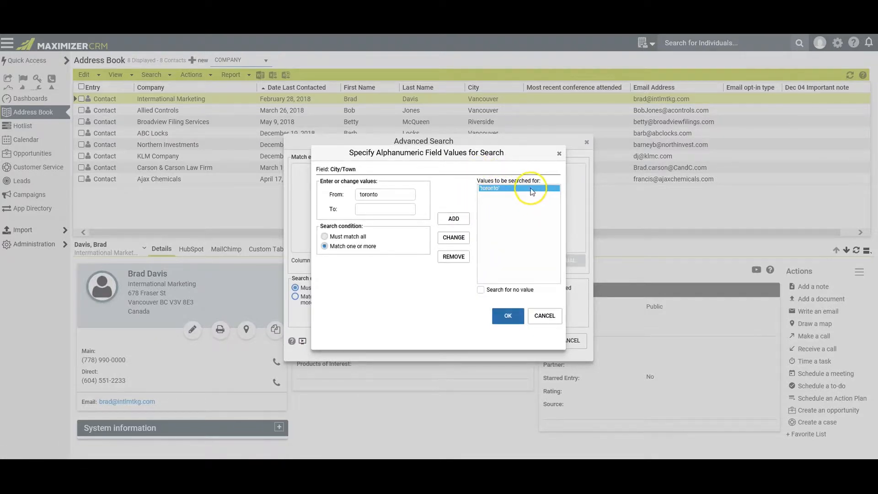
pyautogui.click(507, 316)
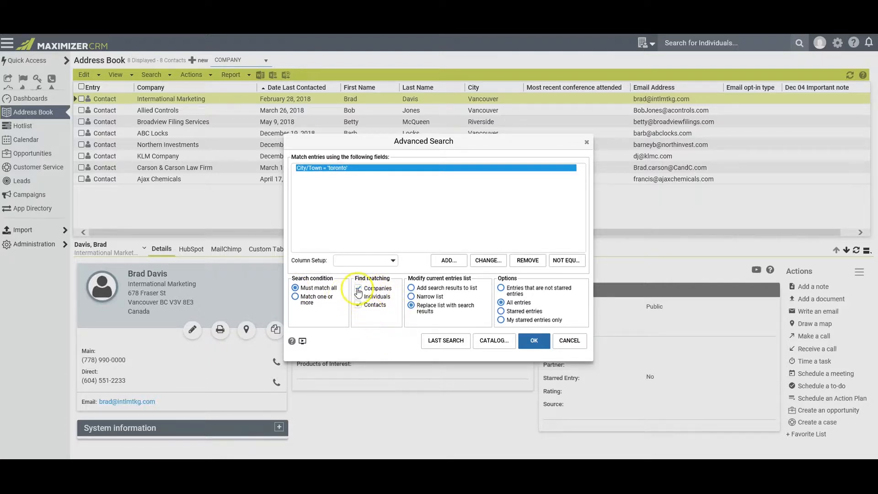
# Keep companies and contacts included, choose Add search results to list, and run the search.
pyautogui.click(359, 288)
pyautogui.click(358, 304)
pyautogui.click(358, 288)
pyautogui.click(357, 305)
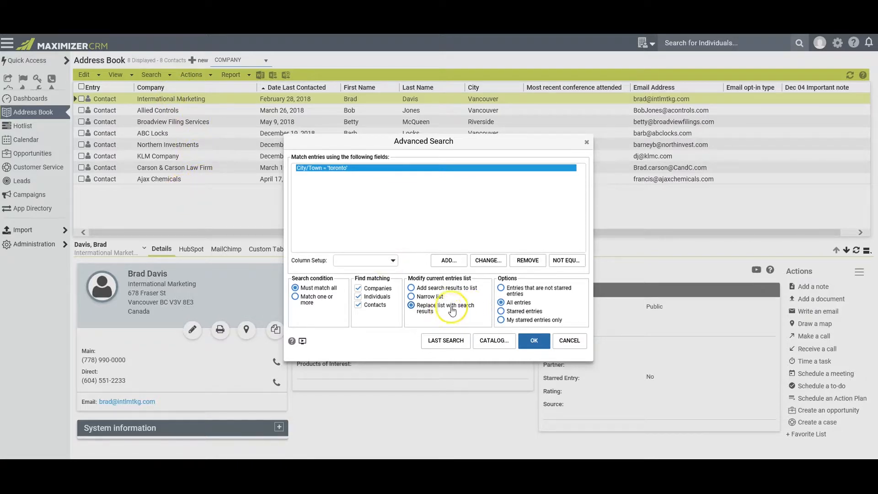
pyautogui.click(411, 296)
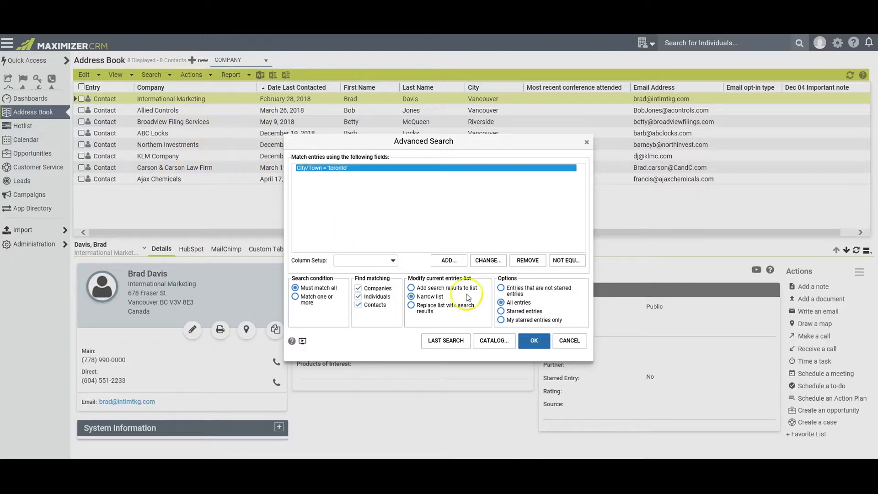
pyautogui.click(411, 288)
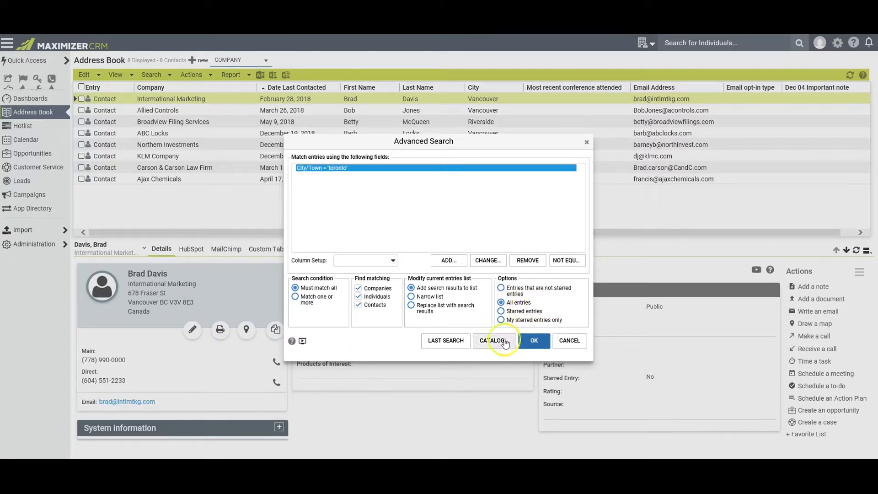
pyautogui.click(534, 341)
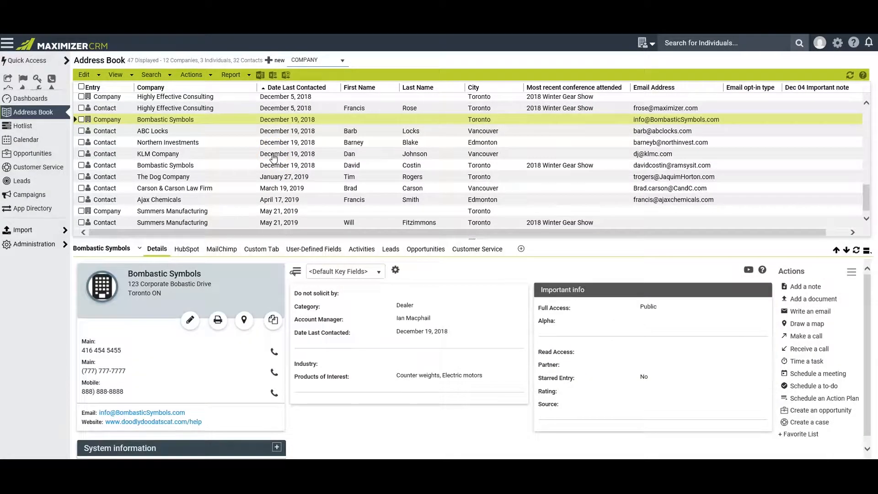
# Reload the last search and catalog it as 'Toronto entries' with Public access and Prompt for values.
pyautogui.click(153, 76)
pyautogui.click(192, 132)
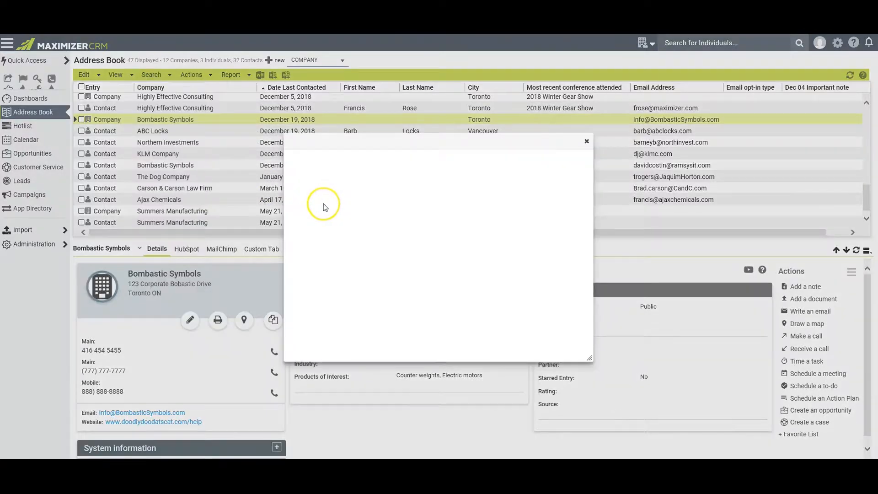
pyautogui.click(447, 340)
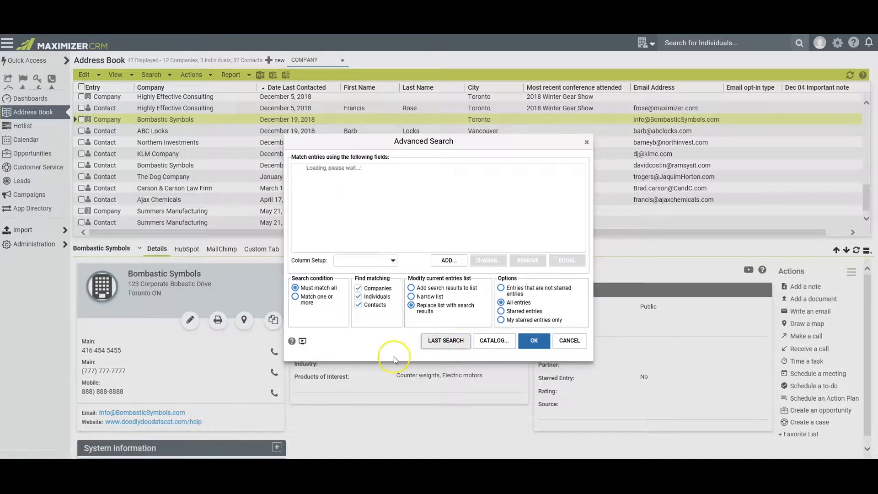
pyautogui.click(492, 340)
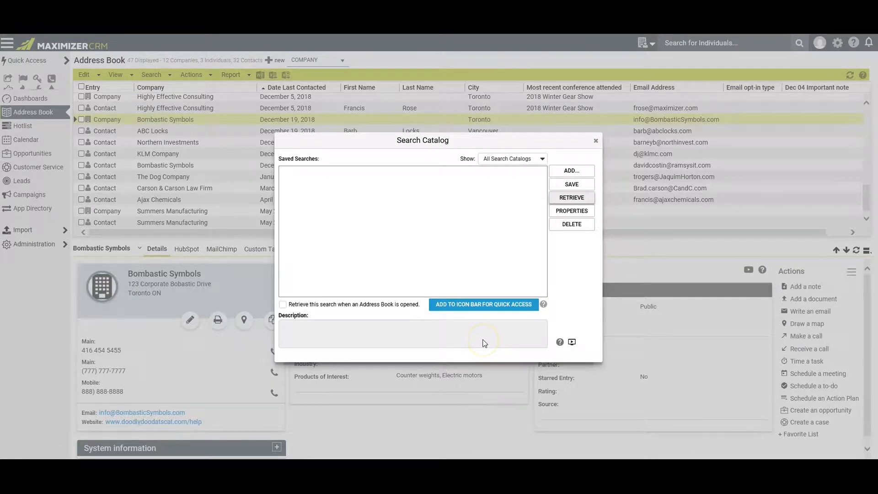
pyautogui.click(572, 171)
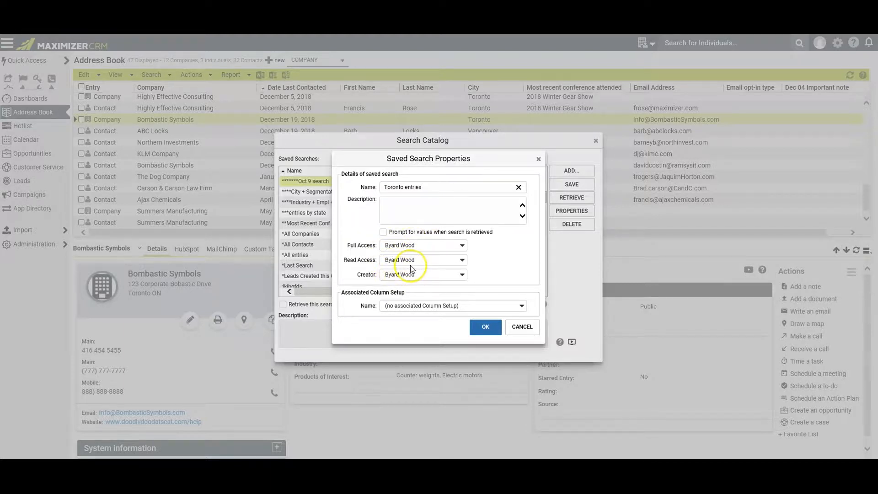
pyautogui.click(462, 245)
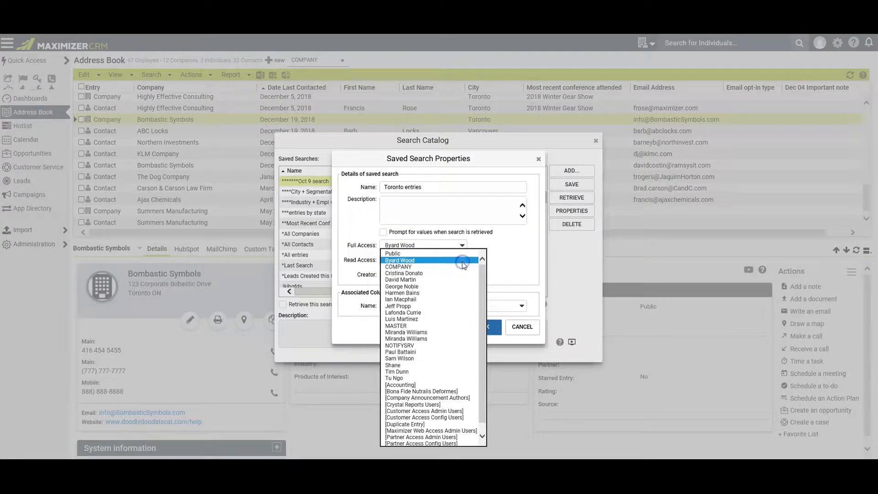
pyautogui.click(405, 253)
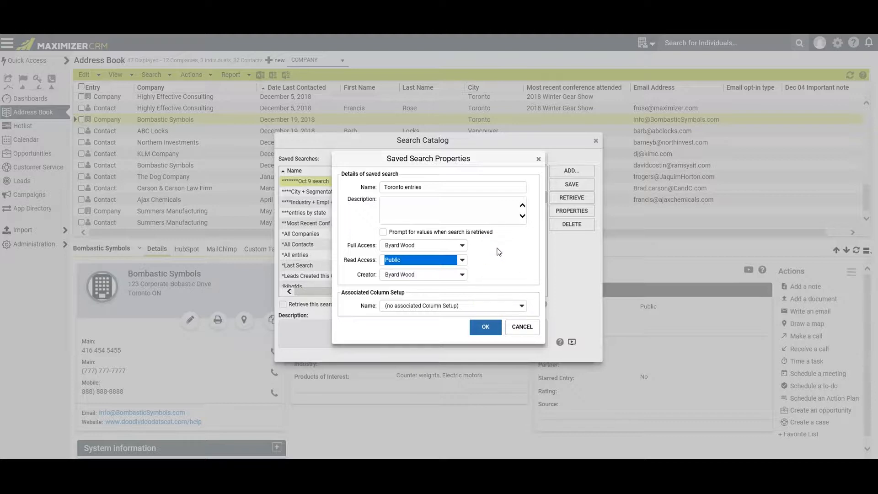
pyautogui.click(383, 232)
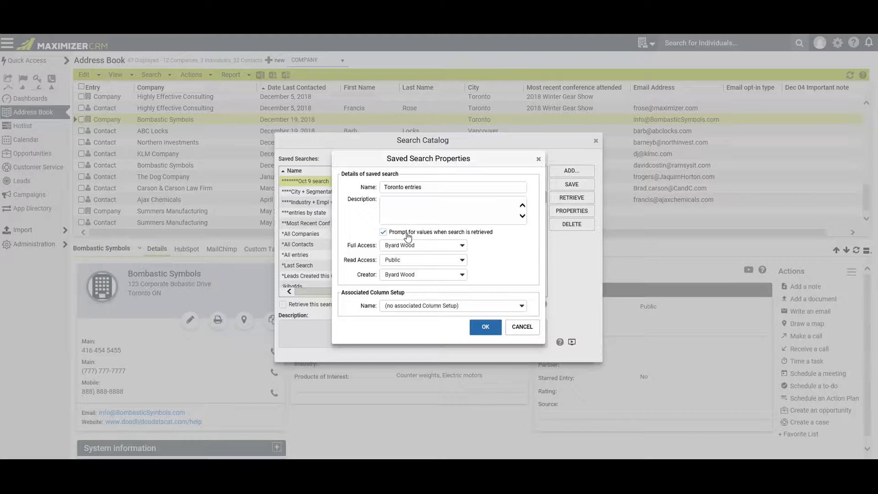
pyautogui.click(485, 327)
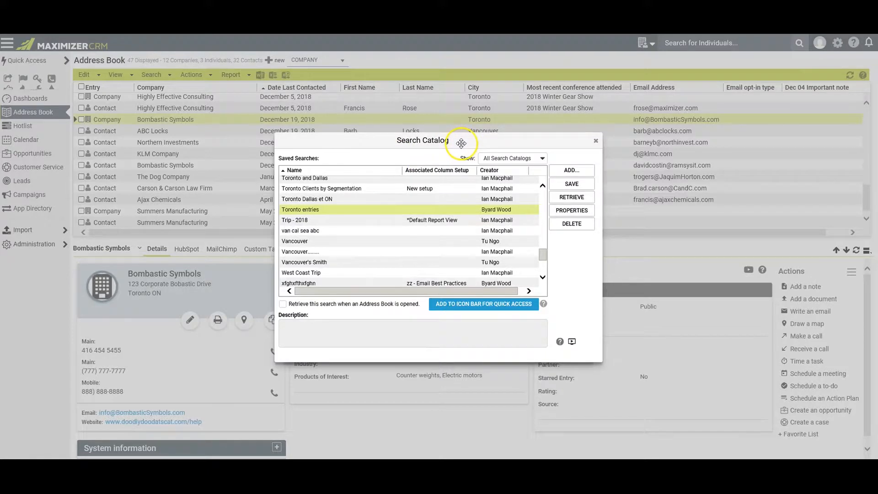
# Clear the Address Book, then retrieve the Industry + Empl + City catalog search into a new Advanced Search.
pyautogui.click(115, 75)
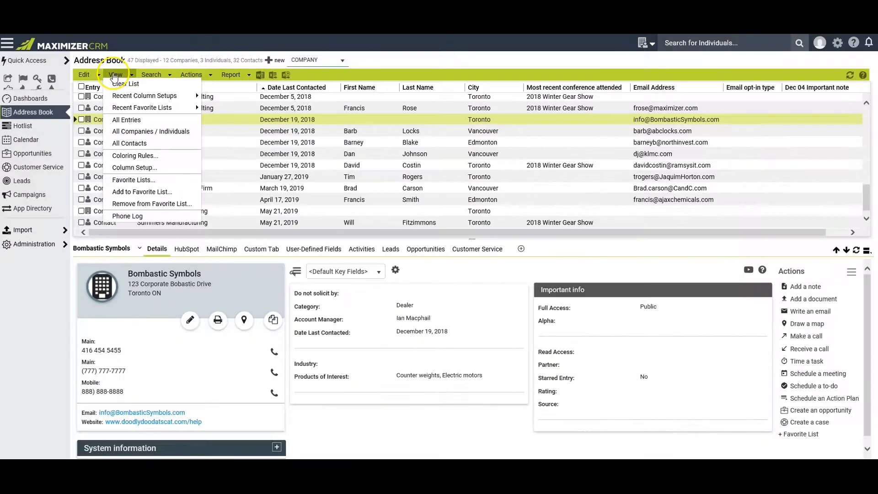
pyautogui.click(120, 85)
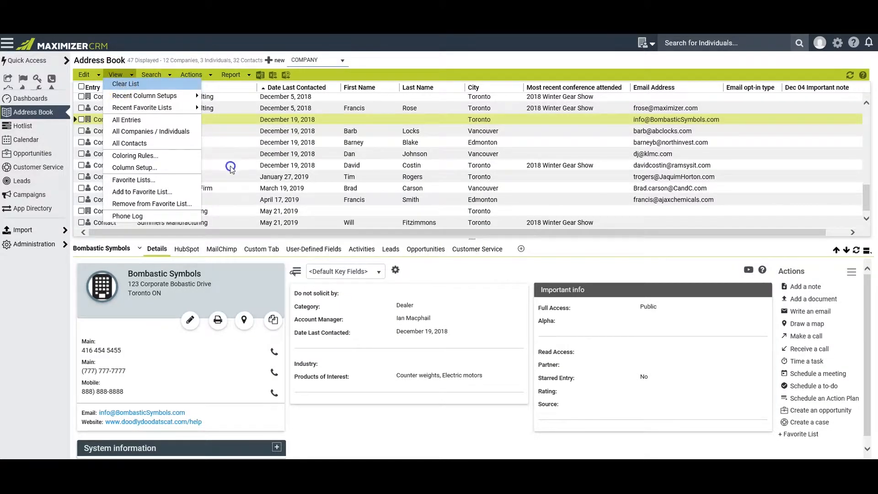
pyautogui.click(151, 74)
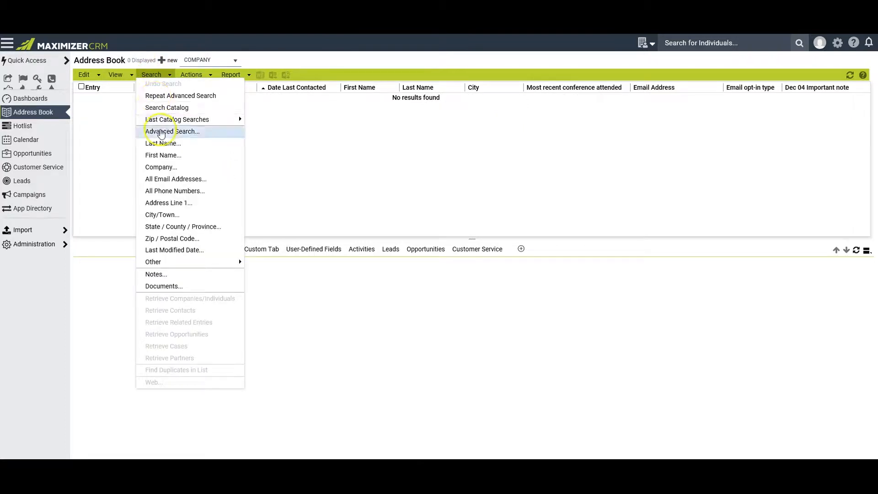
pyautogui.click(163, 131)
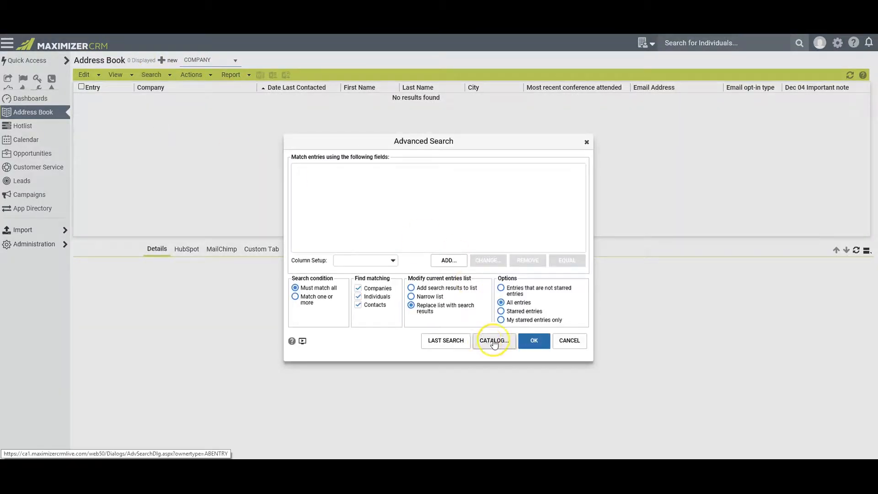
pyautogui.click(489, 340)
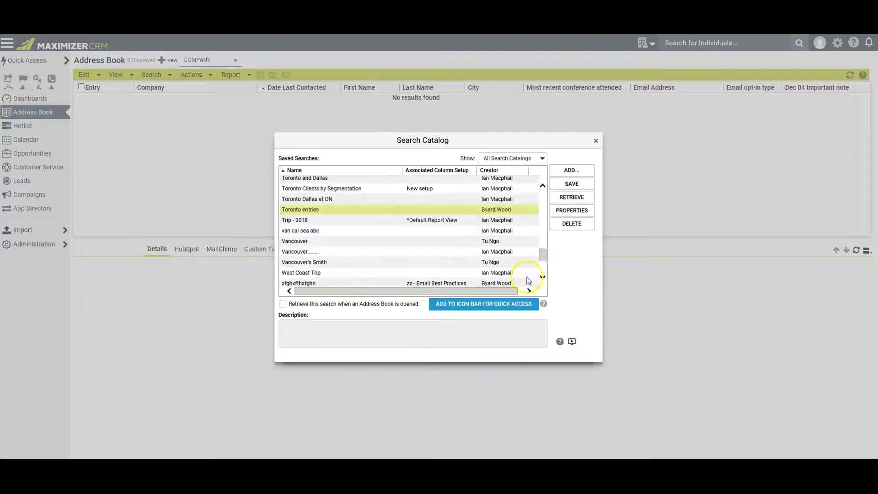
pyautogui.moveTo(543, 254); pyautogui.dragTo(543, 194)
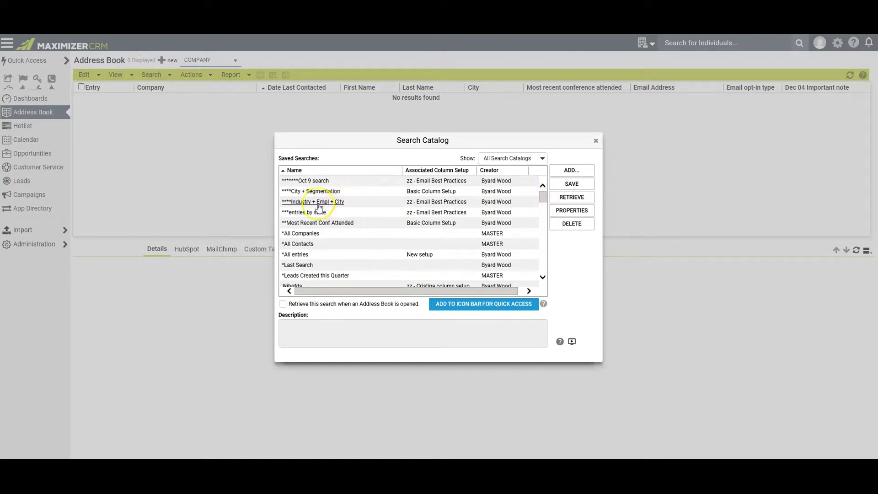
pyautogui.click(359, 204)
pyautogui.click(571, 197)
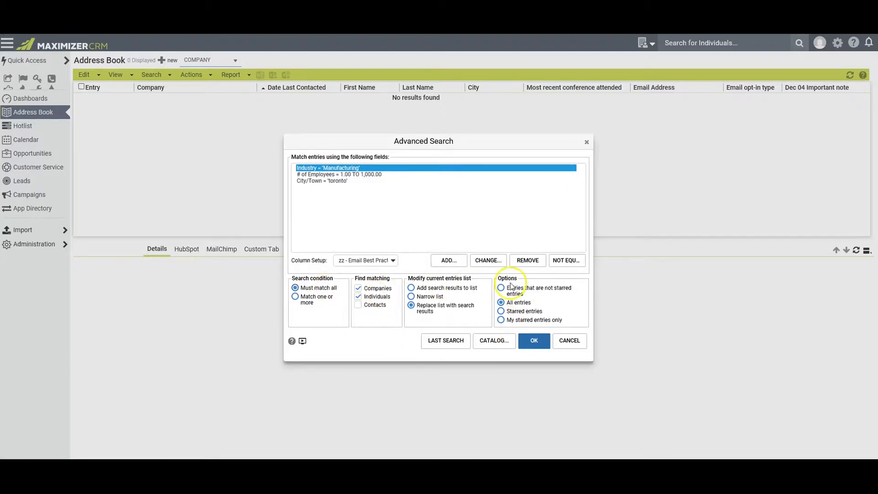
# Run the combined Industry/Employees/City search, leaving only Summers Manufacturing listed.
pyautogui.click(519, 340)
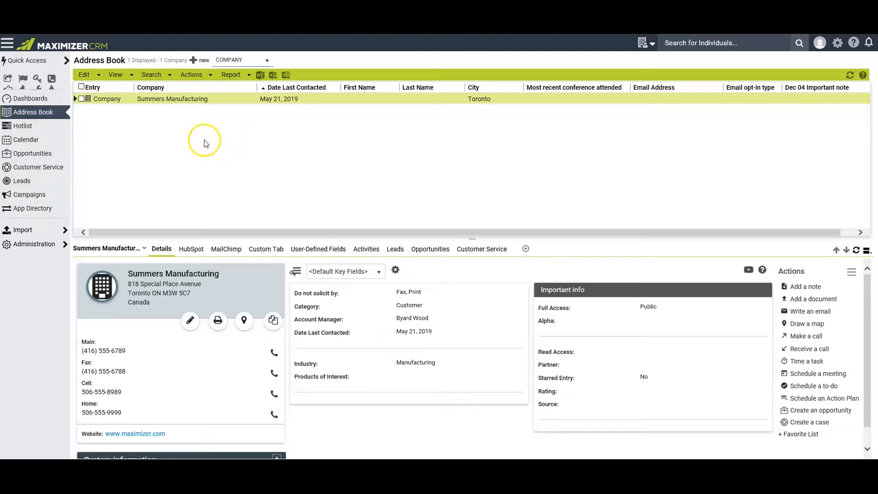
pyautogui.click(151, 76)
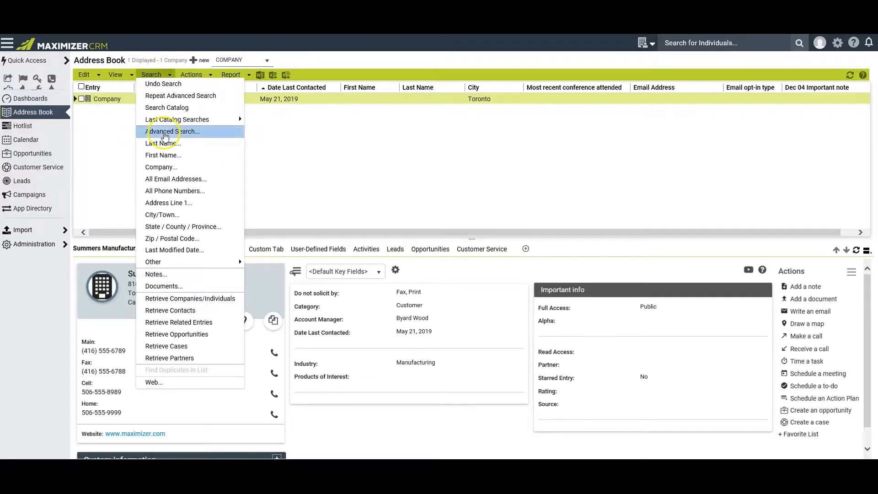
# Check the Industry + Empl + City search's properties, then retrieve it from the Search Catalog.
pyautogui.click(155, 131)
pyautogui.click(489, 342)
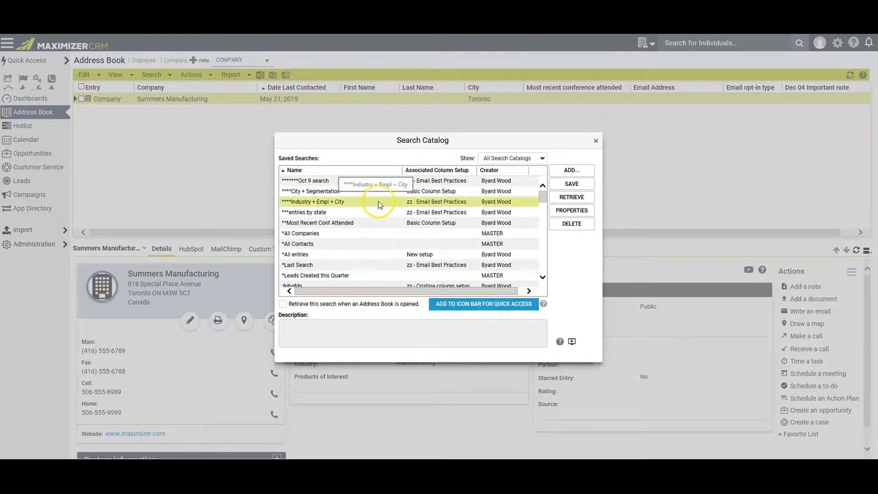
pyautogui.click(565, 211)
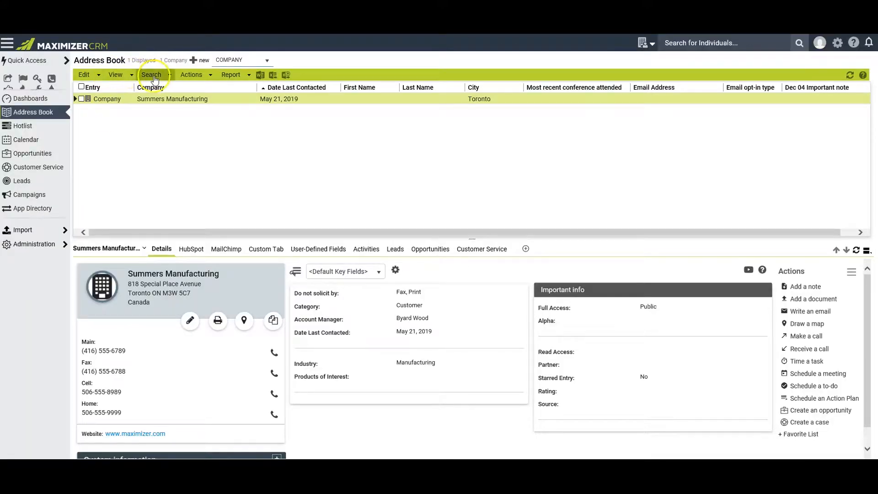
pyautogui.click(152, 75)
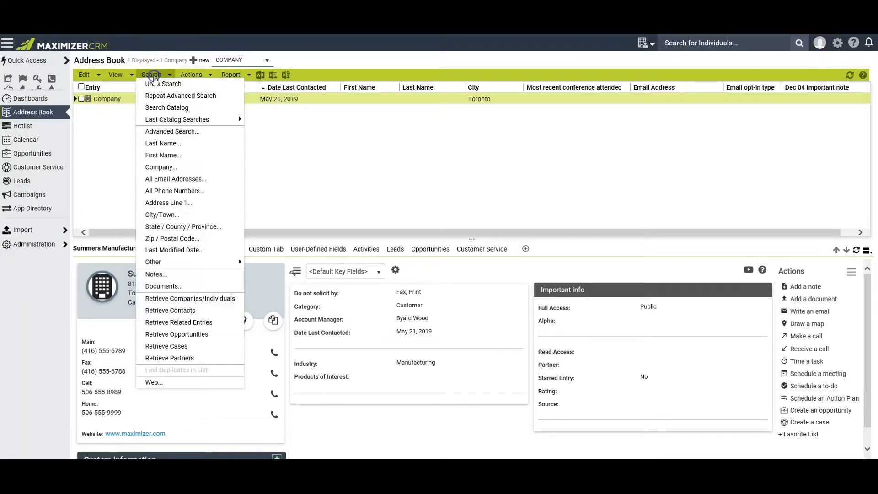
pyautogui.click(159, 108)
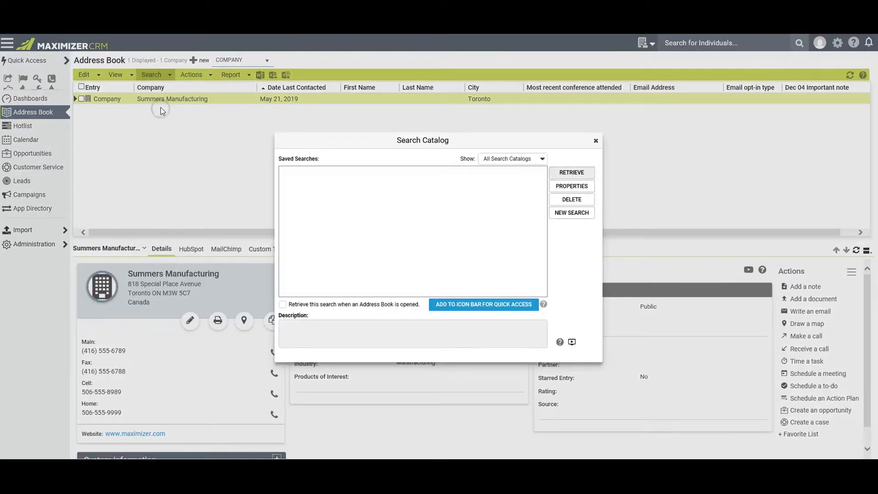
pyautogui.click(359, 202)
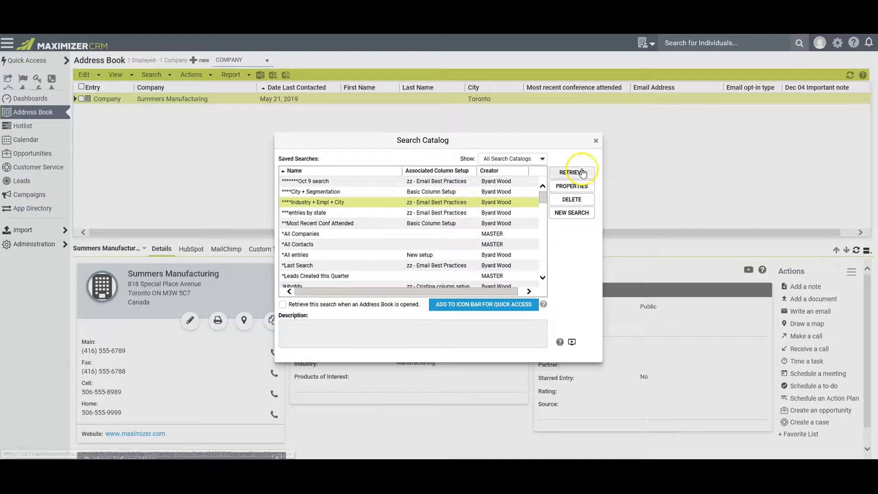
pyautogui.click(577, 174)
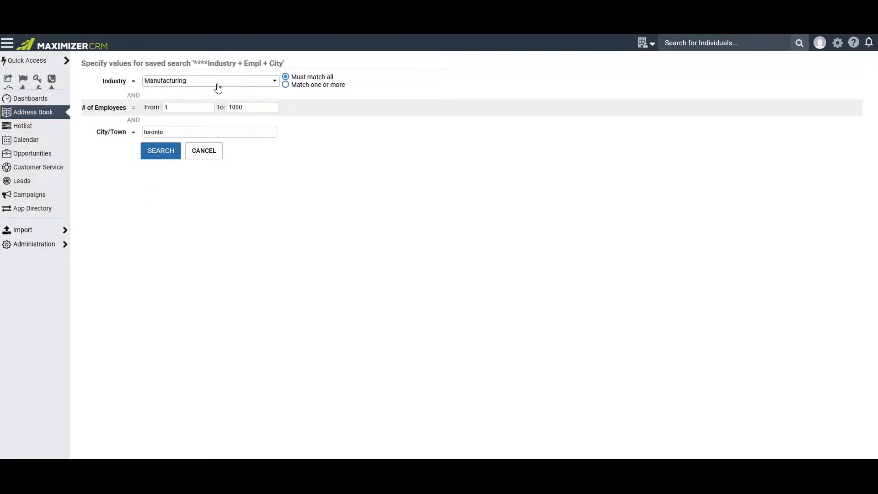
# Add IT services to the industry values in the saved search form.
pyautogui.click(274, 80)
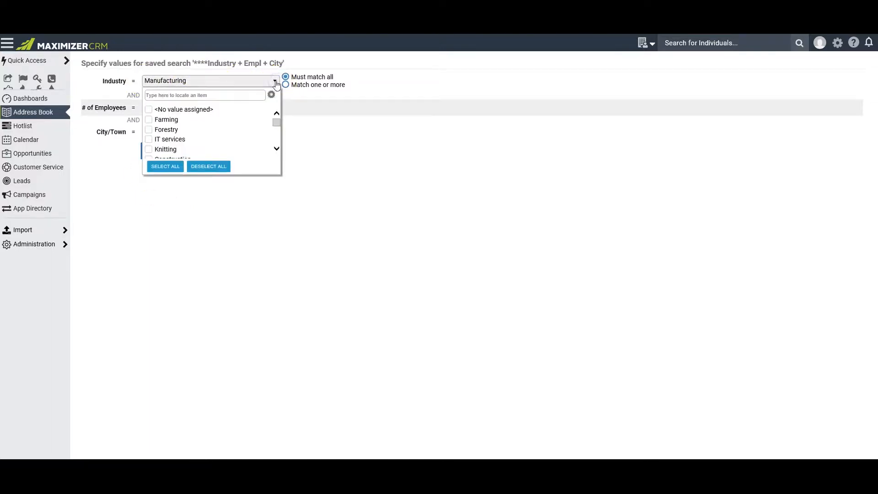
pyautogui.click(149, 140)
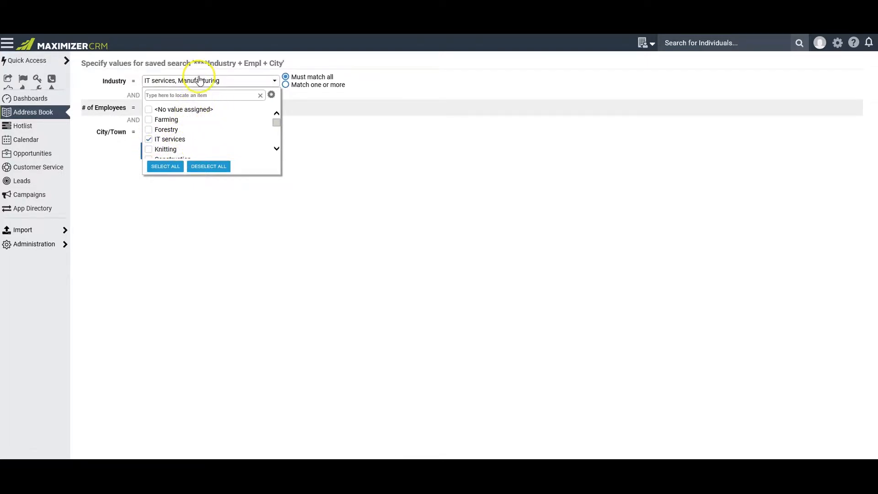
pyautogui.click(349, 155)
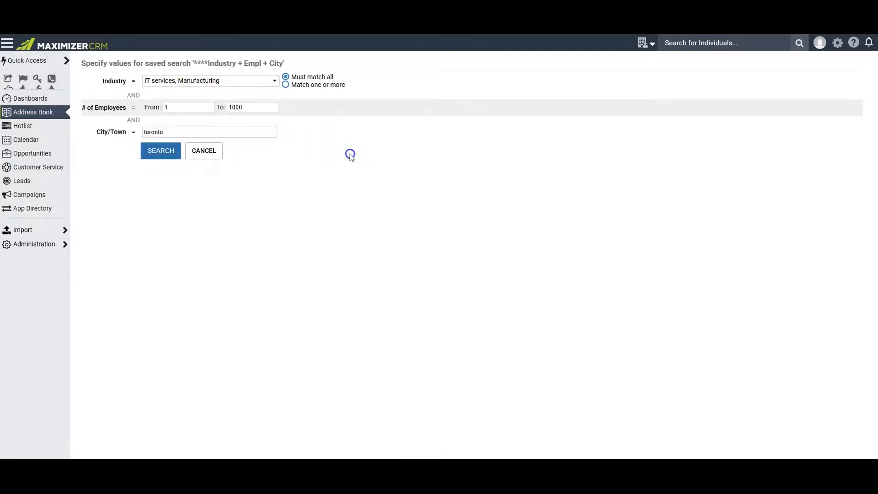
# Keep the city as toronto, set Match one or more, and run the search.
pyautogui.doubleClick(148, 132)
pyautogui.click(173, 133)
pyautogui.click(176, 132)
pyautogui.click(247, 108)
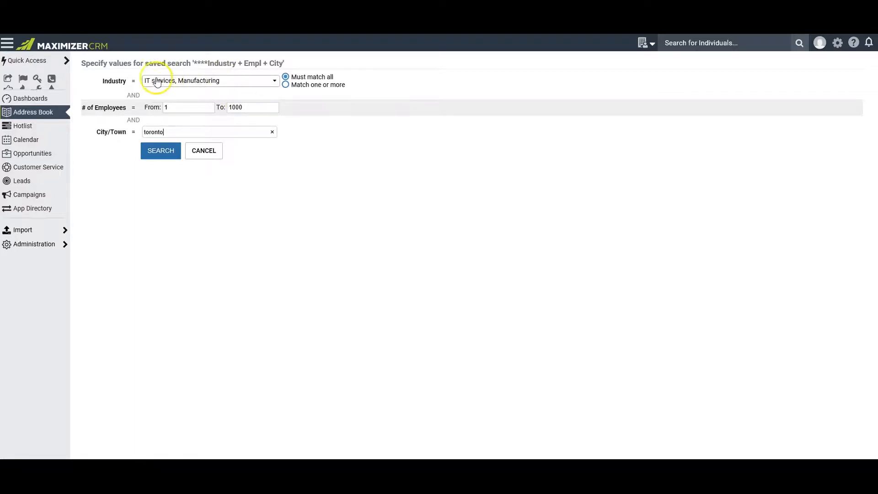
pyautogui.click(286, 86)
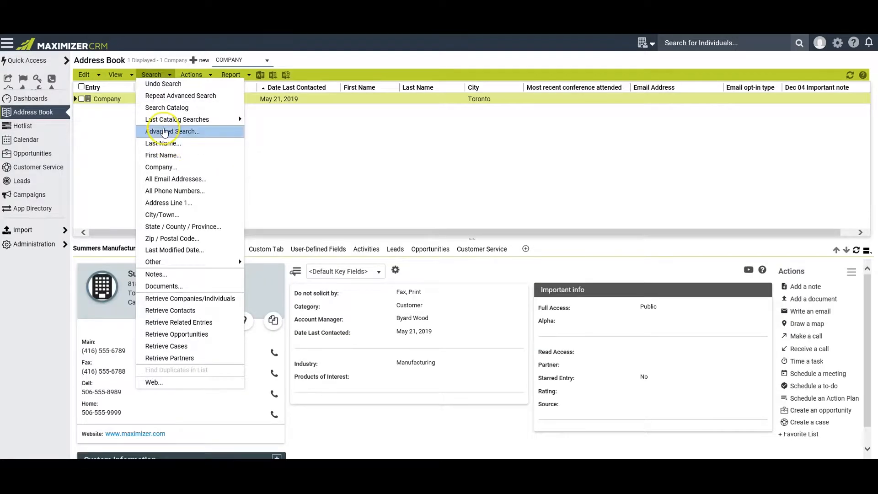
pyautogui.click(173, 132)
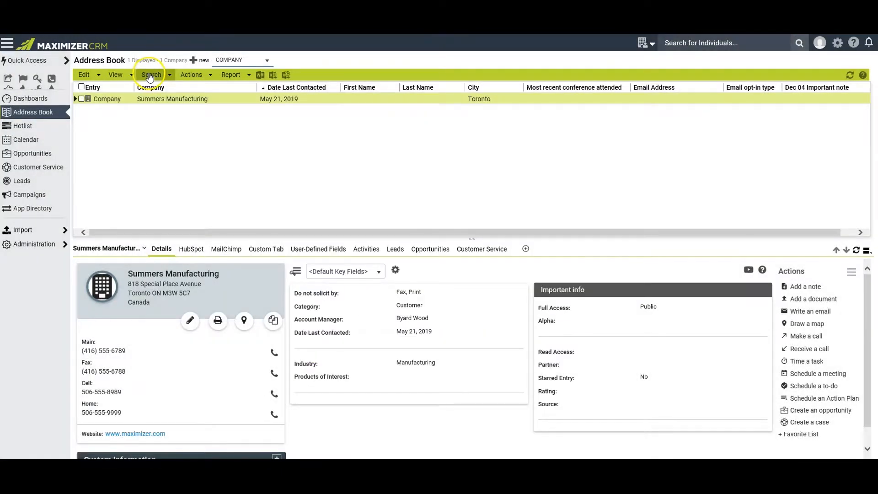
# Undo the search to restore the previous Address Book list.
pyautogui.click(151, 74)
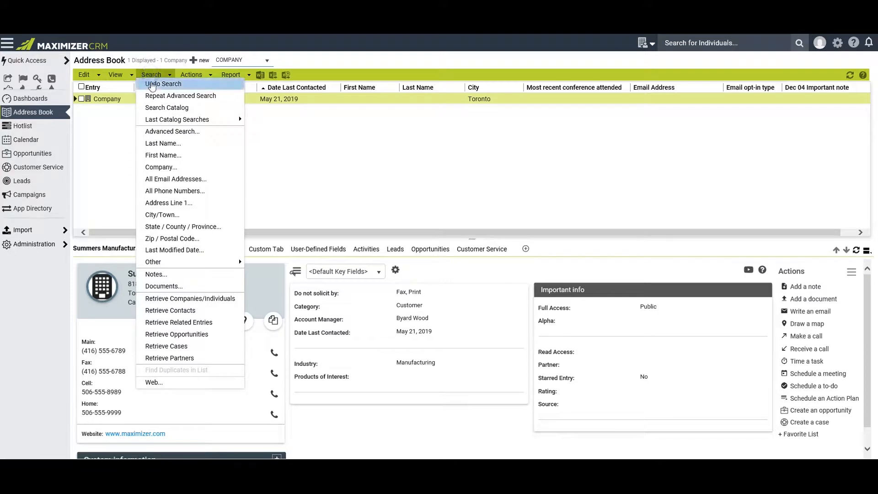
pyautogui.click(151, 84)
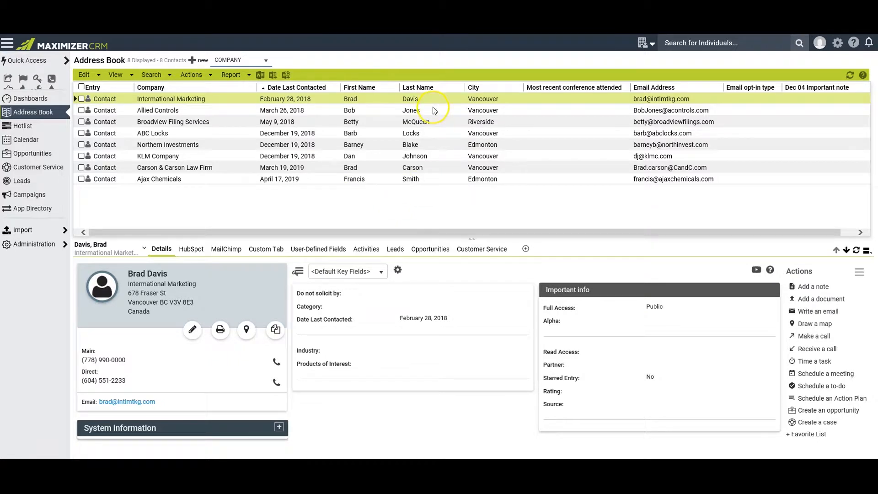
# Add favourite list 'May conference attendees' with Public read access and zz - Email Best Practices columns.
pyautogui.click(116, 75)
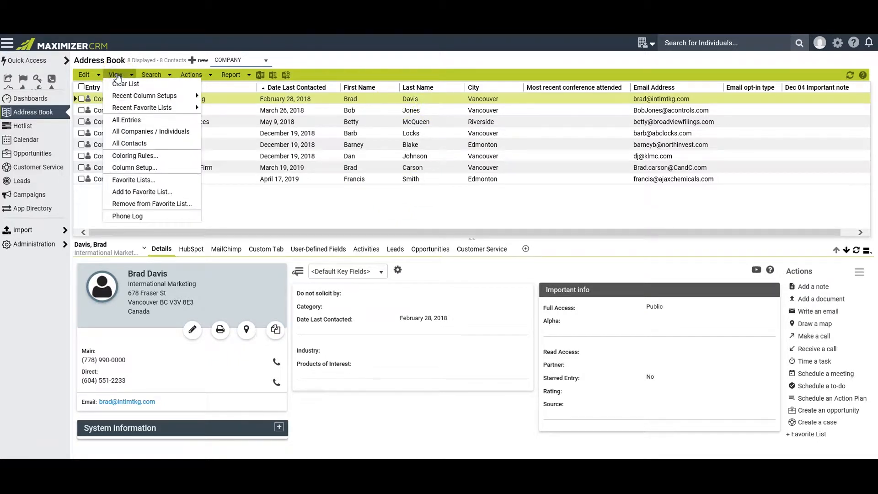
pyautogui.click(128, 179)
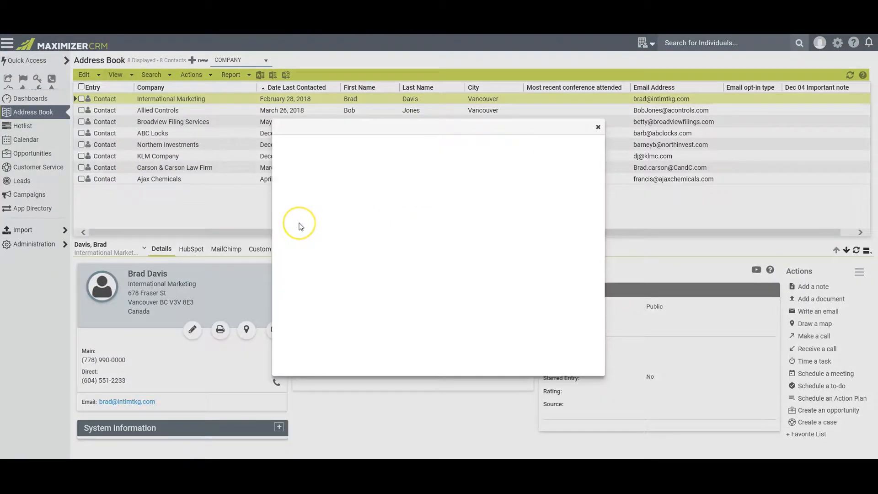
pyautogui.click(574, 162)
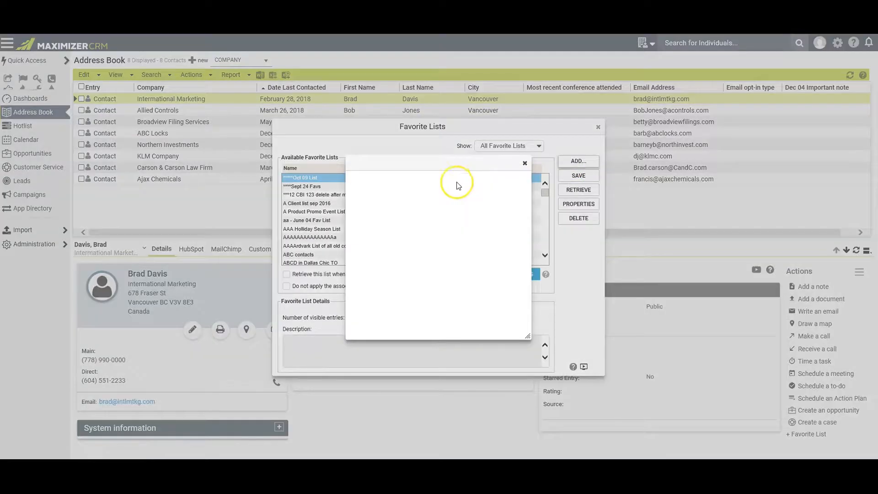
pyautogui.write('May c')
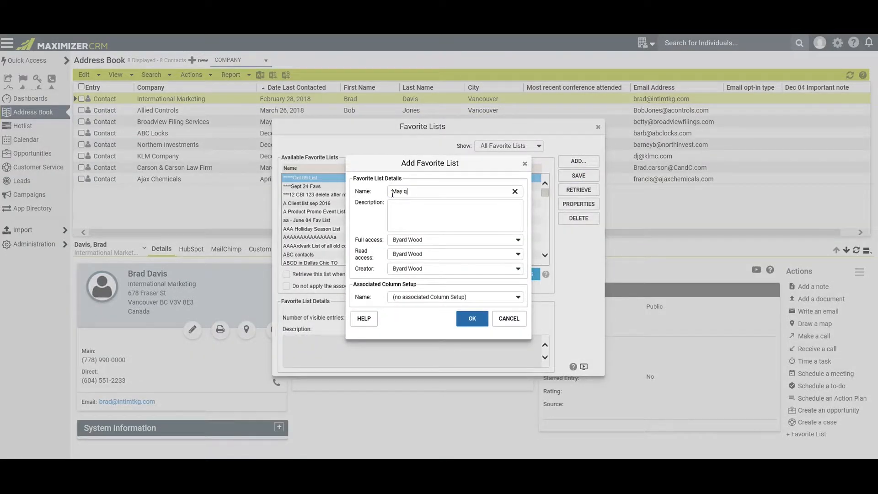
pyautogui.write('onference attendees')
pyautogui.press('Tab')
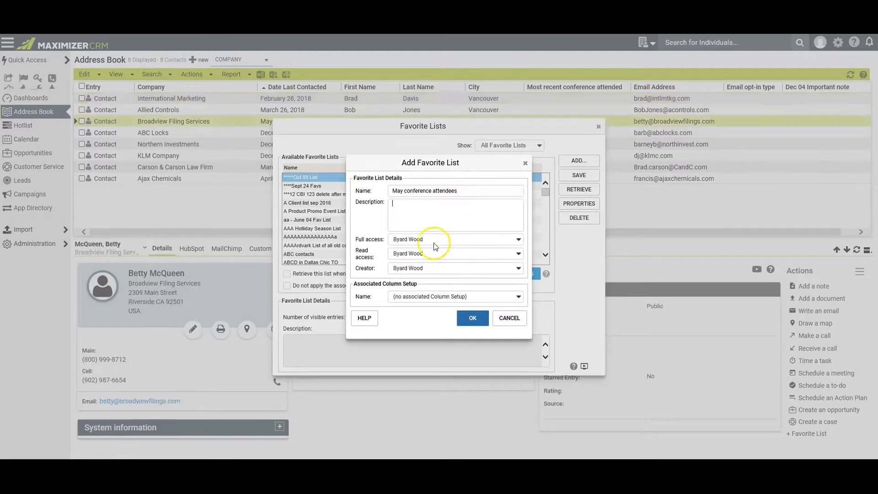
pyautogui.click(518, 254)
pyautogui.click(422, 248)
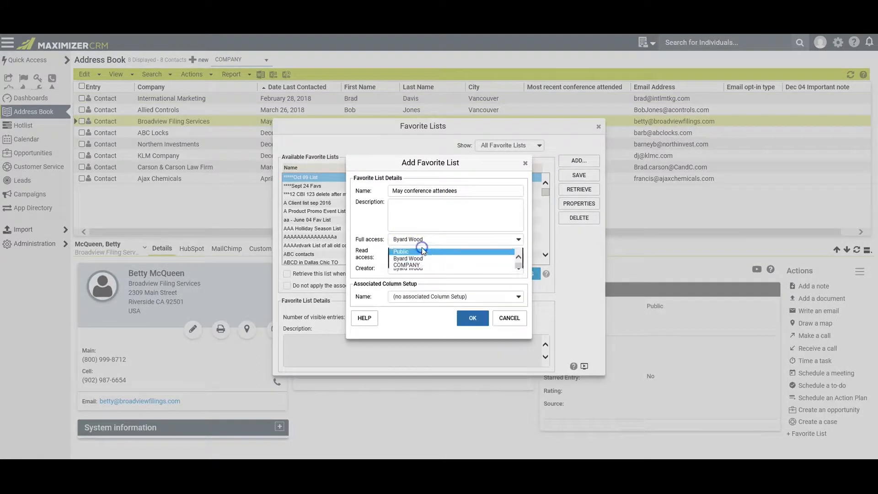
pyautogui.click(518, 297)
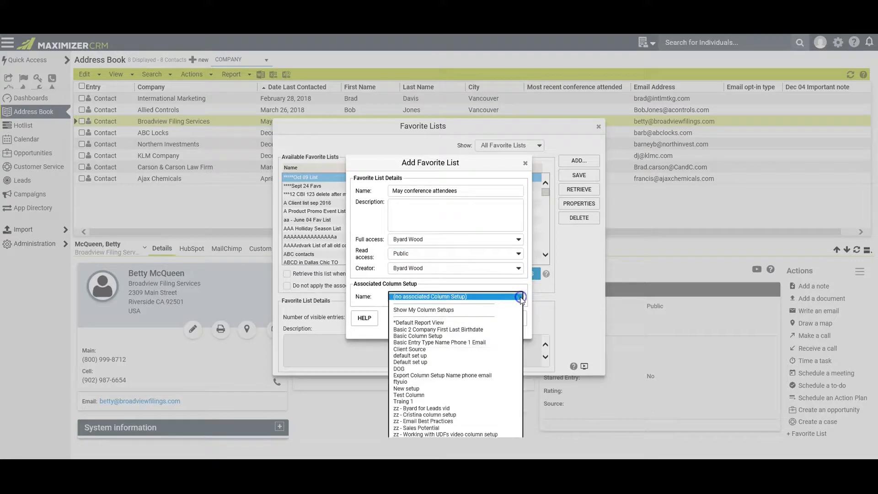
pyautogui.click(423, 421)
pyautogui.click(474, 322)
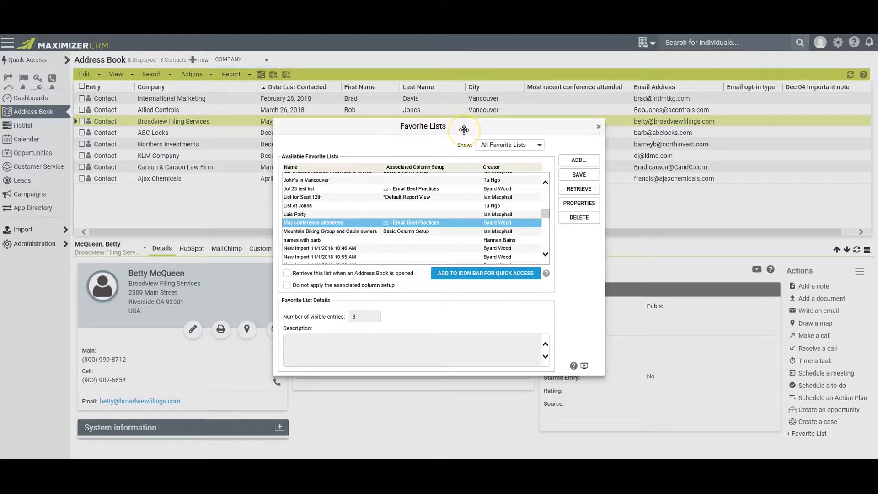
pyautogui.press('Escape')
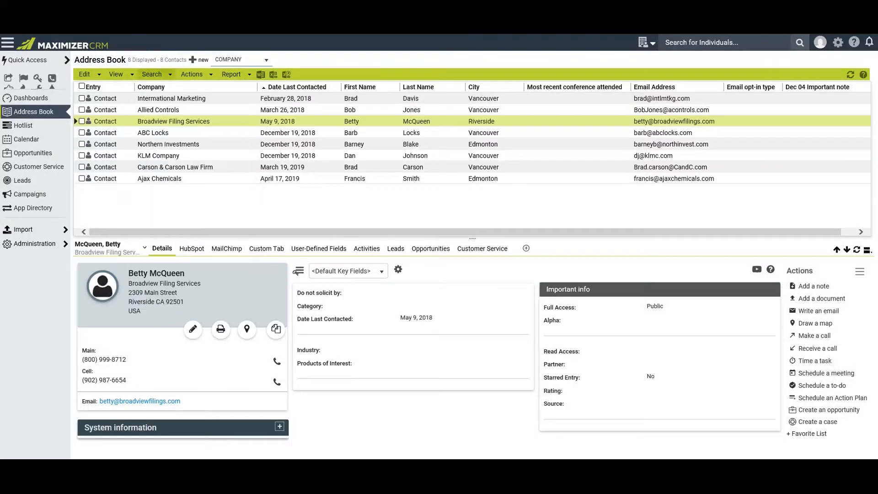
# Tick International Marketing, Allied Controls, Broadview Filing Services and ABC Locks.
pyautogui.click(82, 99)
pyautogui.click(82, 110)
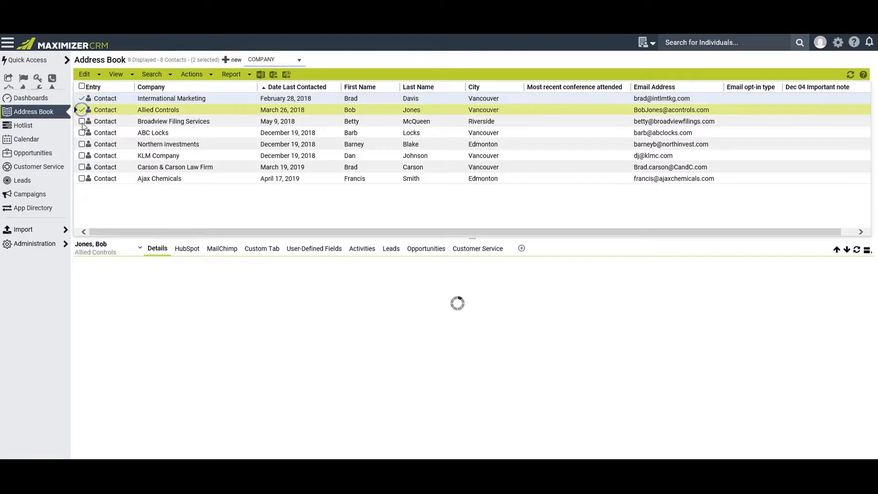
pyautogui.click(82, 121)
pyautogui.click(82, 132)
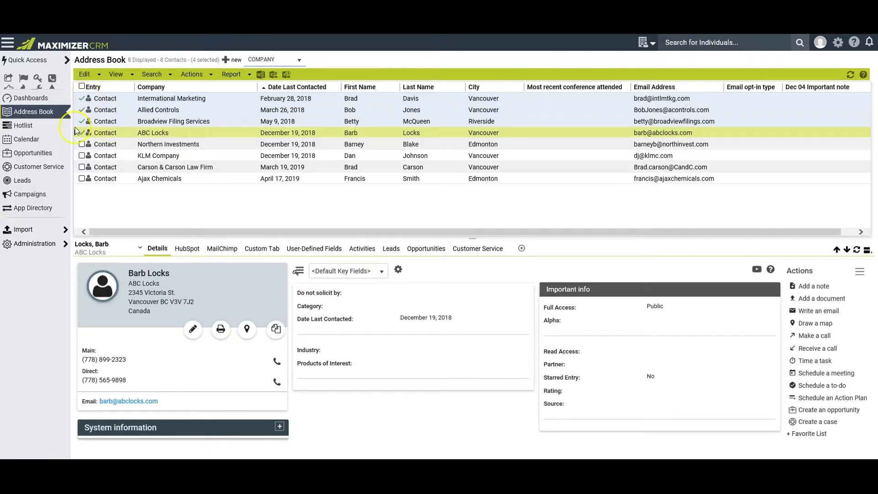
# Remove the four ticked contacts from the May conference attendees favourite list.
pyautogui.rightClick(230, 111)
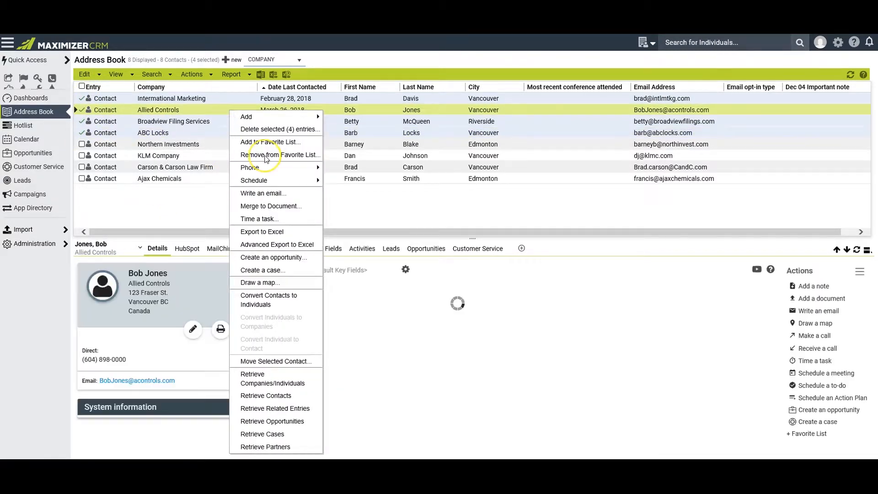
pyautogui.click(265, 155)
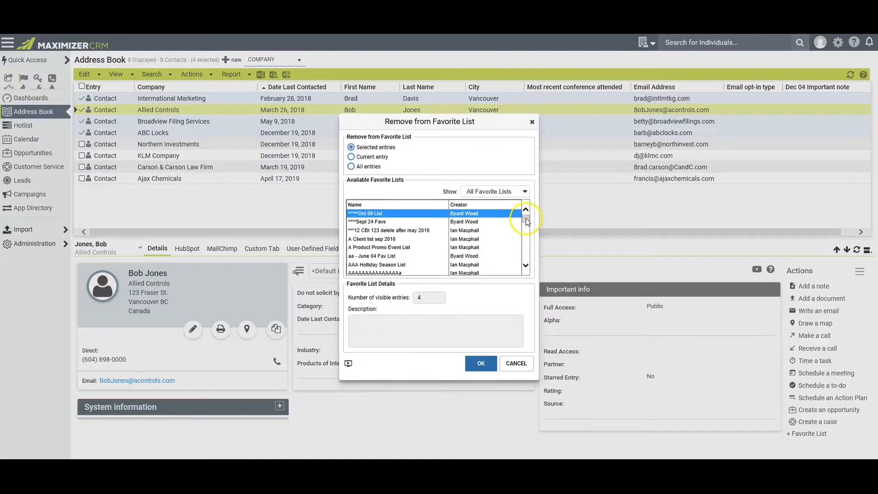
pyautogui.moveTo(525, 216); pyautogui.dragTo(525, 233)
pyautogui.click(376, 242)
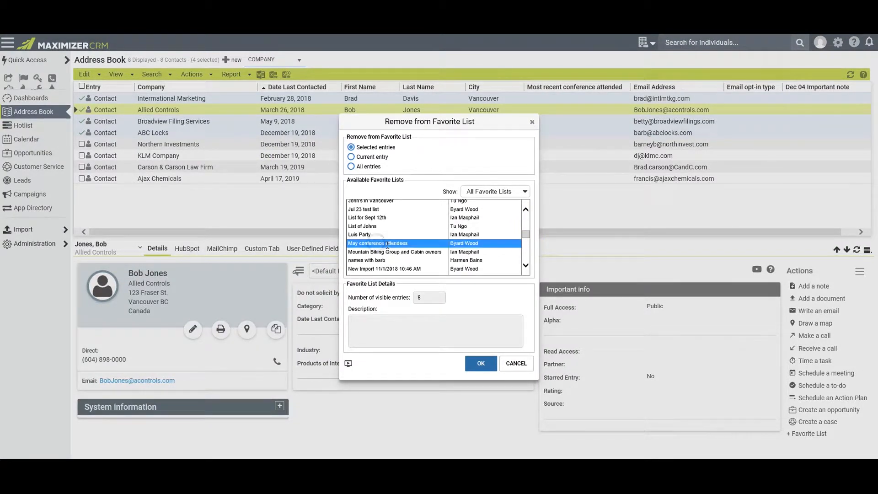
pyautogui.click(481, 364)
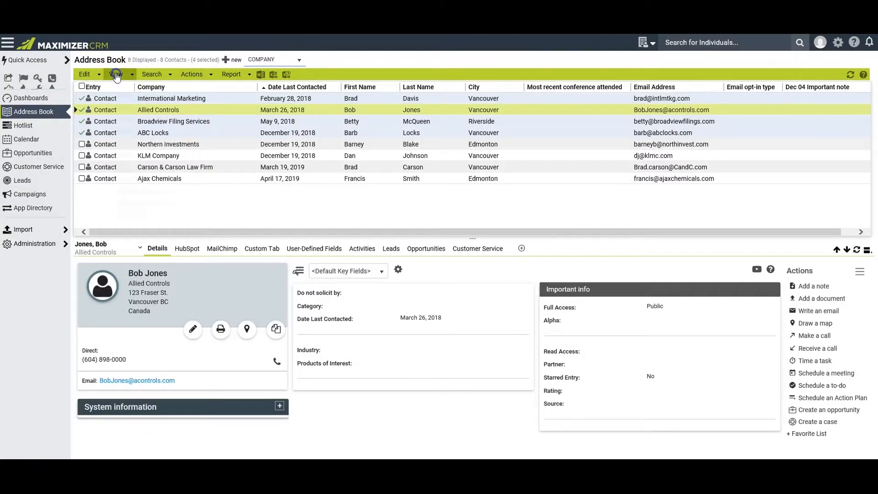
pyautogui.click(116, 75)
# Retrieve the May conference attendees favourite list into the Address Book.
pyautogui.click(134, 179)
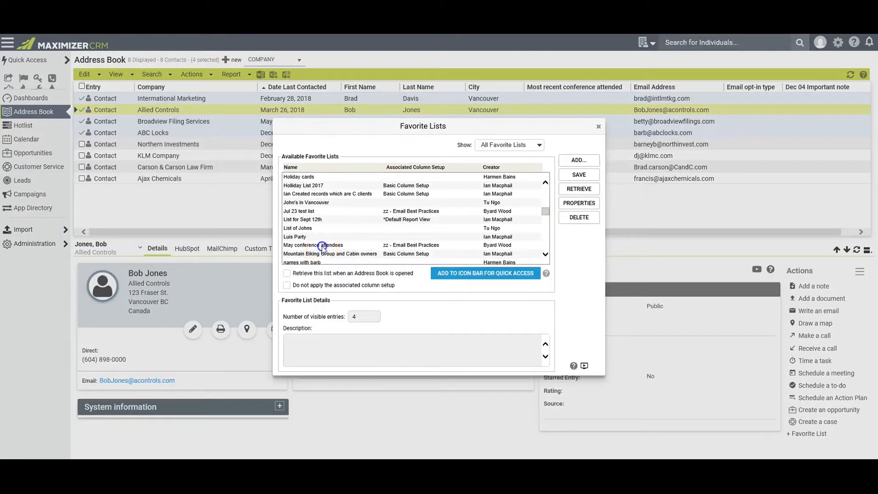
pyautogui.doubleClick(360, 319)
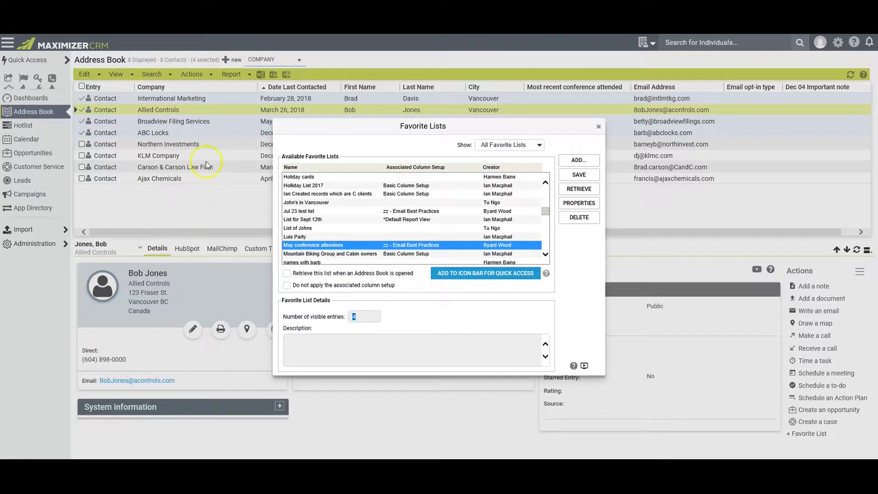
pyautogui.click(578, 190)
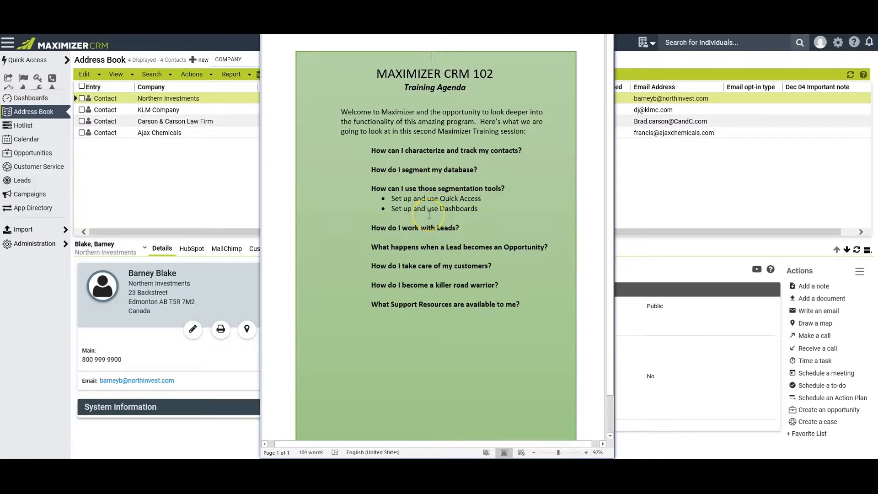
# Add a Quick Access shortcut for May conference attendees and reload its four contacts from it.
pyautogui.click(116, 74)
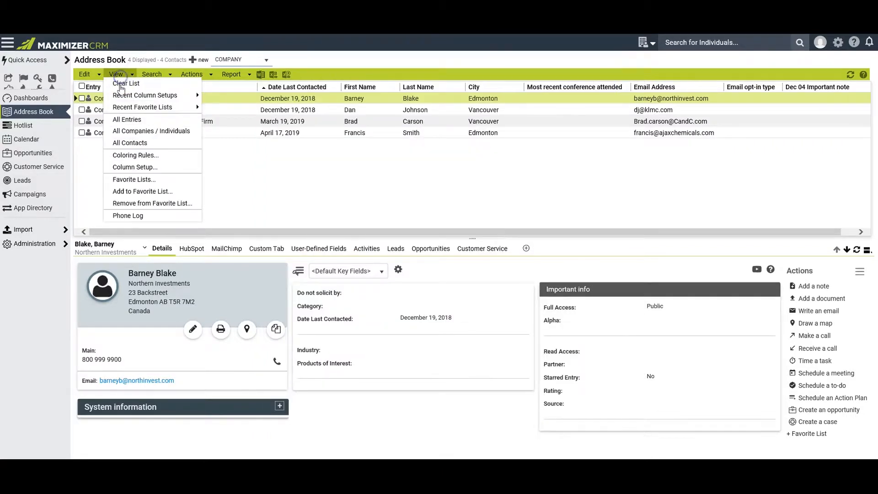
pyautogui.click(133, 179)
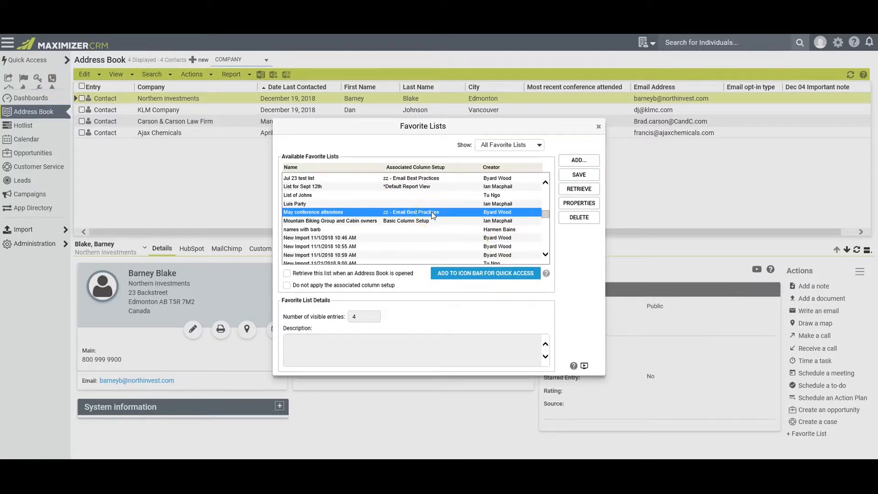
pyautogui.click(471, 274)
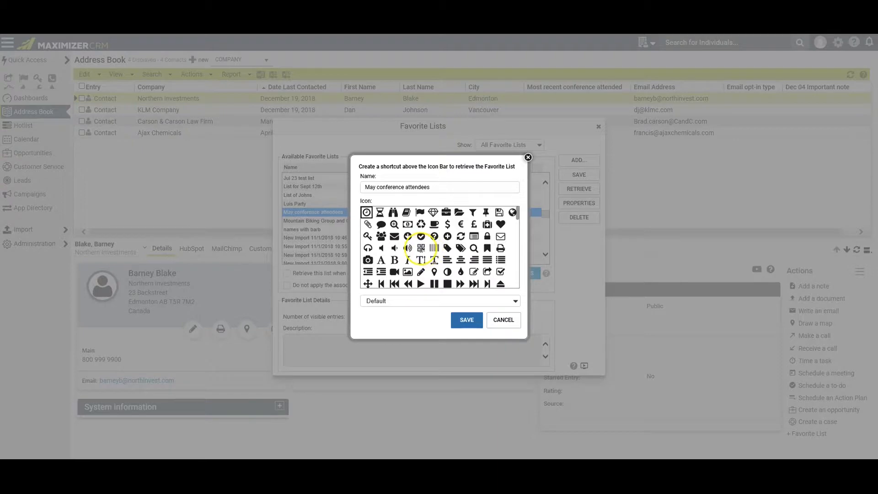
pyautogui.click(465, 321)
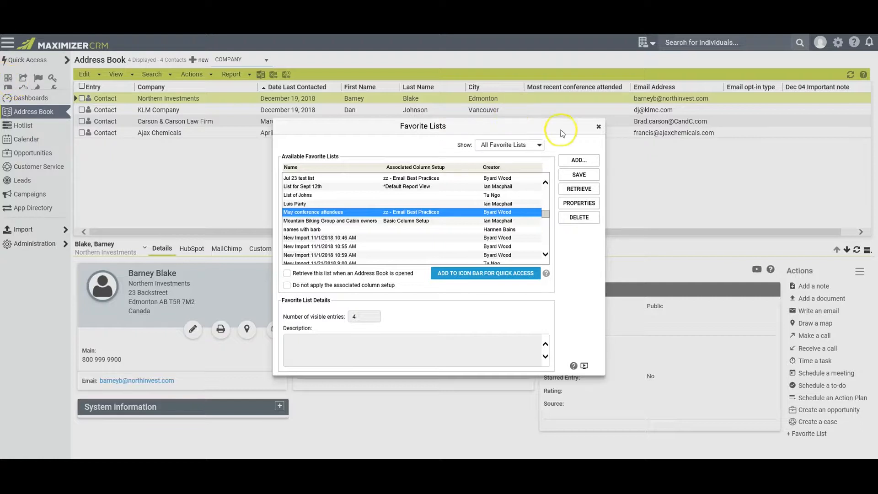
pyautogui.click(598, 127)
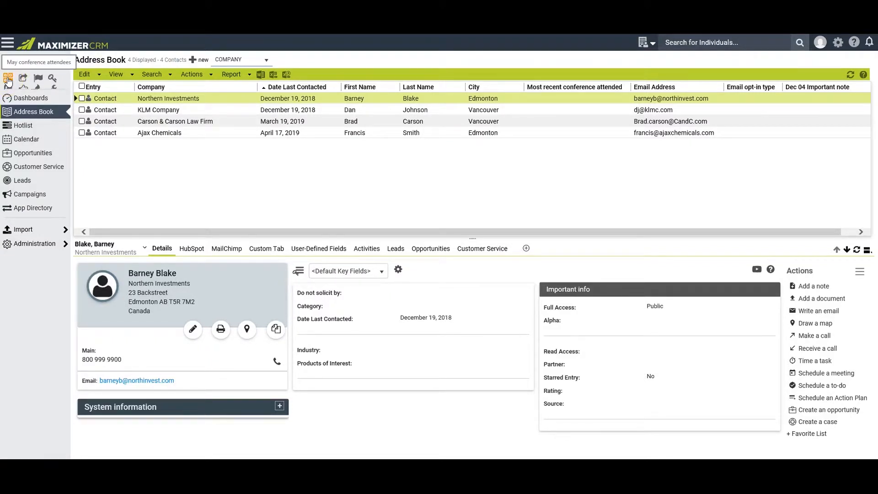
pyautogui.click(8, 80)
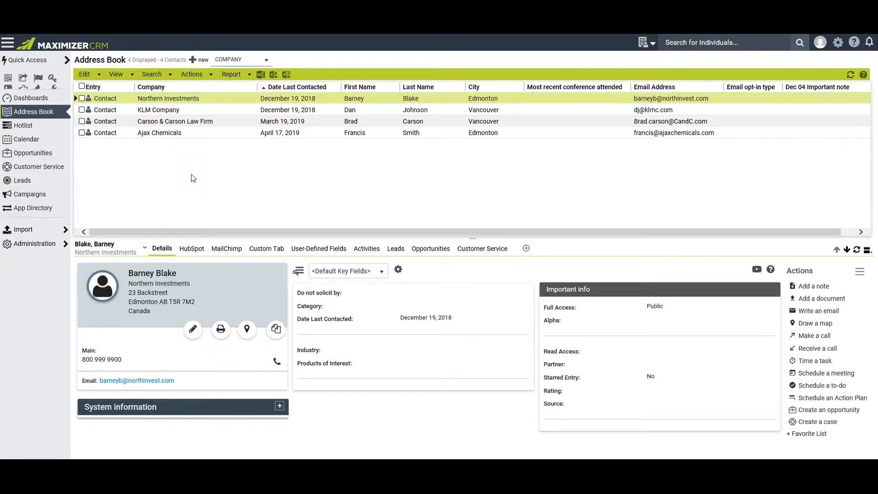
pyautogui.click(152, 74)
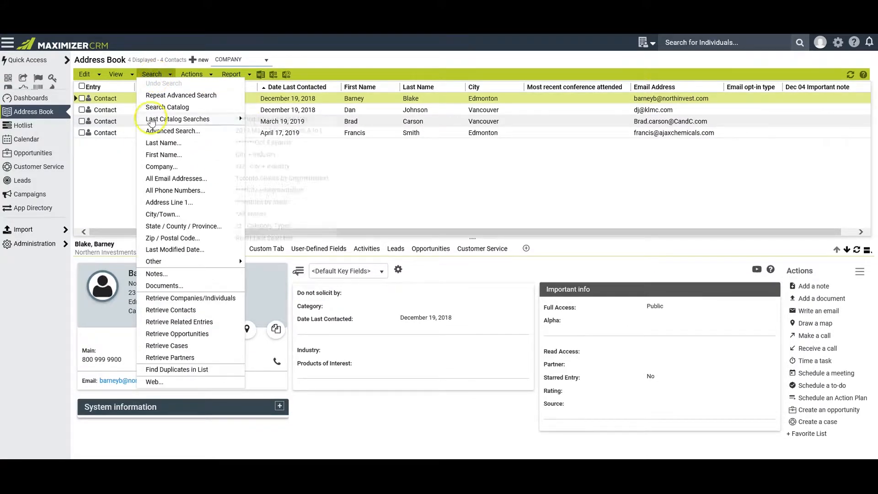
# Create a pencil-icon Quick Access shortcut for the Industry + Empl + City saved search.
pyautogui.click(176, 131)
pyautogui.click(495, 339)
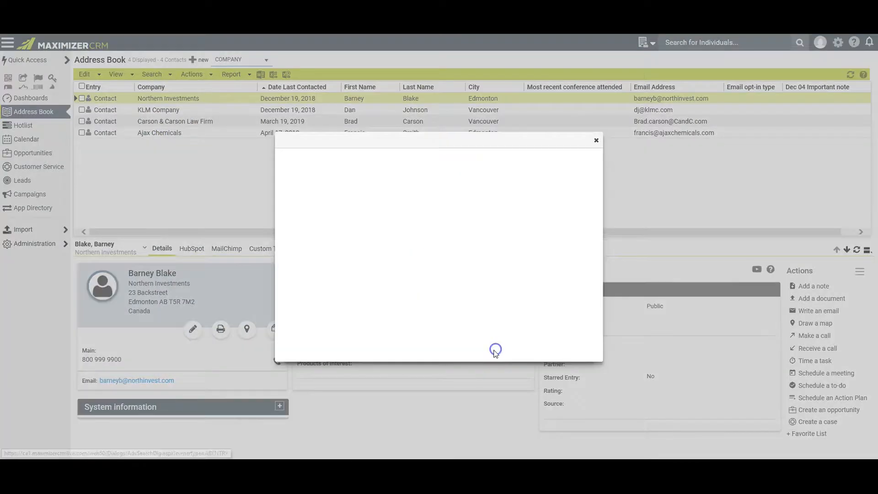
pyautogui.click(354, 202)
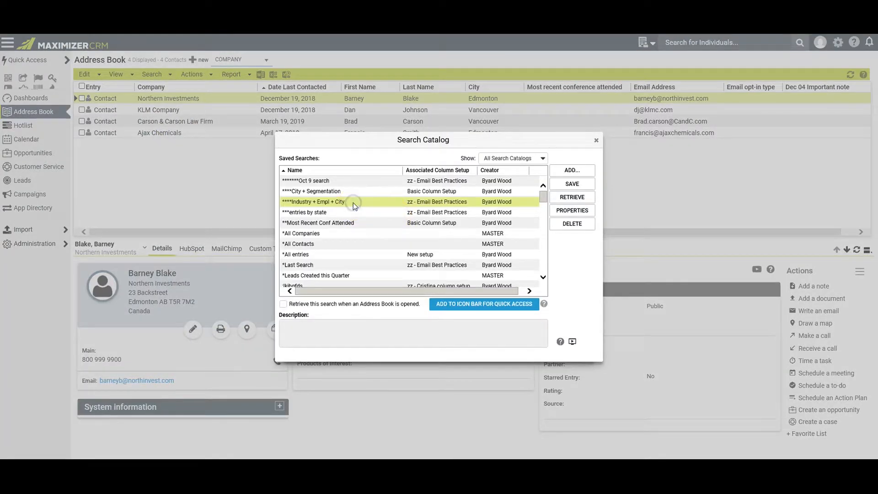
pyautogui.click(470, 307)
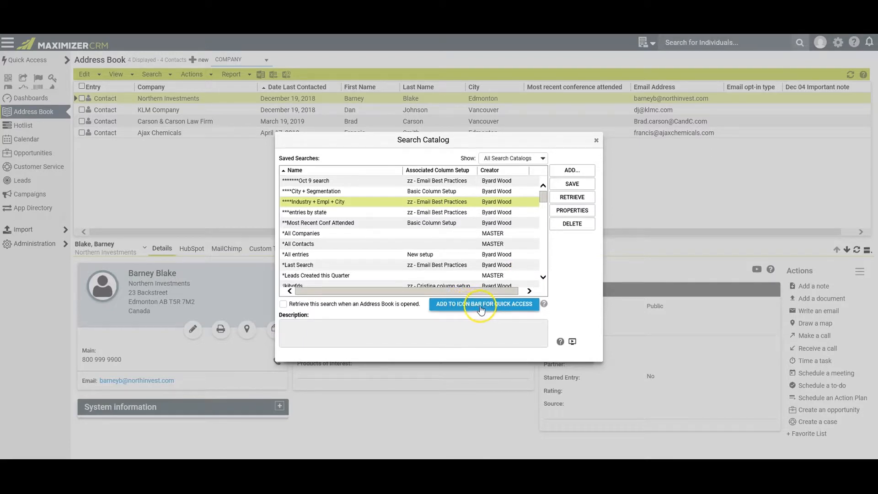
pyautogui.click(479, 308)
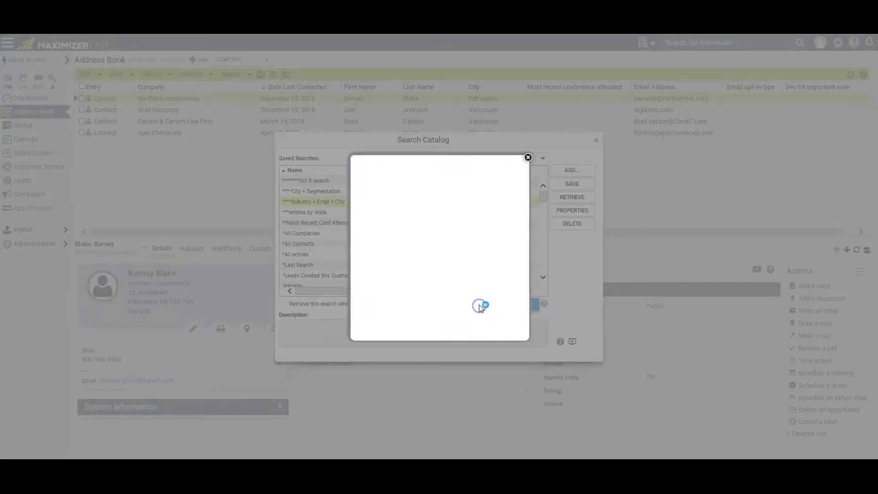
pyautogui.click(474, 273)
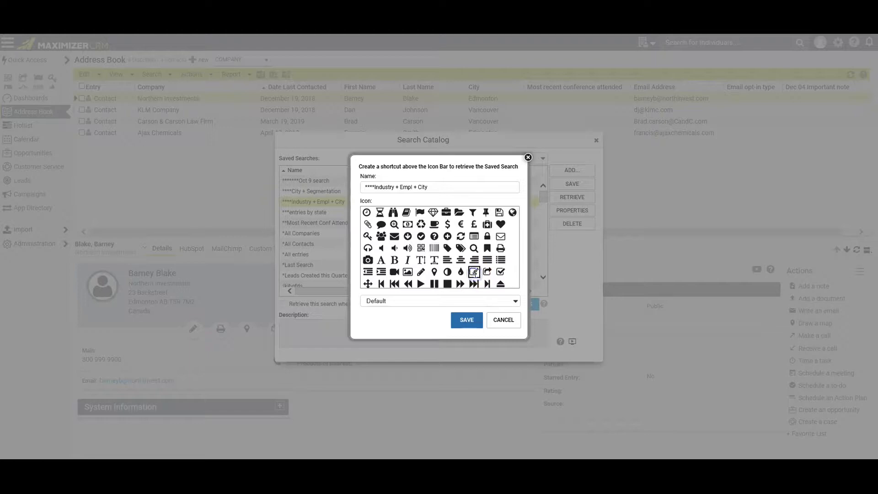
pyautogui.click(466, 321)
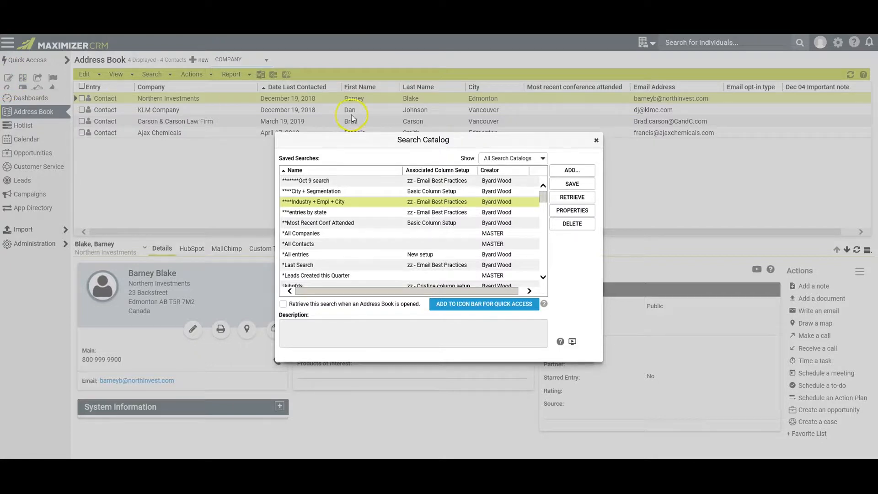
pyautogui.click(8, 79)
pyautogui.click(8, 79)
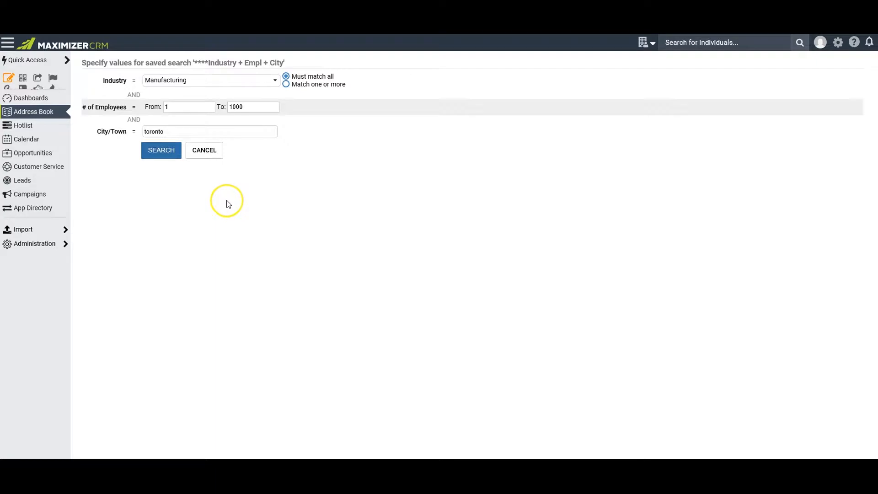
pyautogui.click(205, 150)
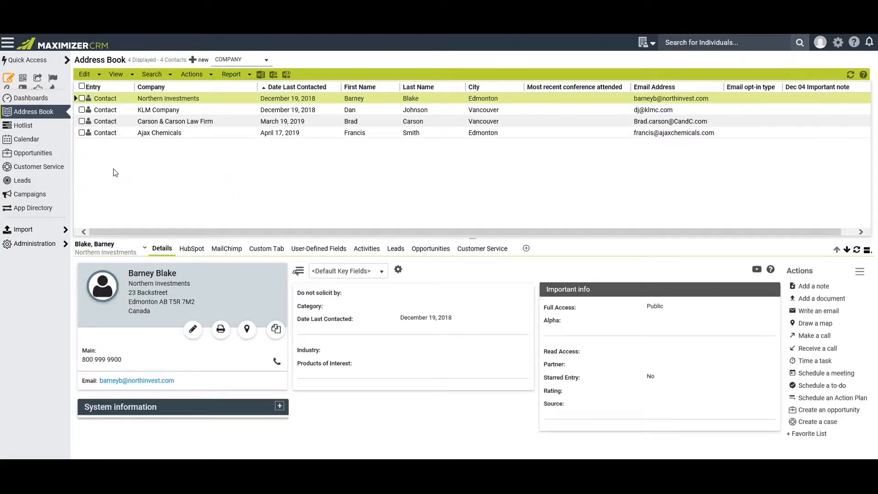
# Browse the Opportunities, Customer Service and Campaigns lists, then return to the Dashboards page.
pyautogui.click(42, 100)
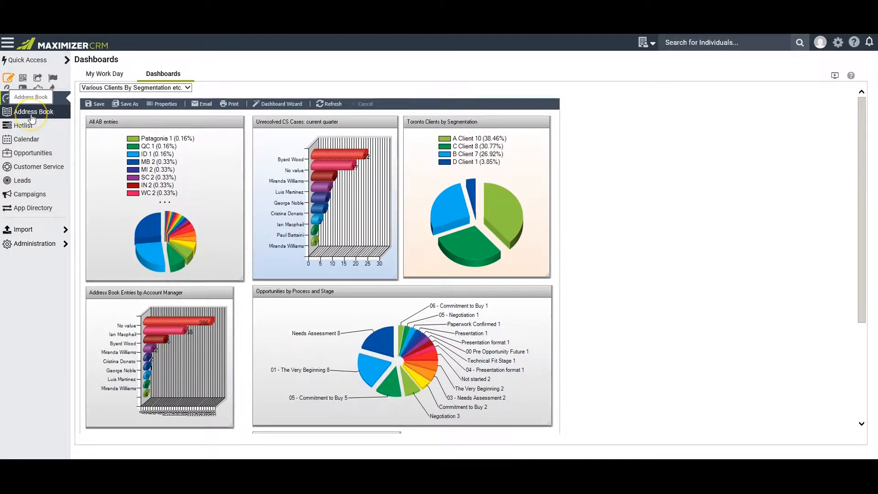
pyautogui.click(31, 154)
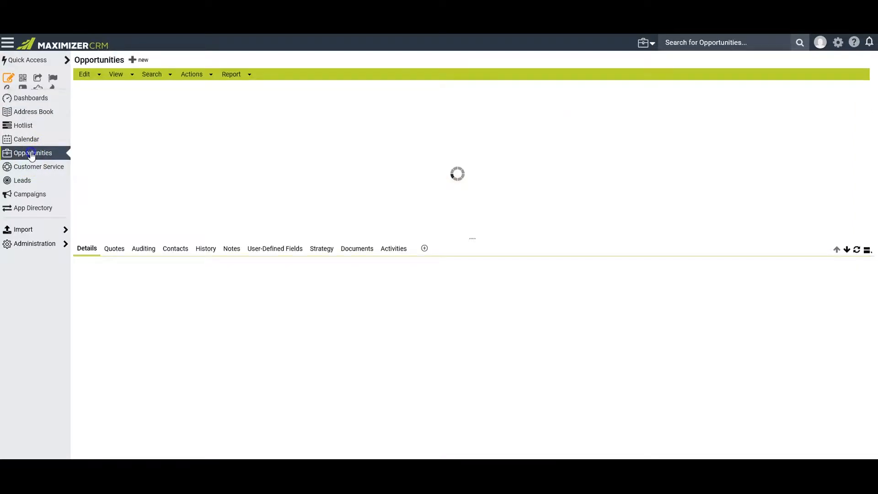
pyautogui.click(151, 74)
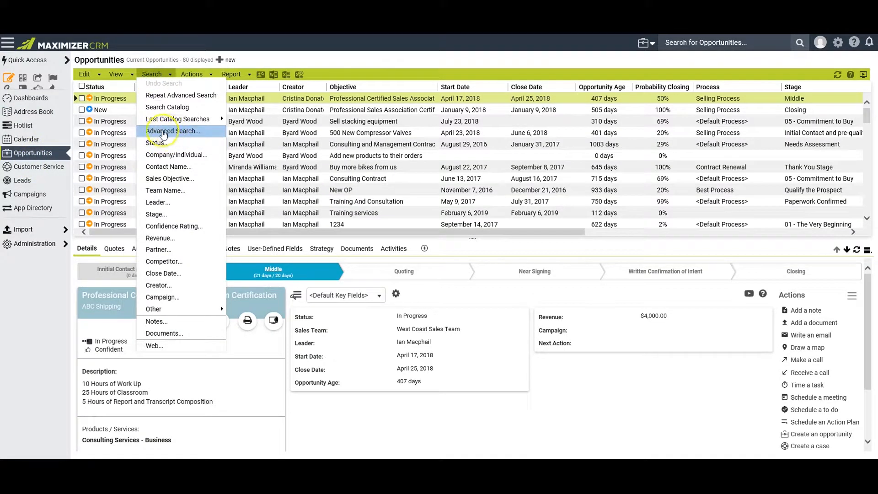
pyautogui.click(30, 169)
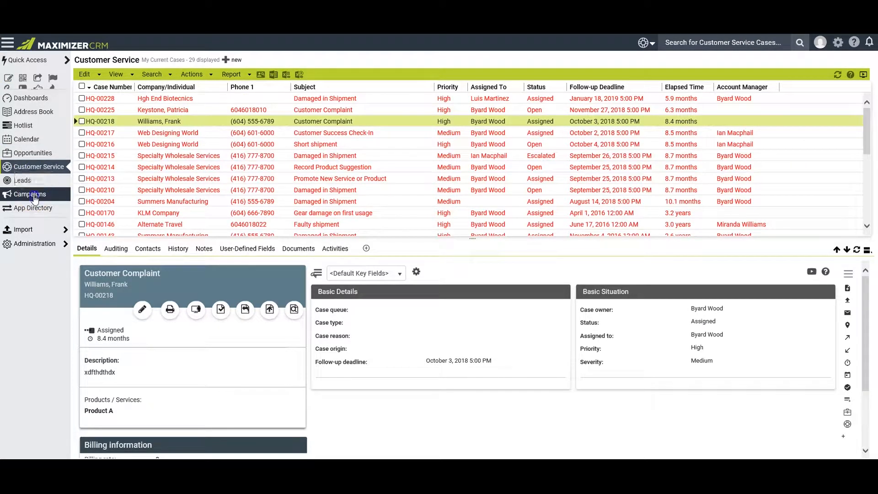
pyautogui.click(35, 196)
pyautogui.click(40, 99)
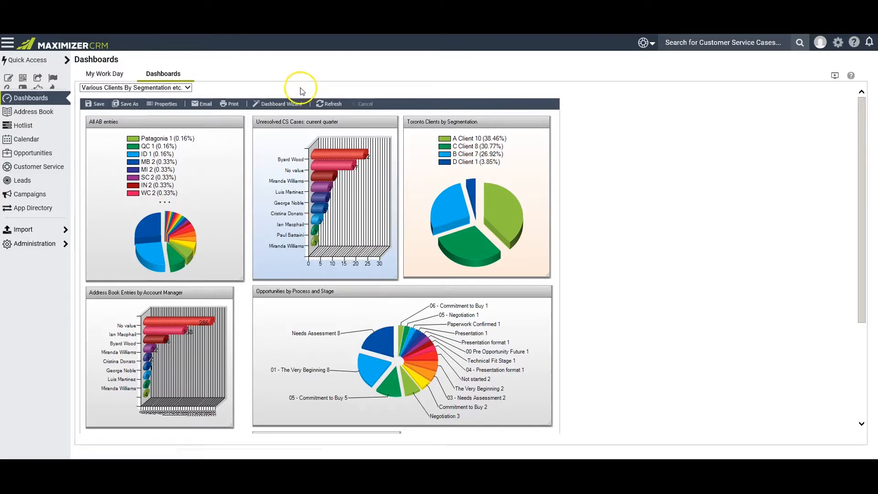
# In the Dashboard Wizard, edit the Toronto Clients by Segmentation indicator, keeping the pie chart.
pyautogui.click(282, 105)
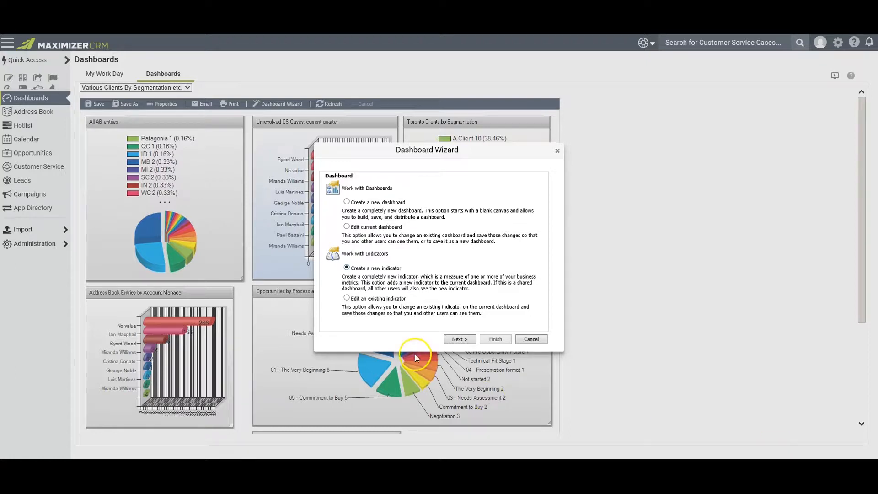
pyautogui.click(346, 298)
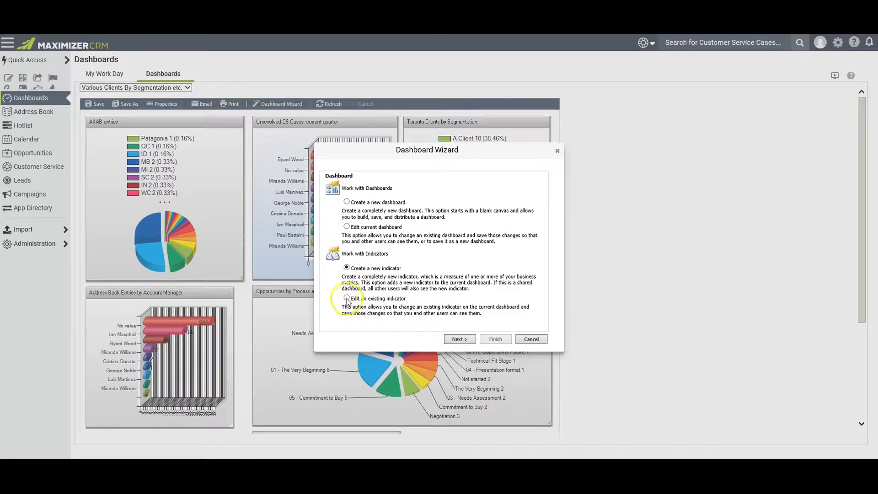
pyautogui.click(459, 339)
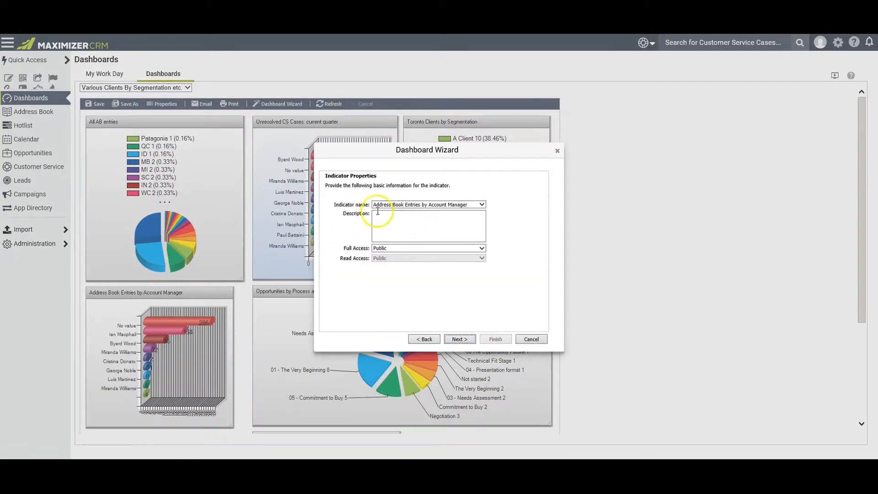
pyautogui.click(482, 205)
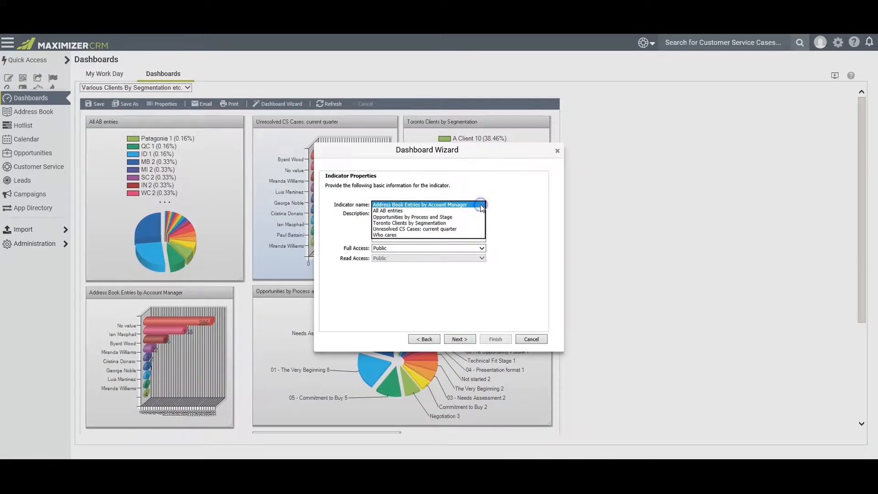
pyautogui.click(439, 225)
pyautogui.click(459, 339)
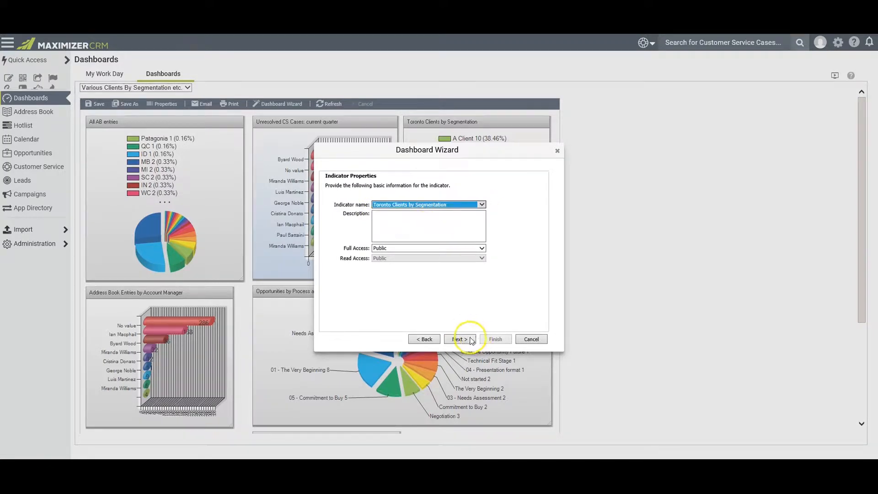
pyautogui.click(450, 213)
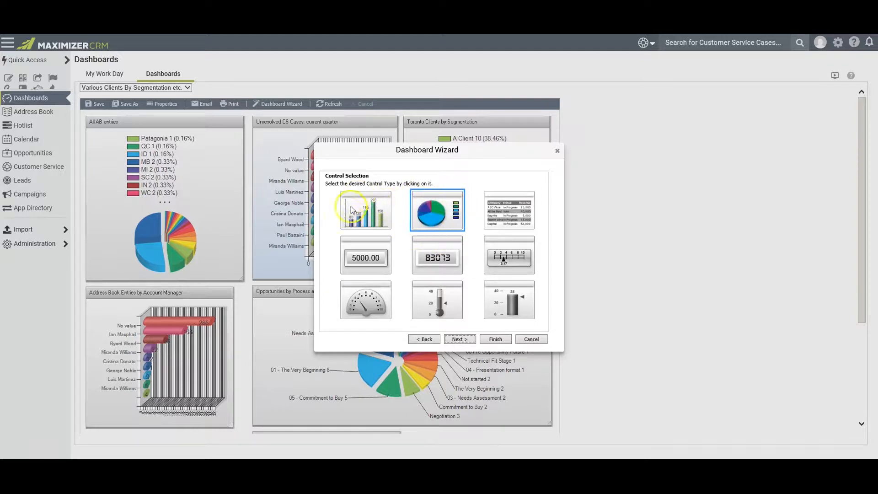
pyautogui.click(458, 339)
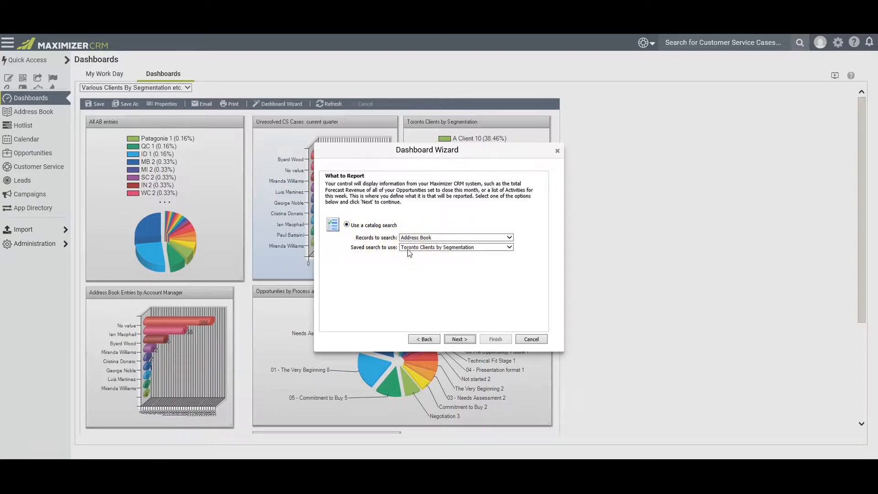
# Base the indicator on the Toronto Clients by Segmentation saved search, apply it and reload the dashboard.
pyautogui.click(509, 247)
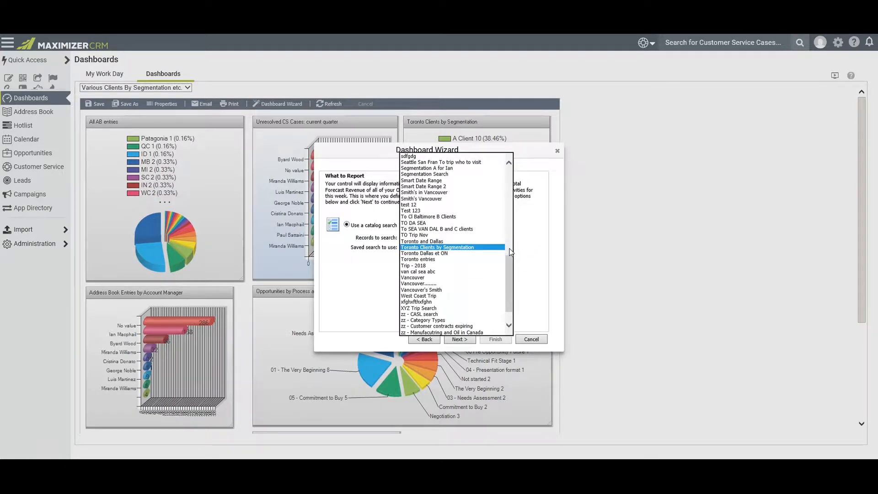
pyautogui.click(488, 247)
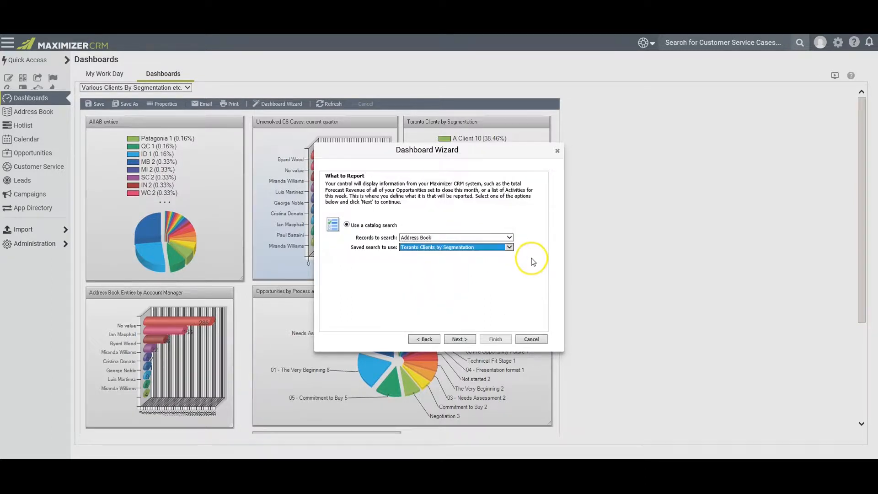
pyautogui.click(529, 261)
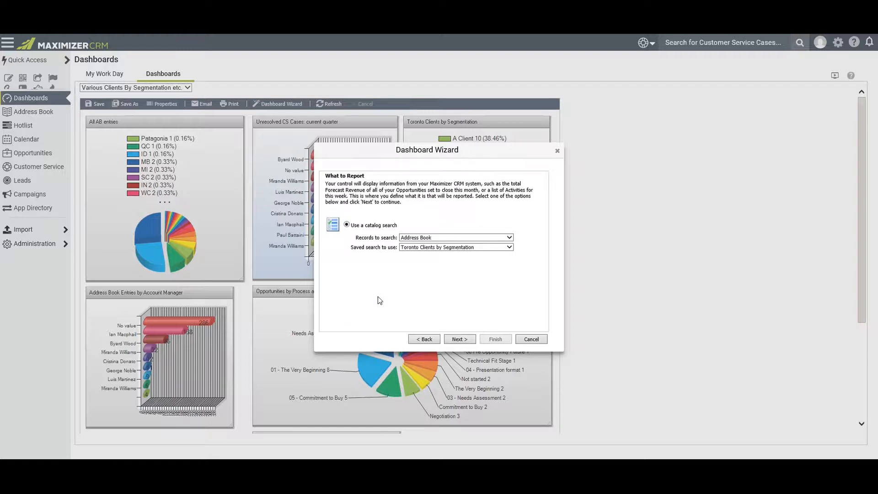
pyautogui.click(457, 338)
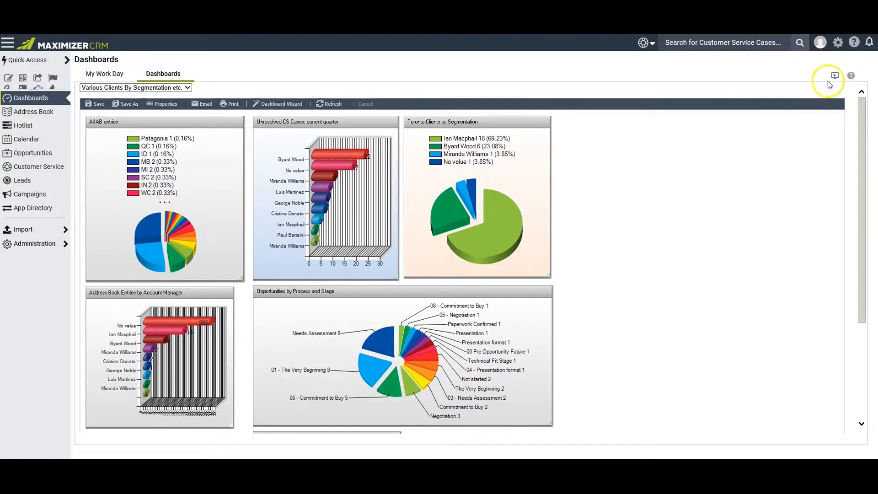
pyautogui.click(841, 76)
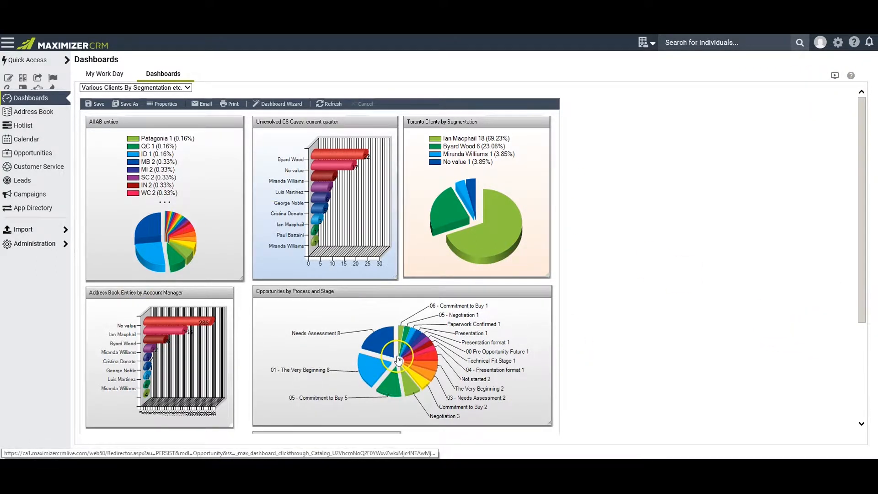
# Start an e-mail of the dashboard charts, then discard it without sending.
pyautogui.click(205, 104)
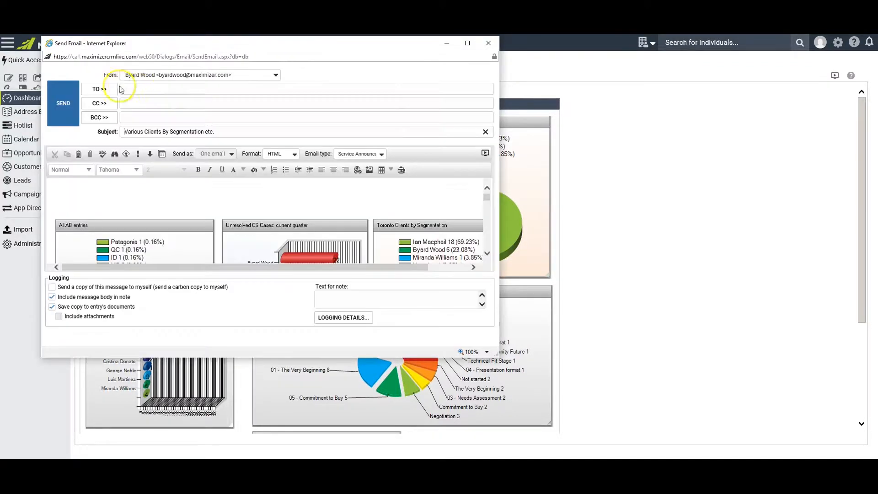
pyautogui.click(130, 89)
pyautogui.click(129, 89)
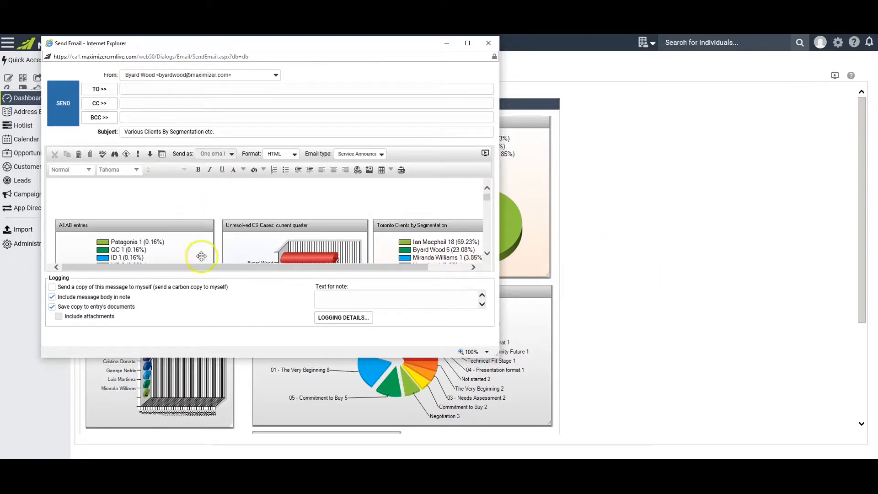
pyautogui.moveTo(487, 197)
pyautogui.mouseDown()
pyautogui.moveTo(487, 220)
pyautogui.moveTo(488, 190)
pyautogui.mouseUp()
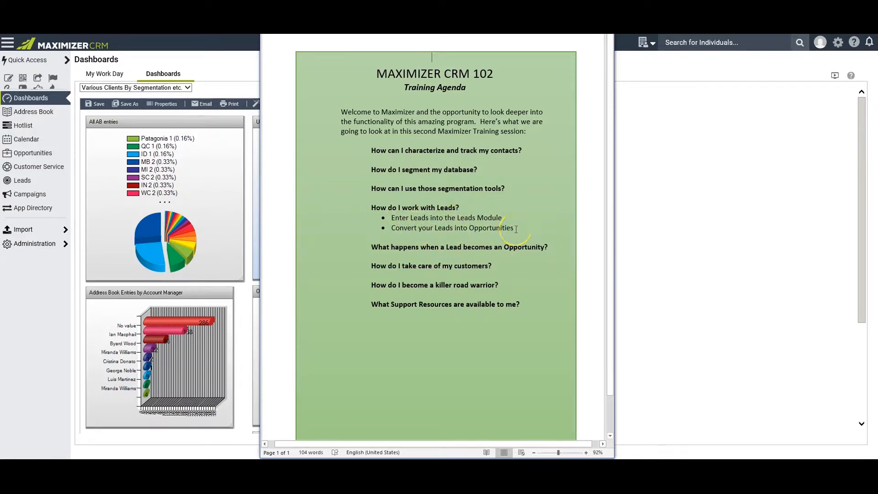
# Show the Leads list with its one working lead from Australia.
pyautogui.click(25, 182)
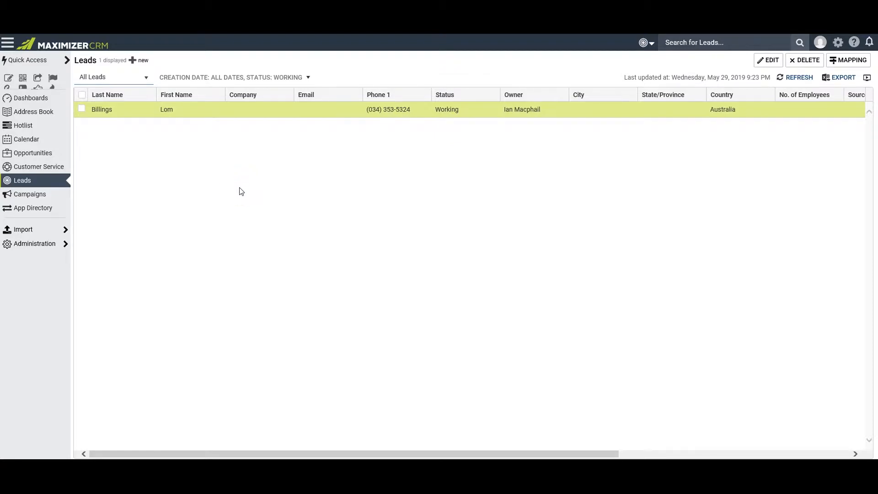
# Create a new European Imports lead, keeping status Unqualified and no owner, and save it.
pyautogui.click(134, 61)
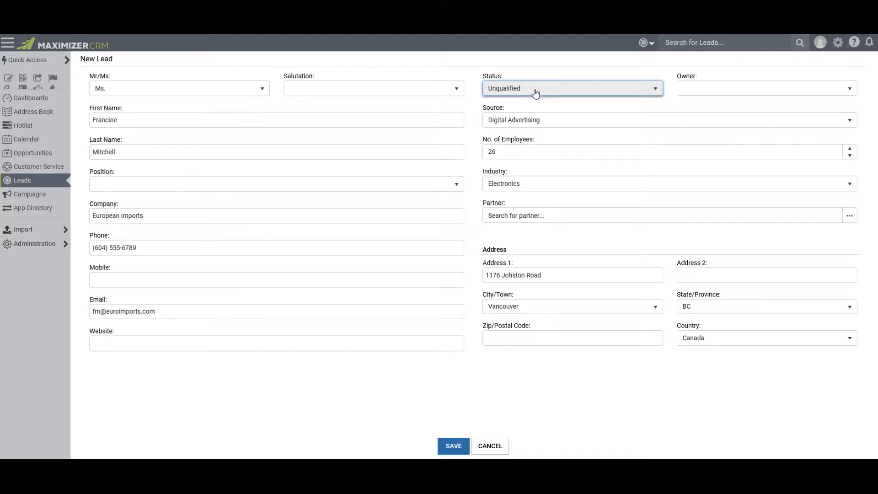
pyautogui.click(655, 90)
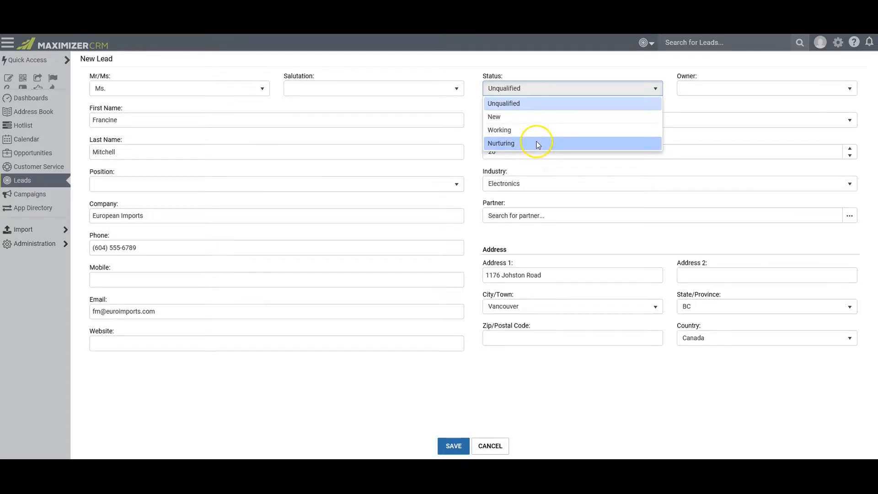
pyautogui.click(653, 88)
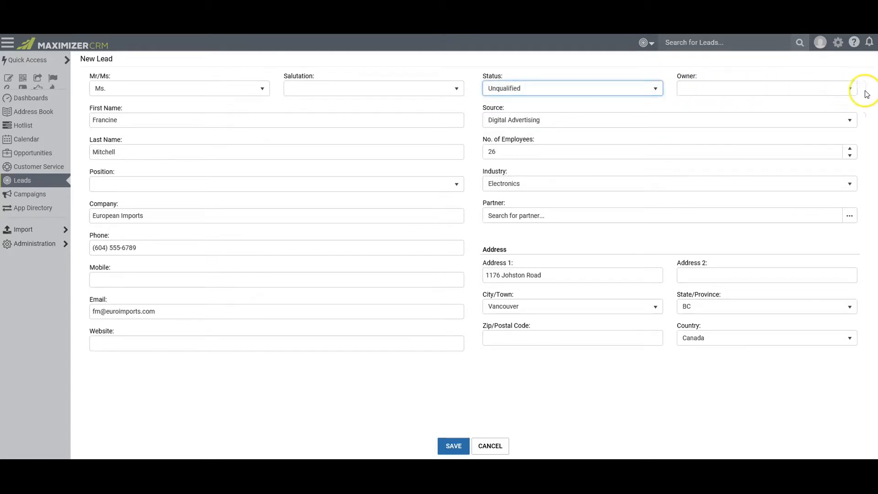
pyautogui.click(849, 92)
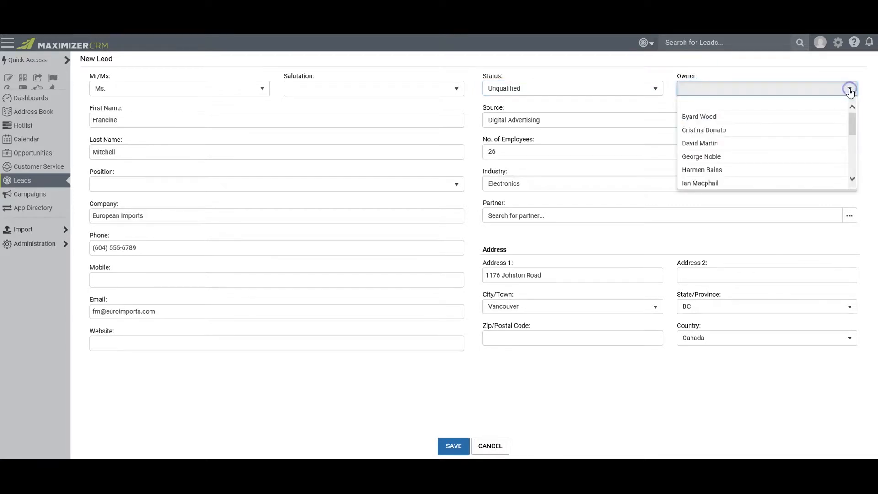
pyautogui.moveTo(852, 122)
pyautogui.mouseDown()
pyautogui.moveTo(849, 167)
pyautogui.moveTo(845, 114)
pyautogui.mouseUp()
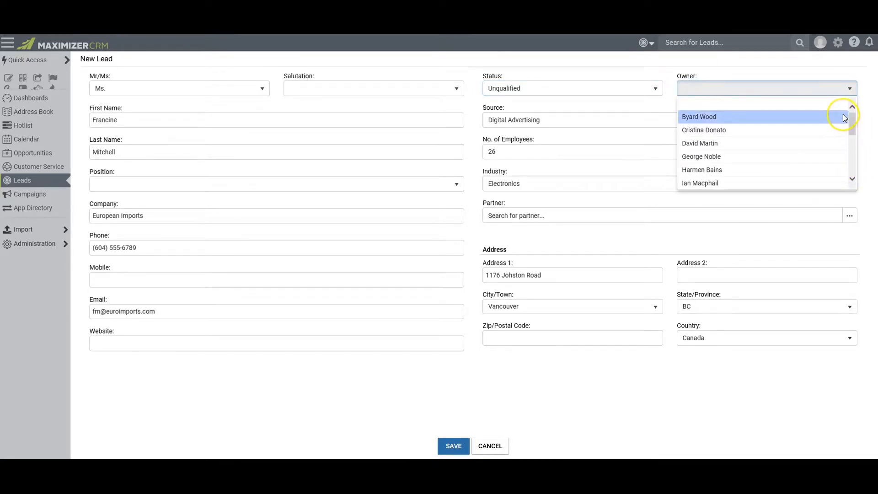
pyautogui.click(733, 70)
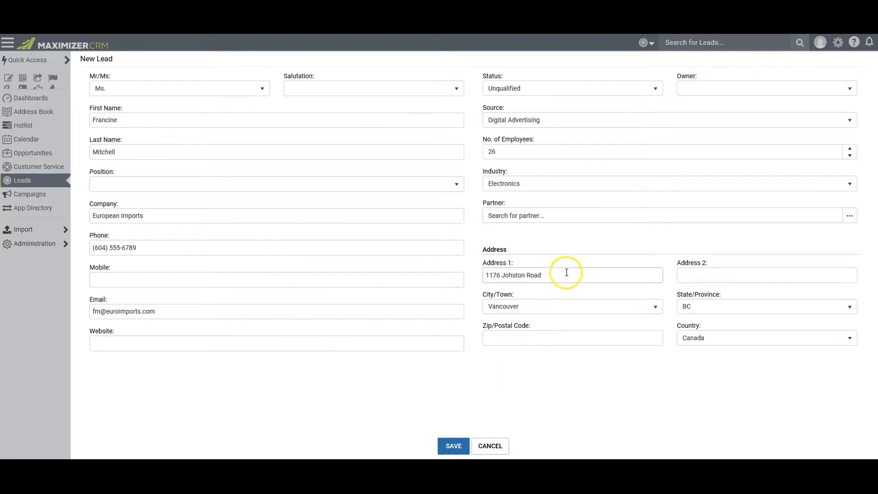
pyautogui.click(452, 446)
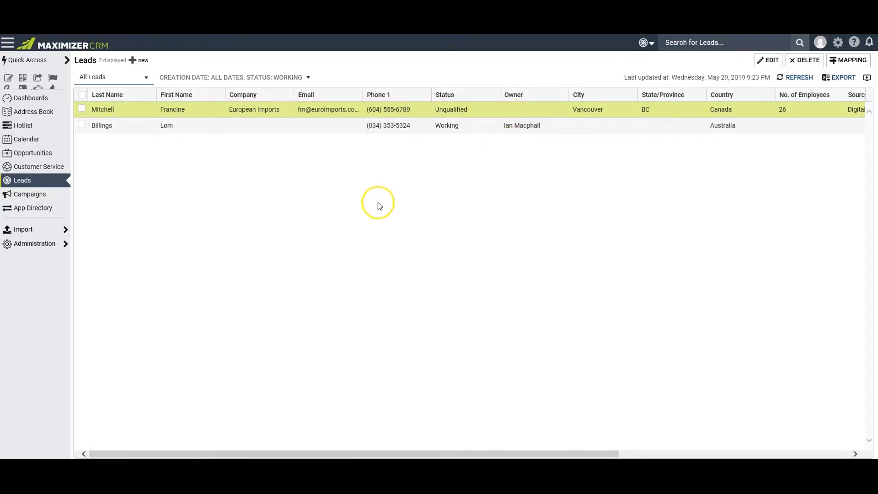
# Set the European Imports lead to Working and add a note about arranging a demo next week.
pyautogui.click(176, 114)
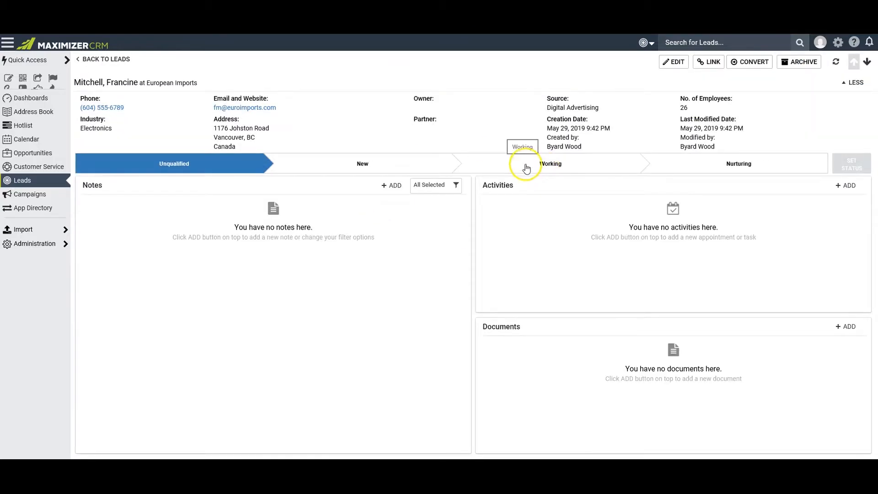
pyautogui.click(553, 165)
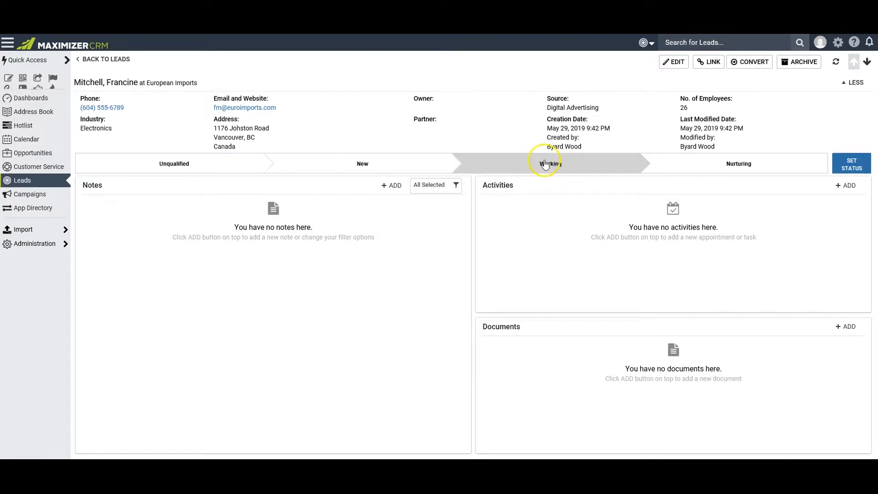
pyautogui.click(849, 164)
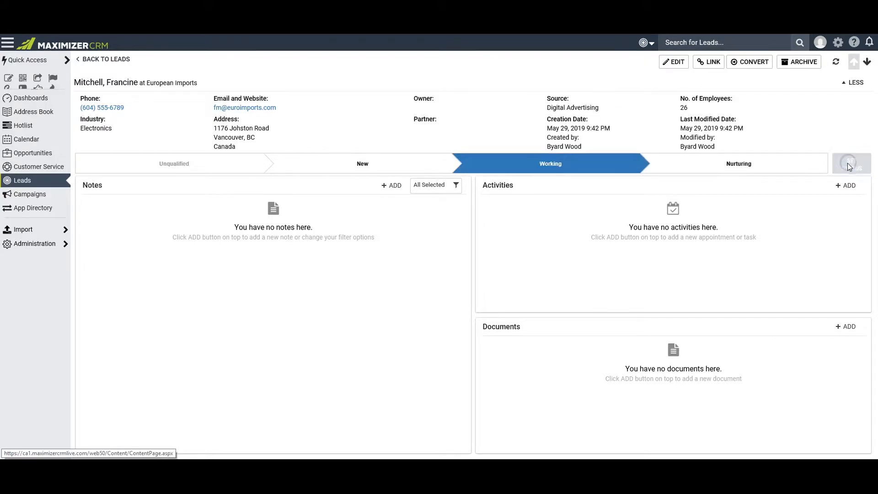
pyautogui.click(389, 186)
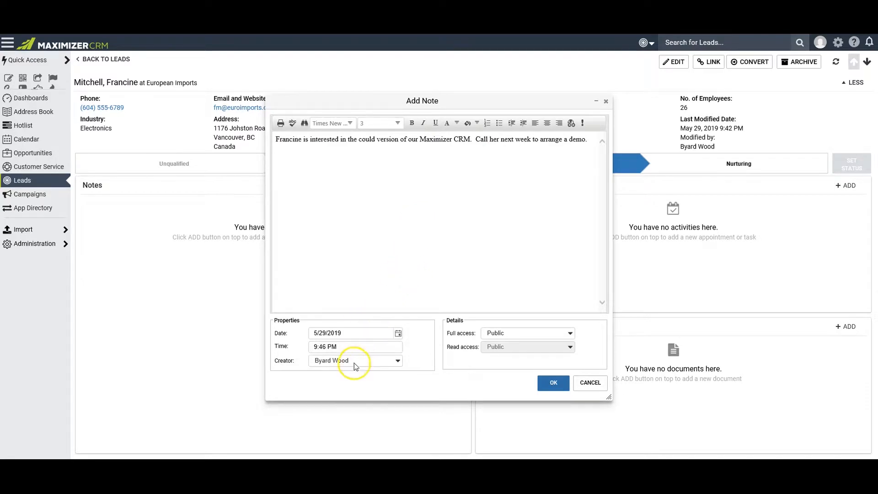
pyautogui.click(553, 382)
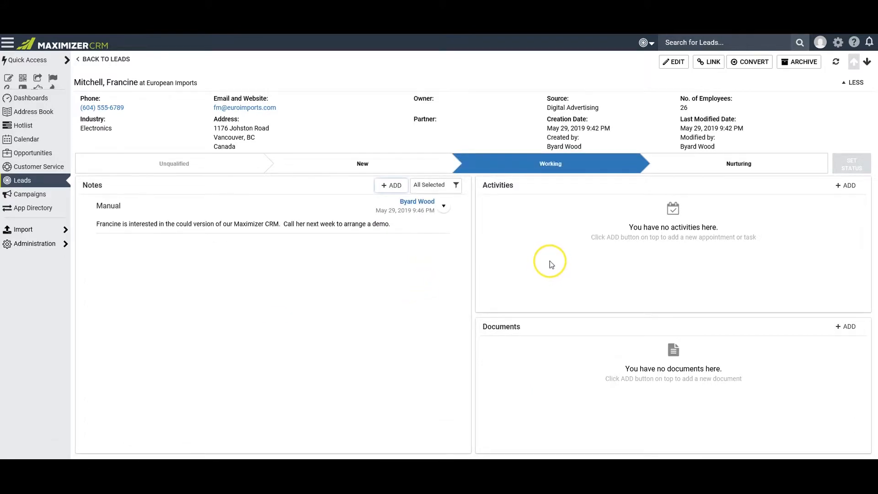
# Look at the lead's activity and document upload options, closing both without adding anything.
pyautogui.click(845, 185)
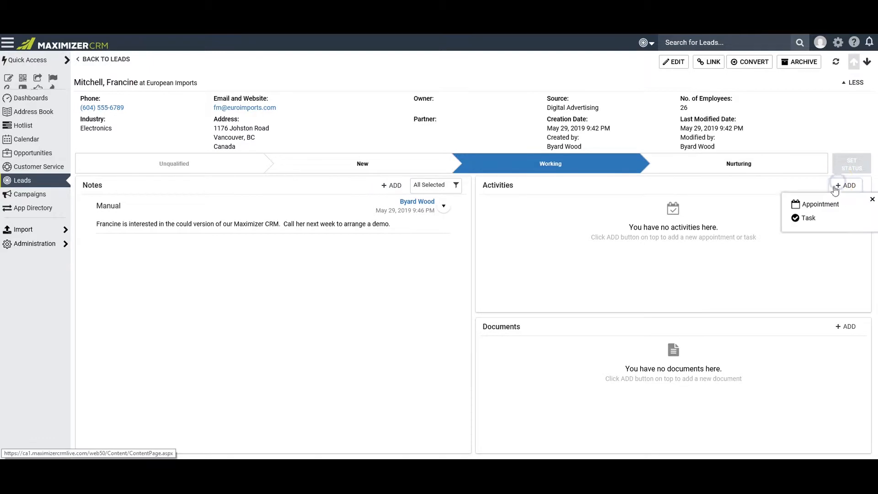
pyautogui.click(772, 272)
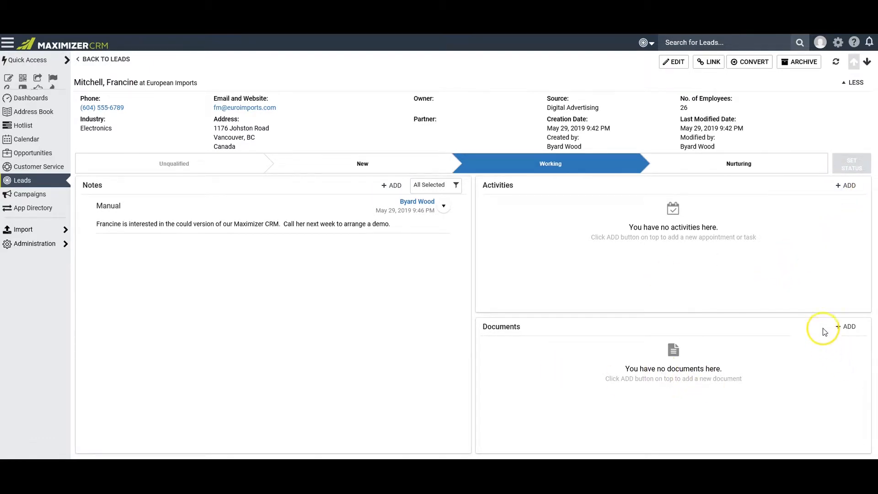
pyautogui.click(846, 325)
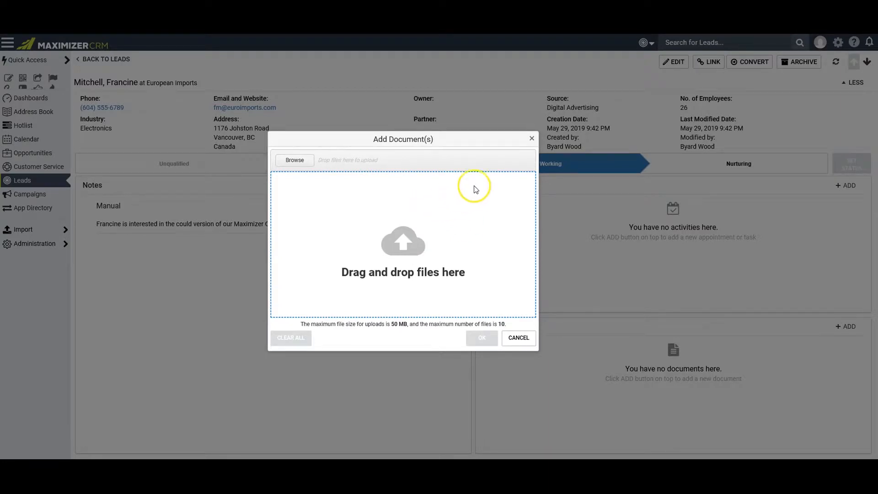
pyautogui.click(532, 138)
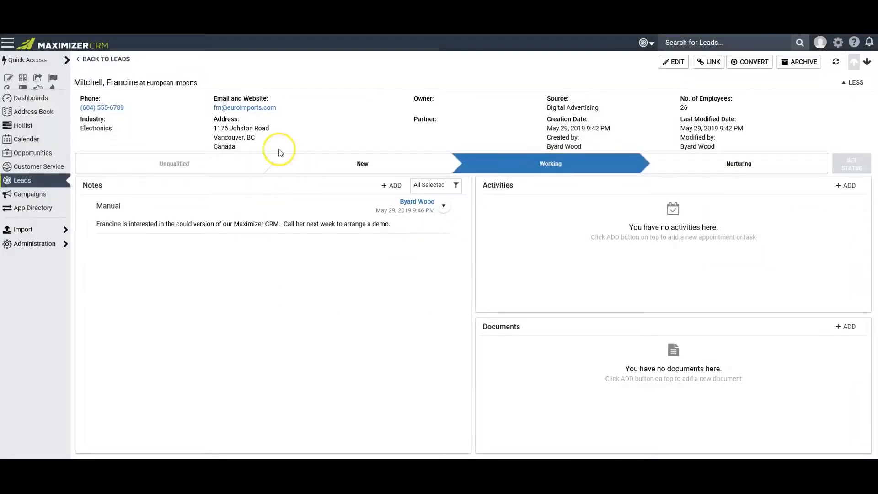
# Assign an owner from the Owner list to the European Imports lead and save.
pyautogui.click(675, 62)
pyautogui.click(769, 88)
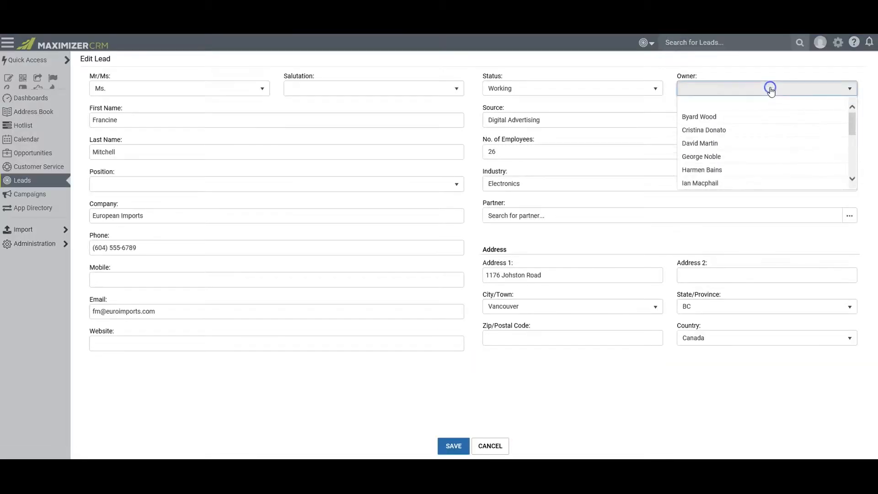
pyautogui.click(710, 117)
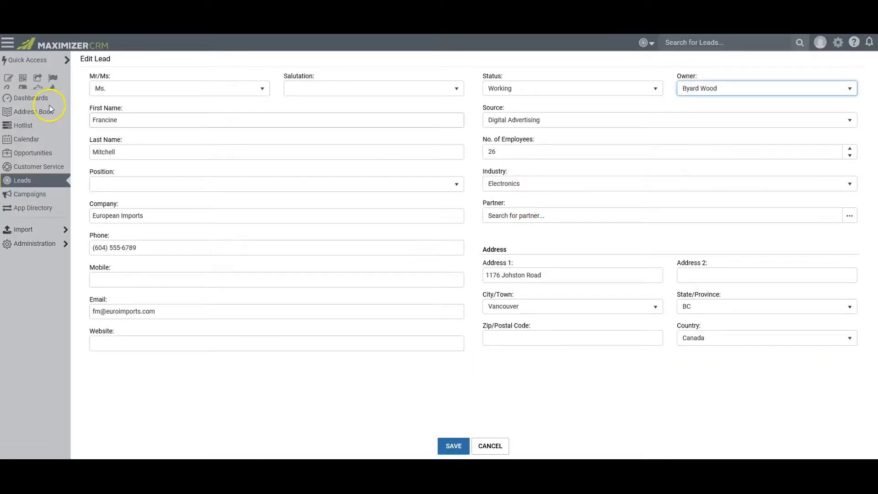
pyautogui.click(452, 446)
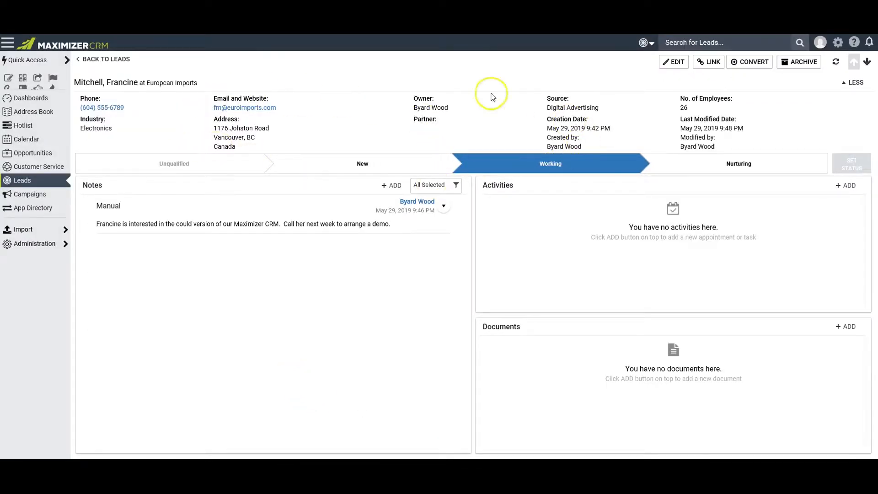
# Collapse the lead header, cancel an entry search for linking, and set the lead to Nurturing.
pyautogui.click(852, 83)
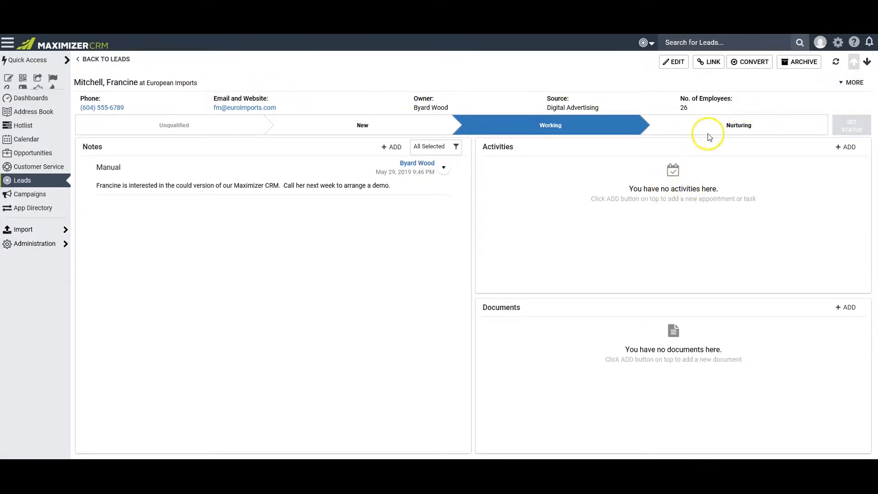
pyautogui.click(709, 63)
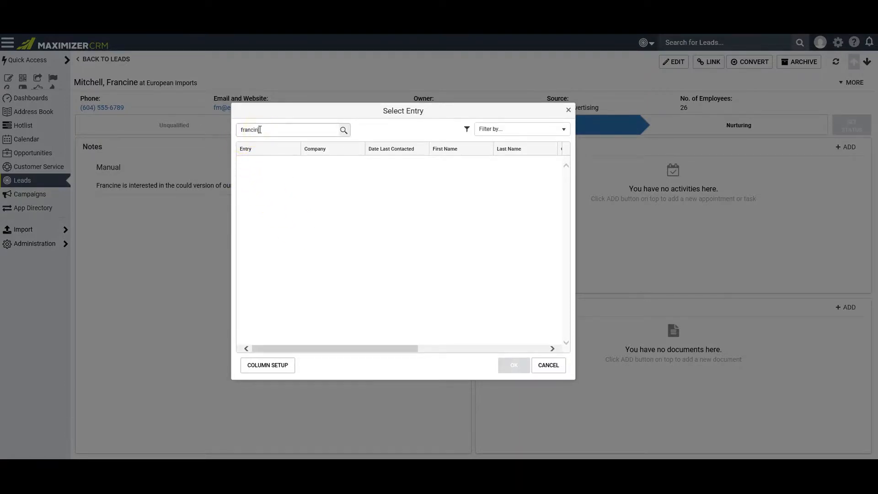
pyautogui.write('e')
pyautogui.click(343, 130)
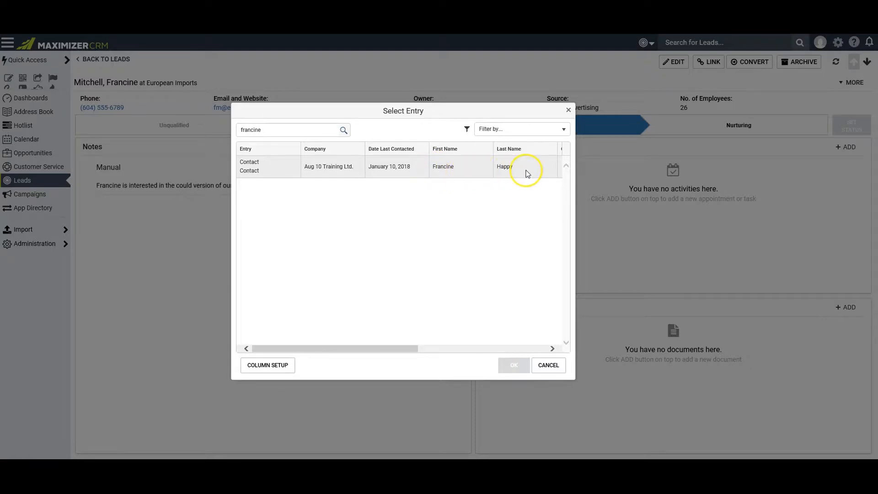
pyautogui.click(548, 364)
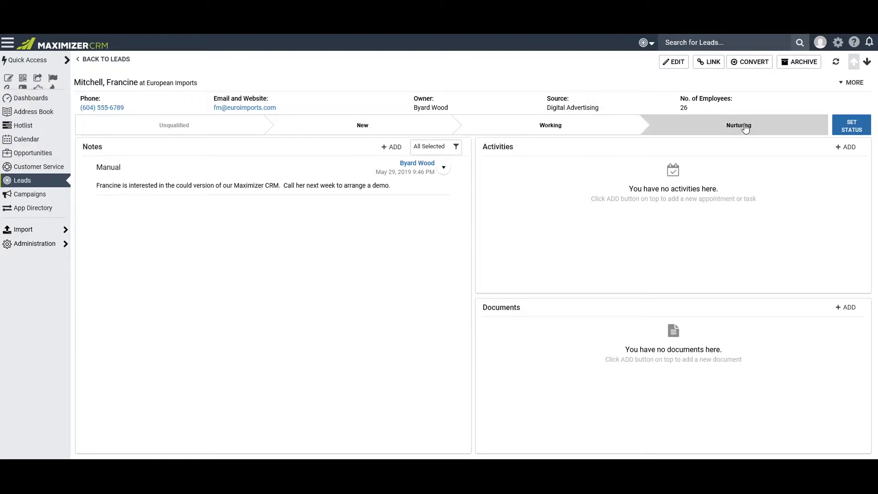
pyautogui.click(854, 127)
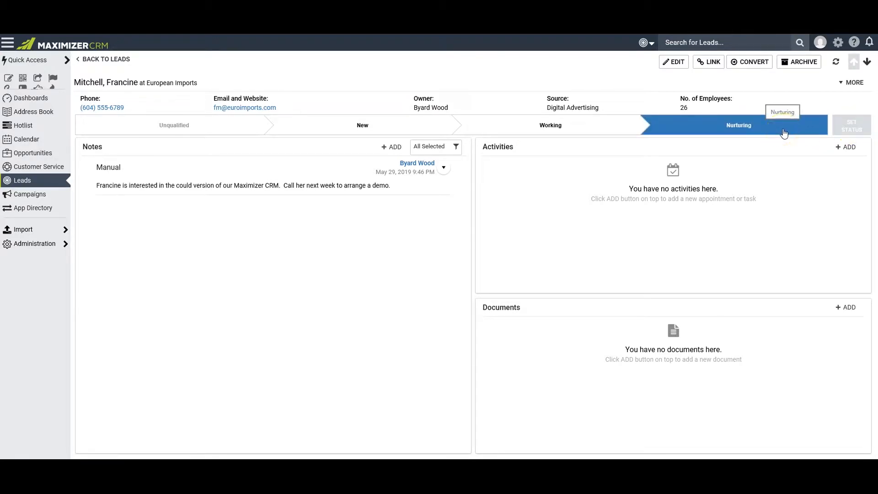
# Convert the lead, giving the opportunity the objective 'Acquire 10 users of Cloud Maximizer' and a description.
pyautogui.click(752, 64)
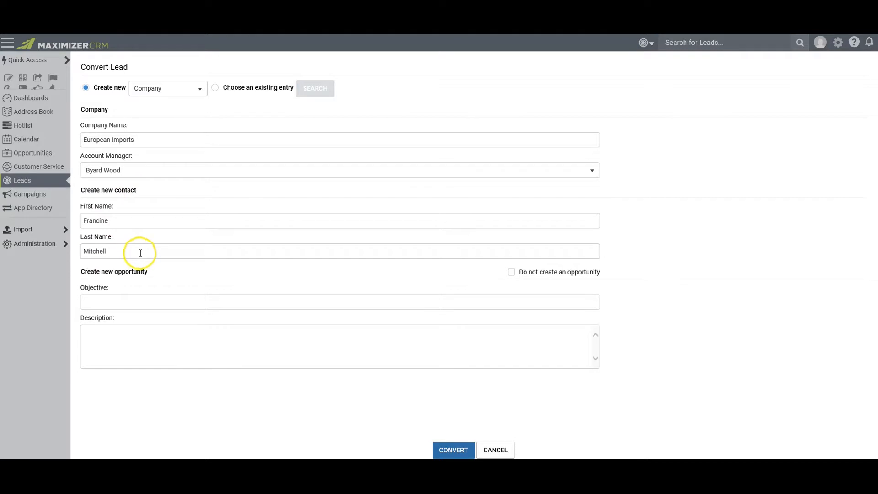
pyautogui.click(105, 304)
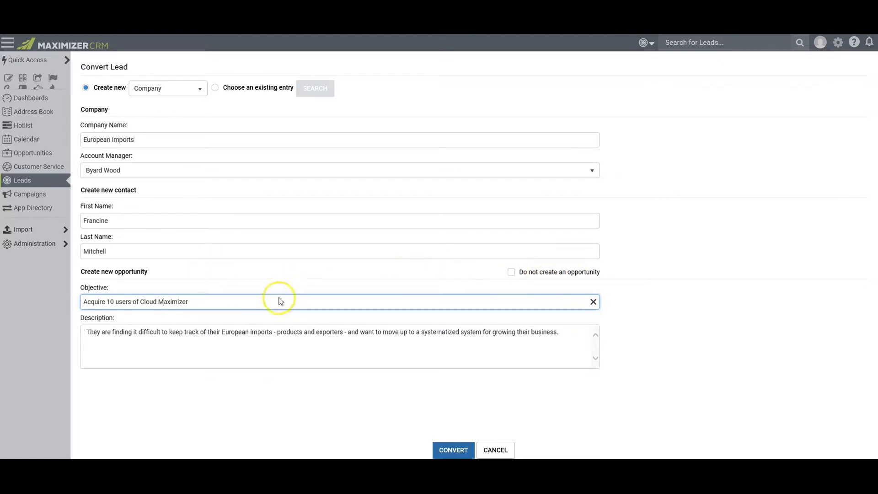
pyautogui.click(454, 450)
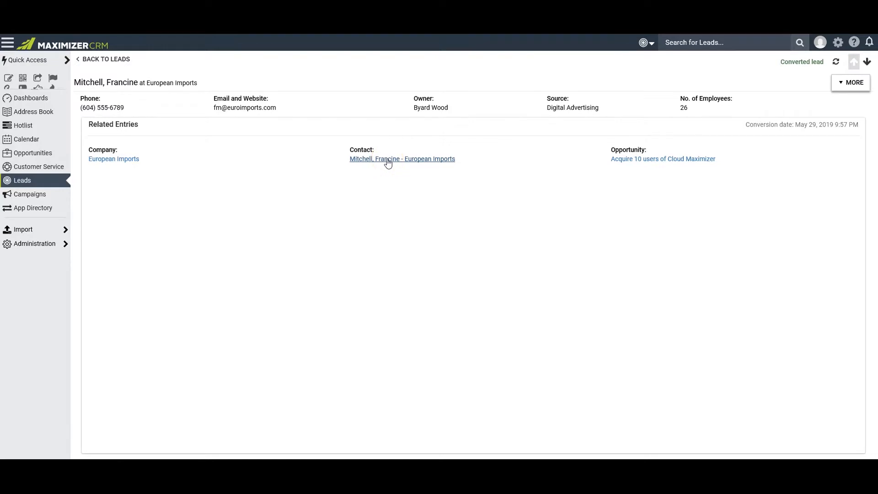
# Open the Acquire 10 users of Cloud Maximizer opportunity ($15,000) and edit its details.
pyautogui.click(645, 160)
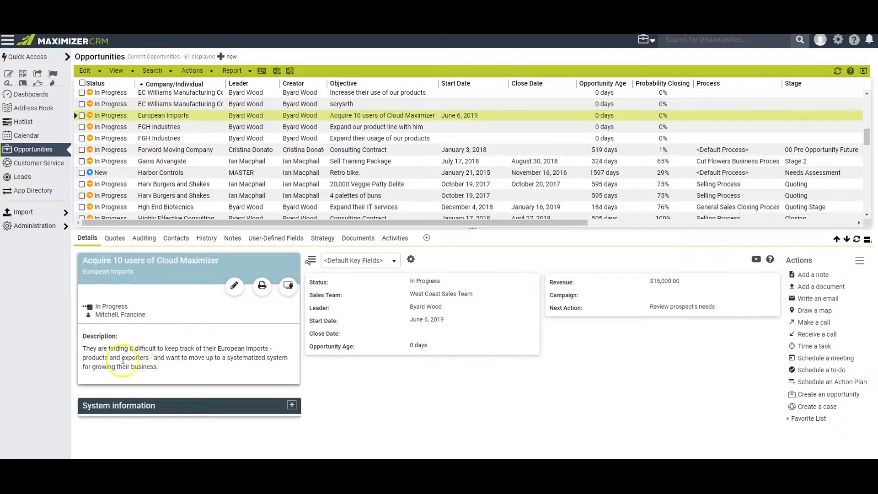
pyautogui.click(234, 285)
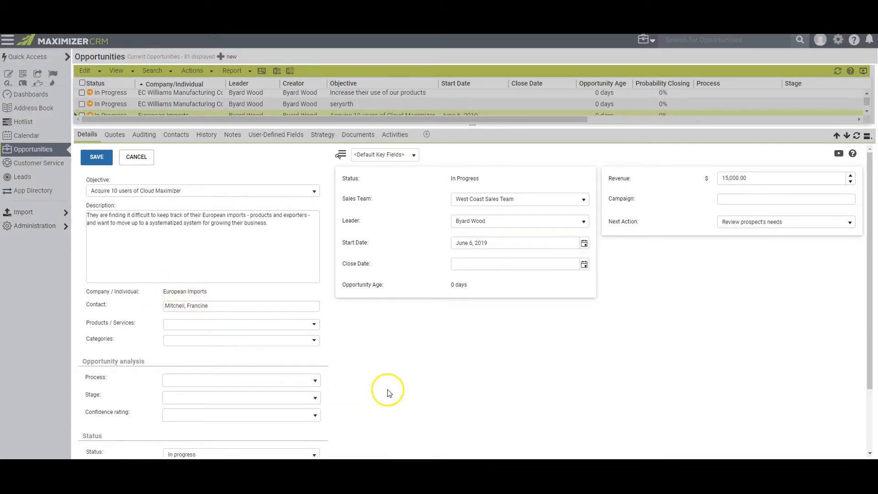
# Set the opportunity's sales process to Selling Process at the Needs Assessment stage.
pyautogui.scroll(-2, 387, 389)
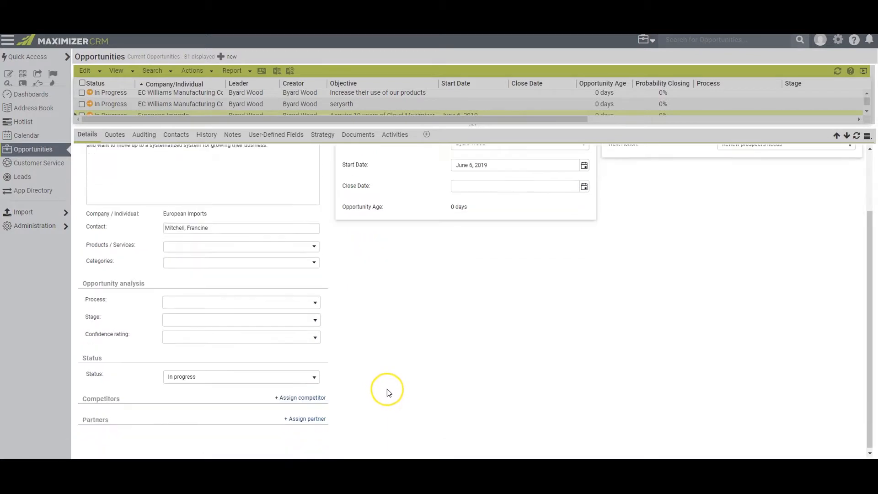
pyautogui.click(314, 300)
pyautogui.moveTo(313, 323); pyautogui.dragTo(313, 381)
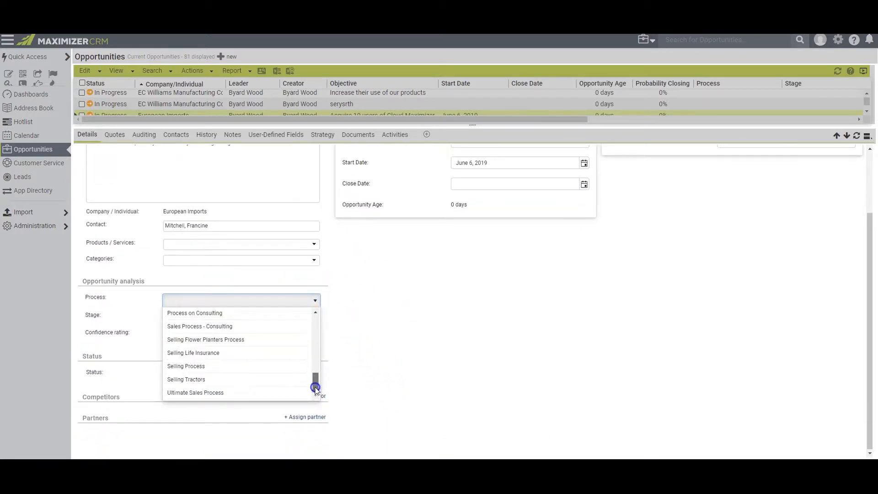
pyautogui.click(214, 367)
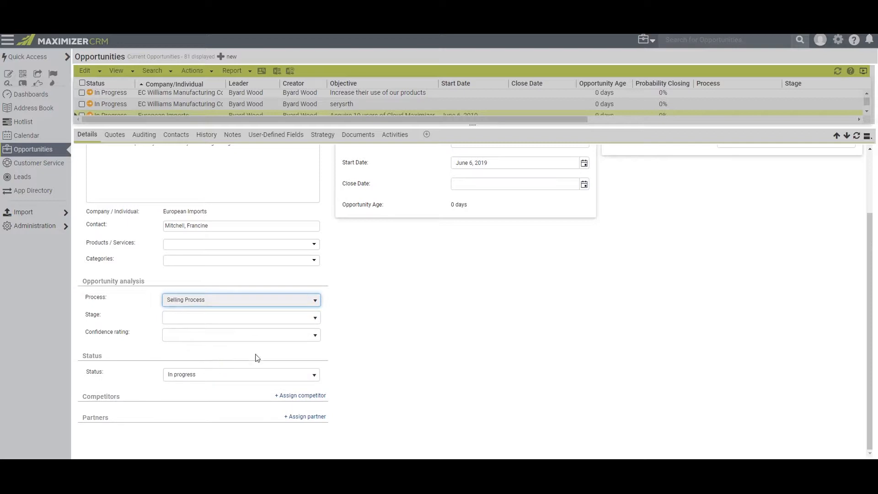
pyautogui.click(314, 317)
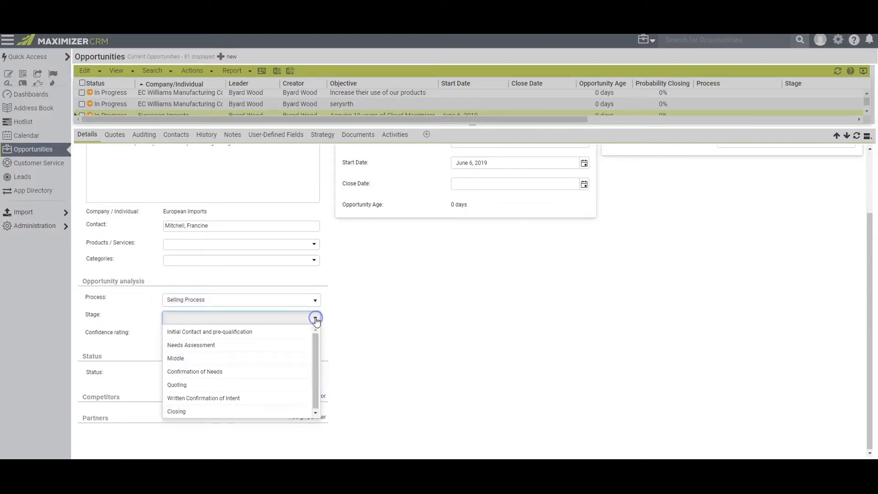
pyautogui.click(232, 350)
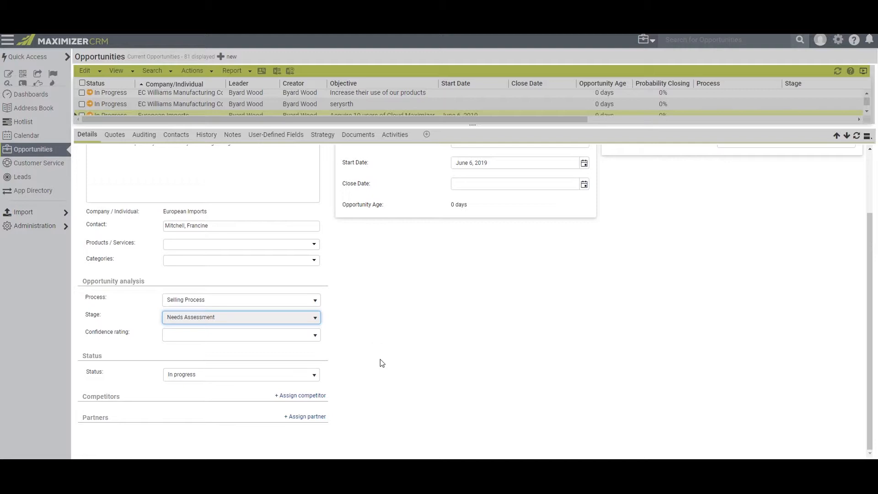
# Rate the opportunity Confident and leave its status at In progress.
pyautogui.click(315, 335)
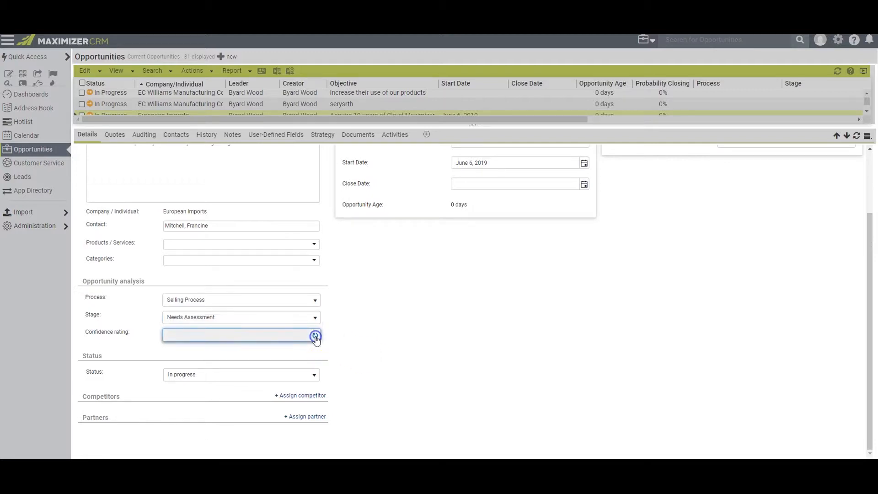
pyautogui.click(222, 389)
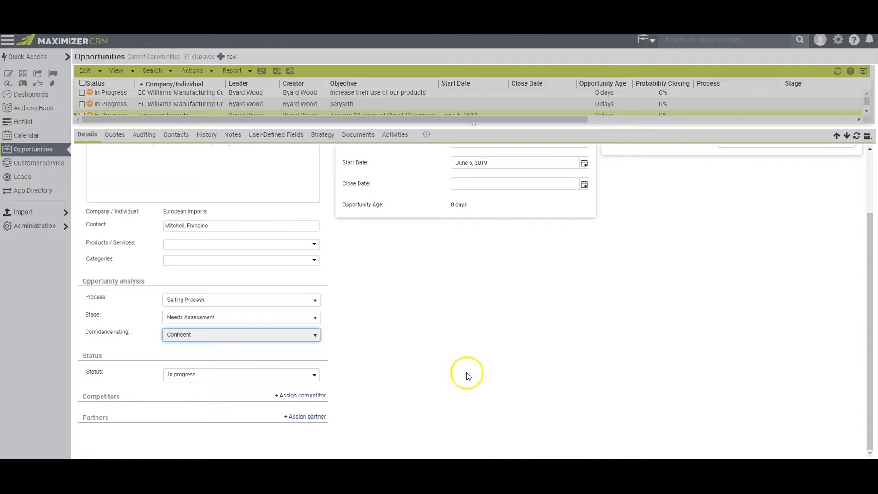
pyautogui.click(315, 377)
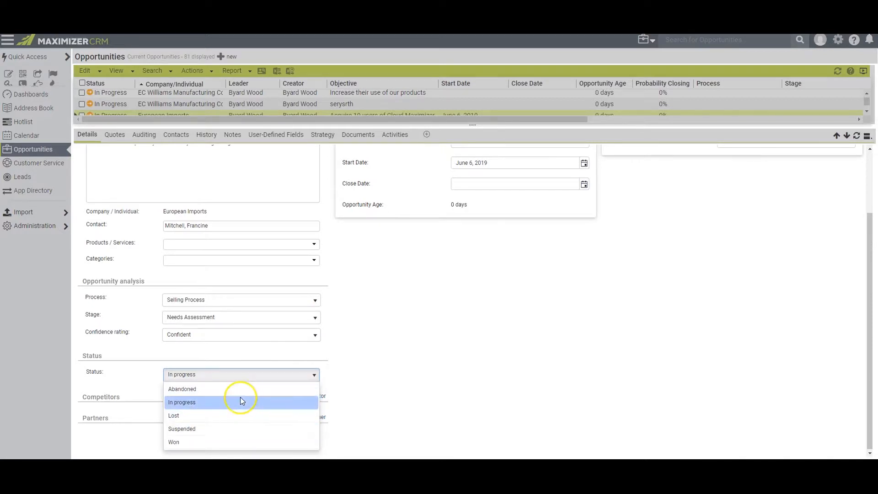
pyautogui.scroll(3, 626, 254)
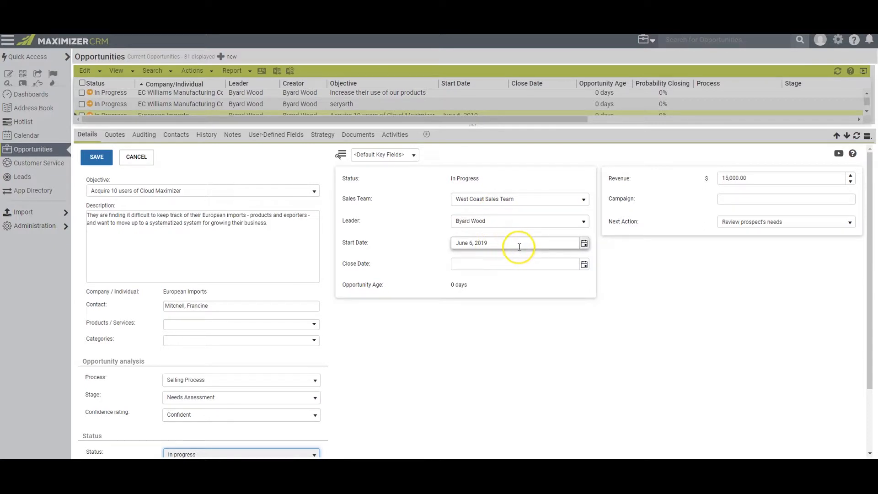
# Set the close date to June 20, 2019, keep Next Action as Review prospect's needs, and save.
pyautogui.click(585, 265)
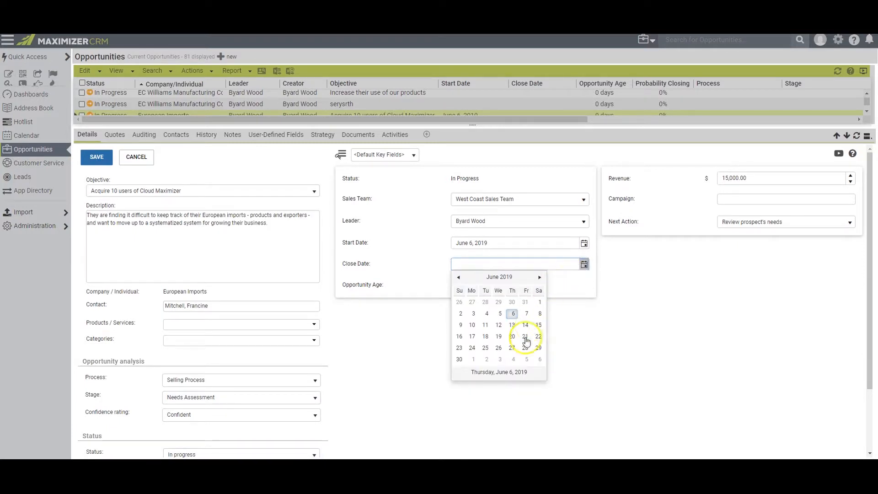
pyautogui.click(512, 337)
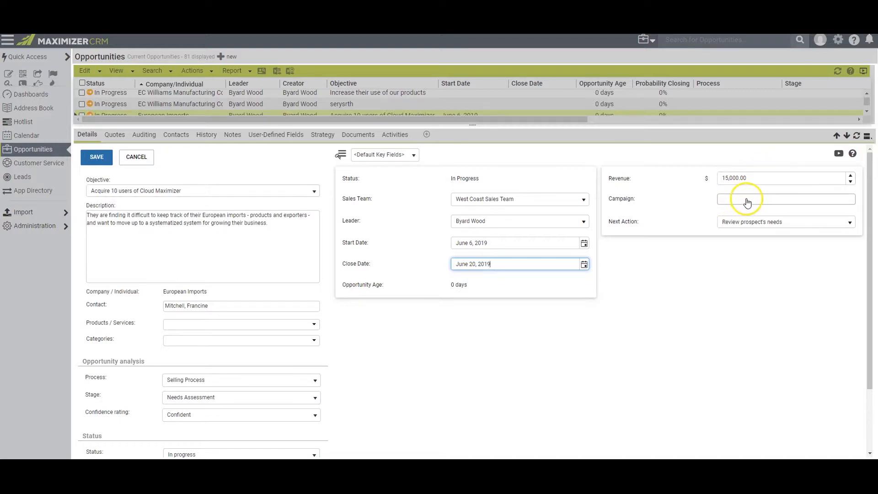
pyautogui.click(849, 224)
pyautogui.click(766, 276)
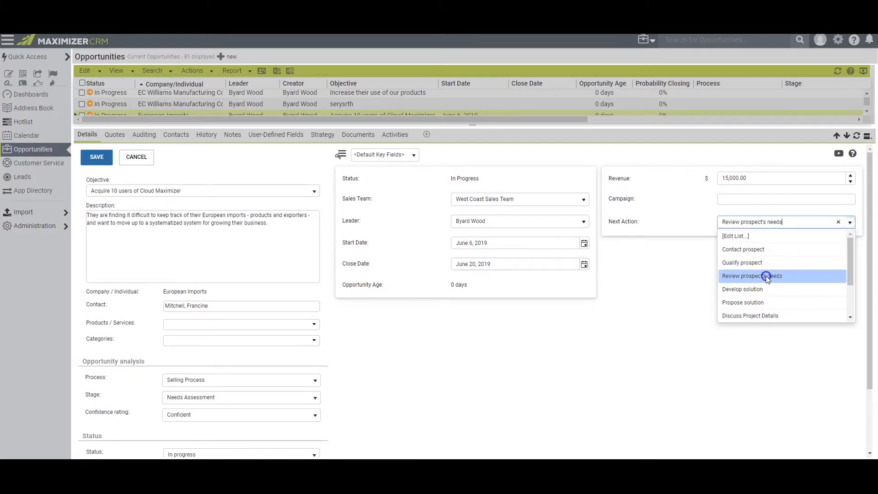
pyautogui.click(96, 157)
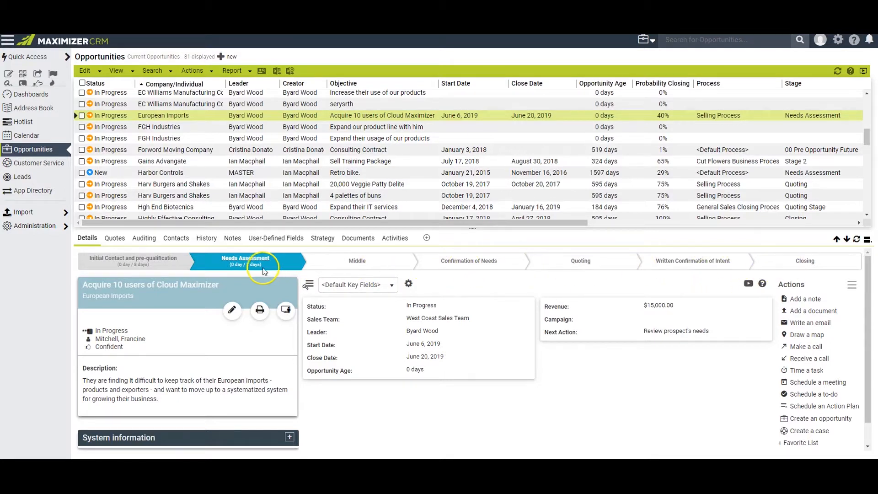
pyautogui.moveTo(283, 268)
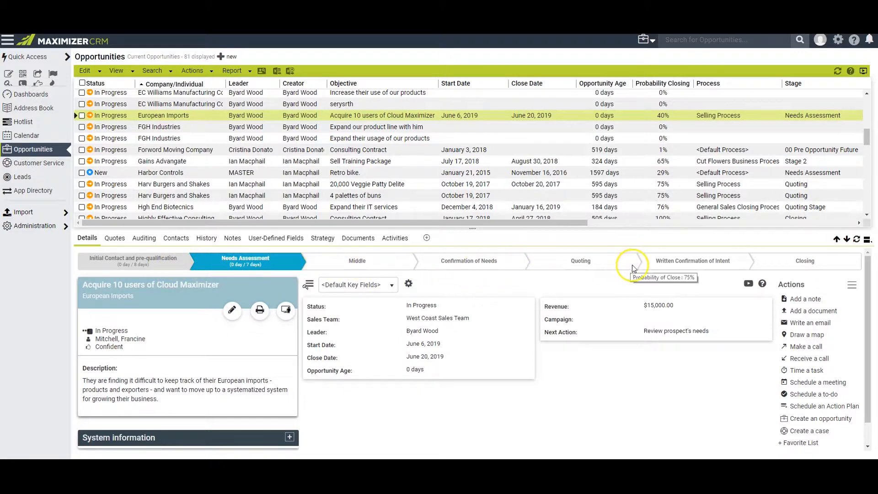
pyautogui.moveTo(826, 267)
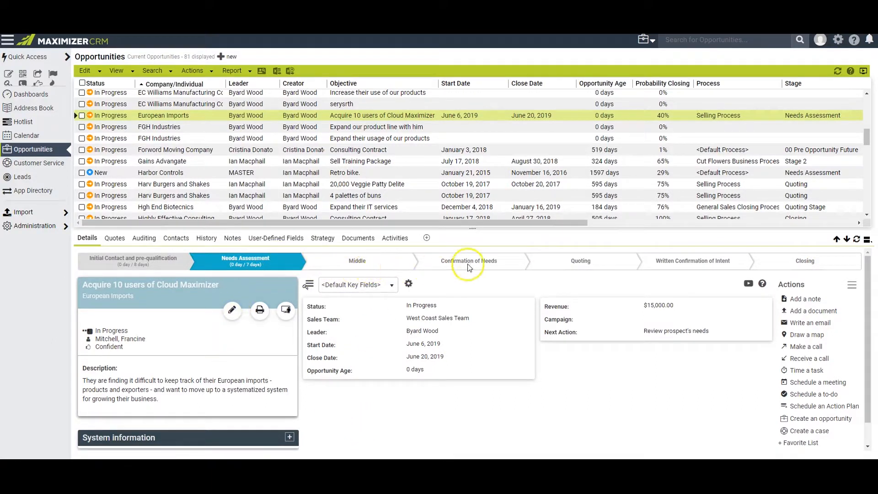
pyautogui.moveTo(472, 267)
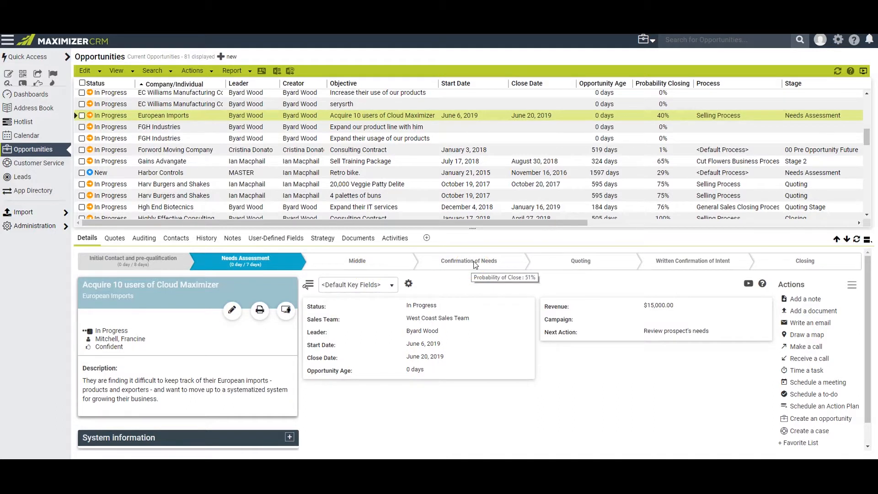
pyautogui.moveTo(578, 266)
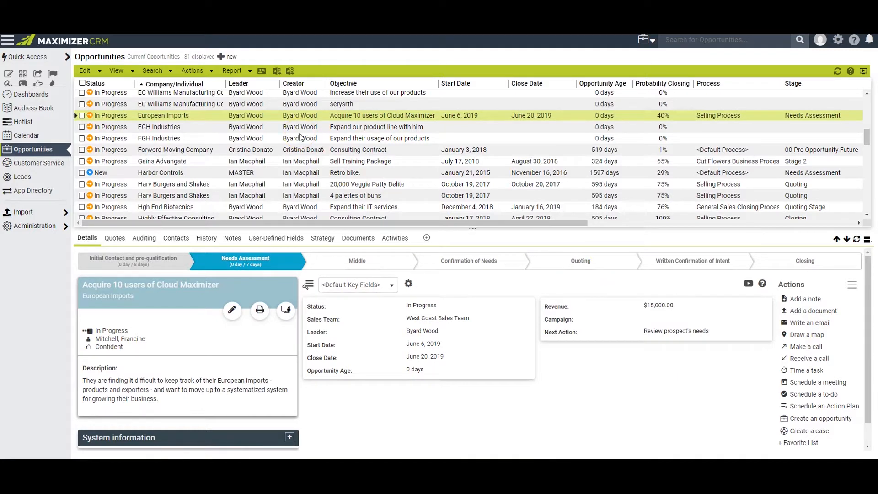
pyautogui.click(396, 240)
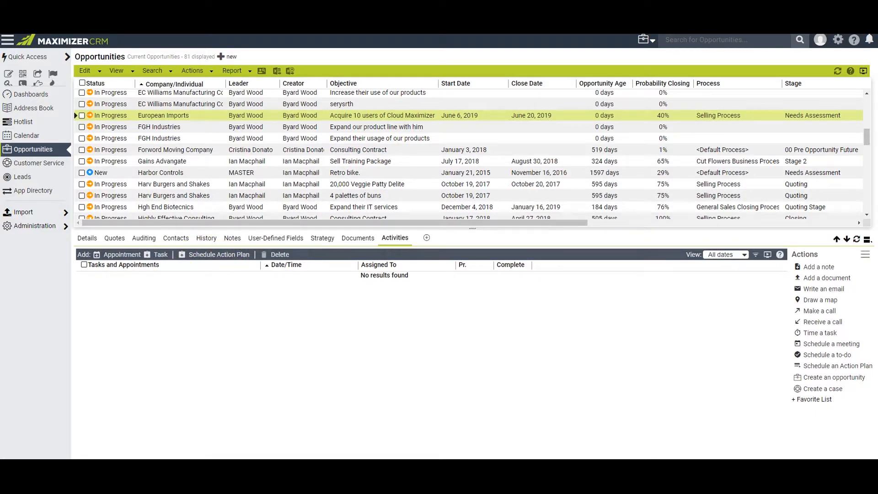
pyautogui.click(88, 239)
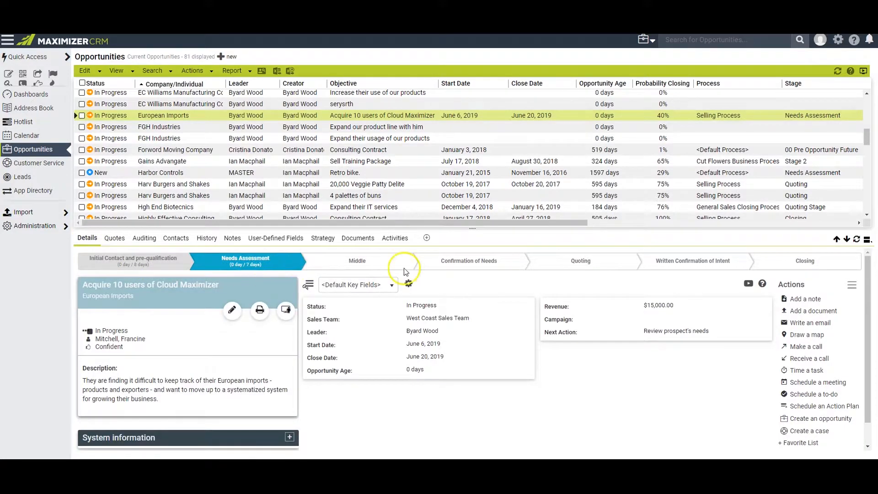
pyautogui.click(330, 259)
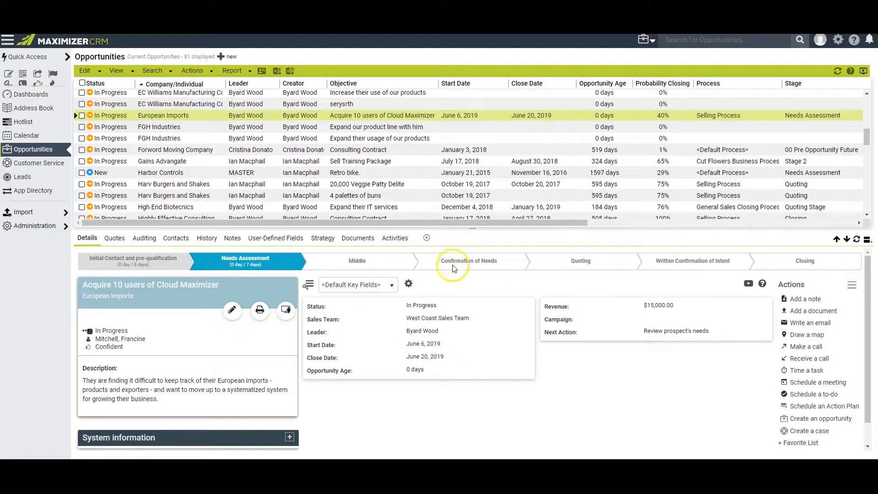
pyautogui.moveTo(460, 265)
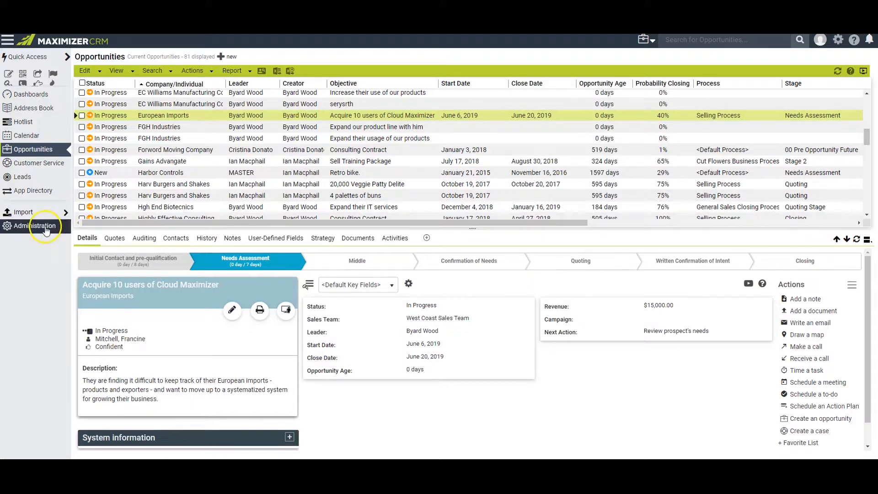
# In the Administration Action Plan Library, start a new template and add an Appointment activity.
pyautogui.click(46, 226)
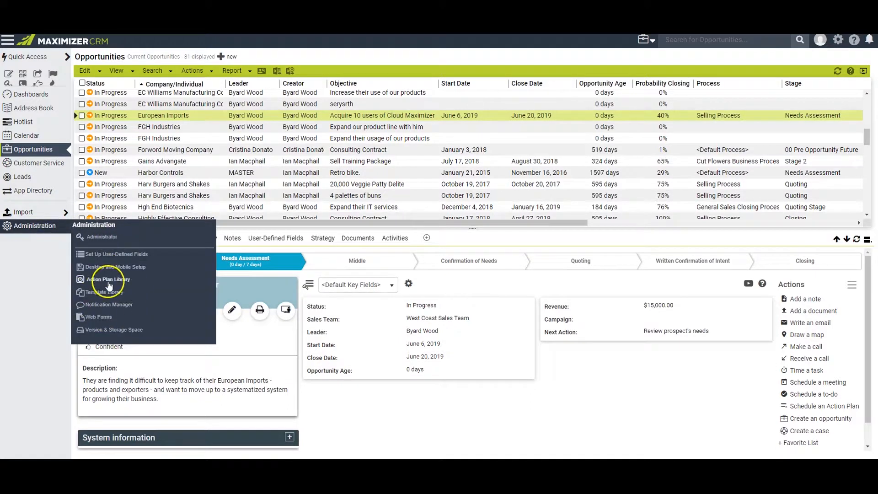
pyautogui.click(129, 278)
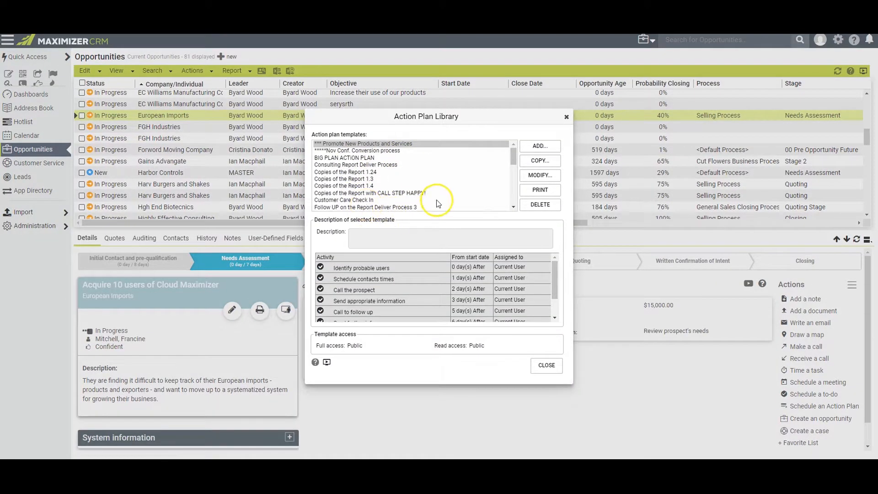
pyautogui.click(537, 148)
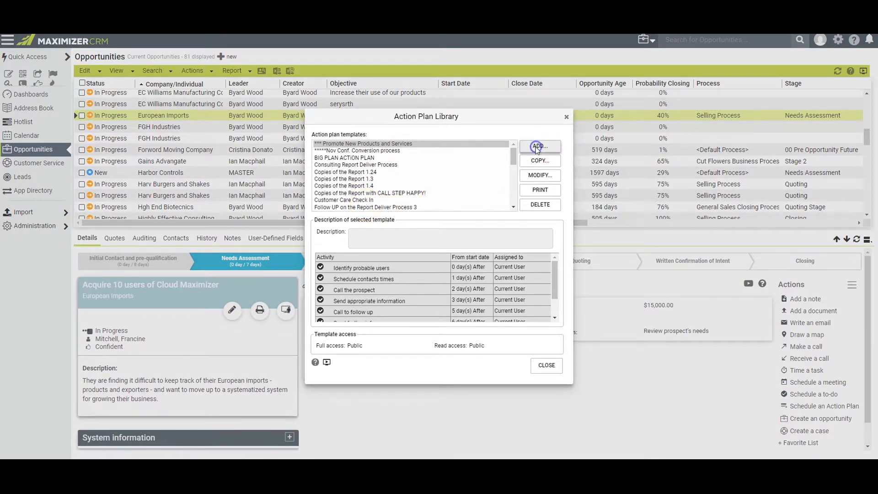
pyautogui.click(492, 197)
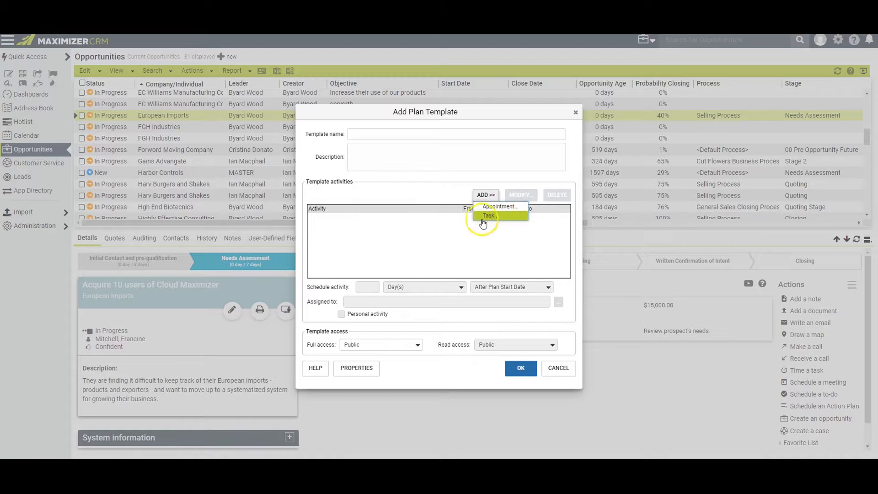
pyautogui.click(503, 209)
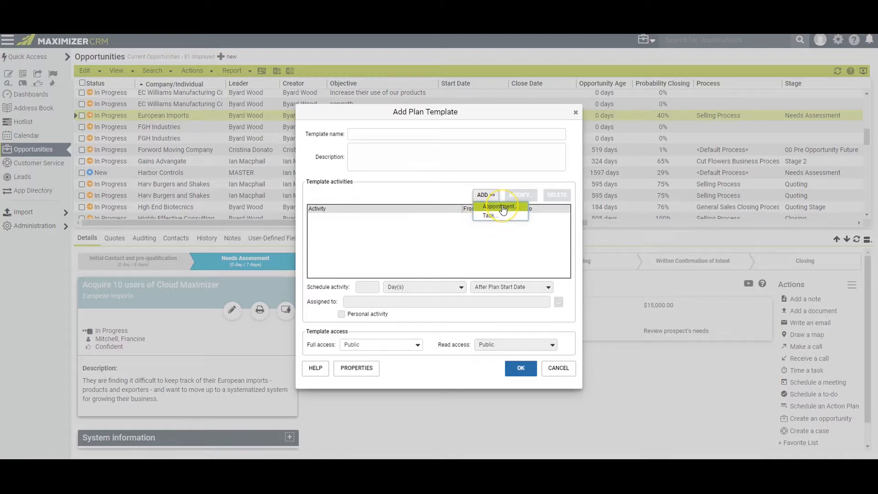
# Dismiss the activity choices, close the Action Plan Library, and bring up the report list.
pyautogui.click(502, 209)
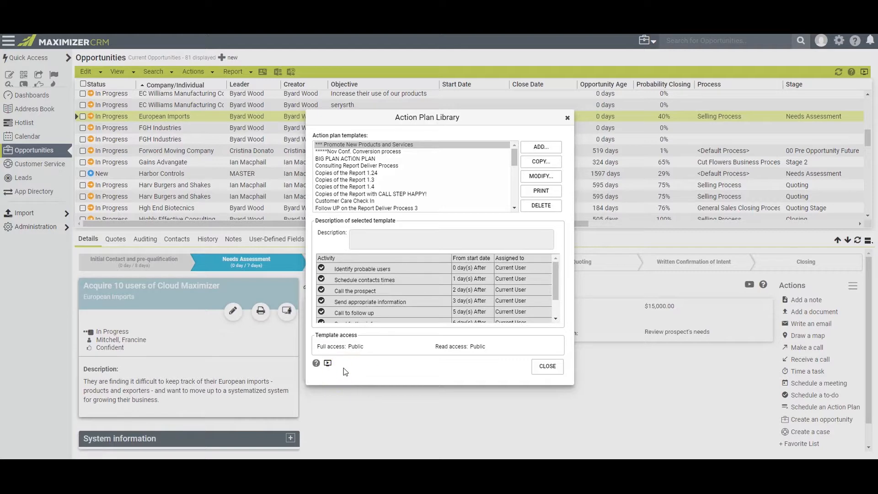
pyautogui.click(546, 366)
pyautogui.click(241, 74)
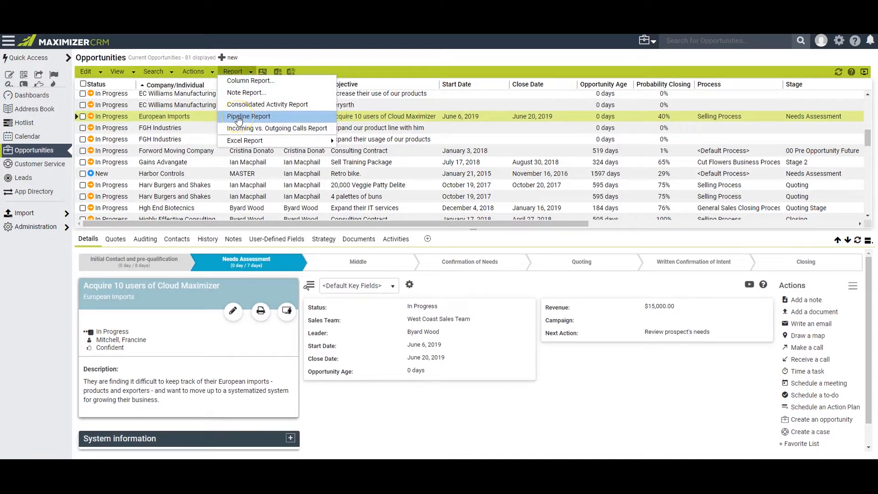
# Run the Pipeline Report for the Selling Process, keeping it grouped by Leader.
pyautogui.click(238, 117)
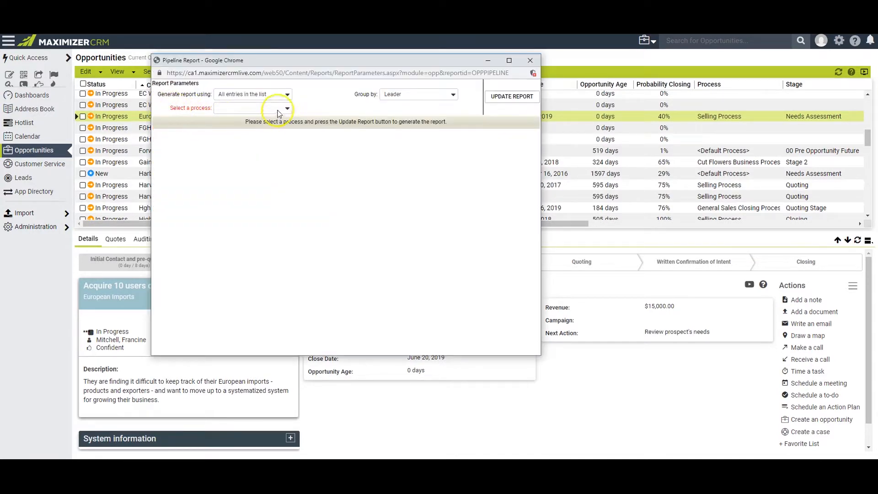
pyautogui.click(287, 108)
pyautogui.moveTo(302, 140); pyautogui.dragTo(302, 206)
pyautogui.click(254, 237)
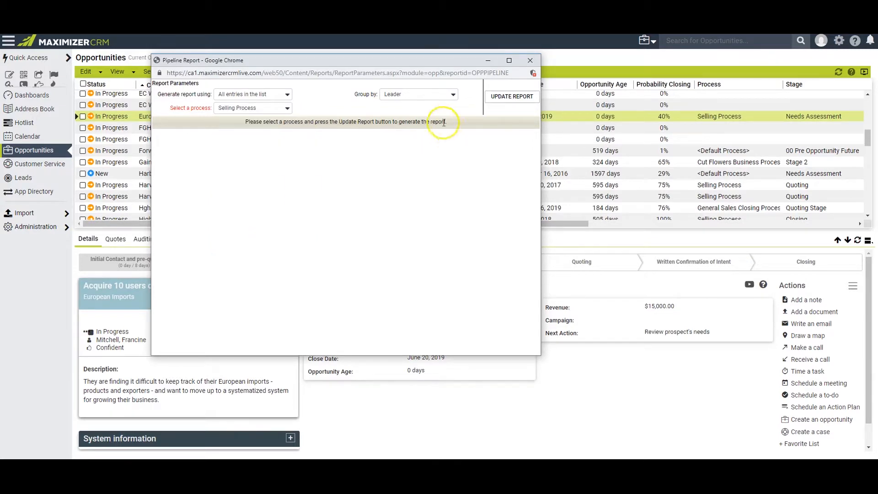
pyautogui.click(453, 96)
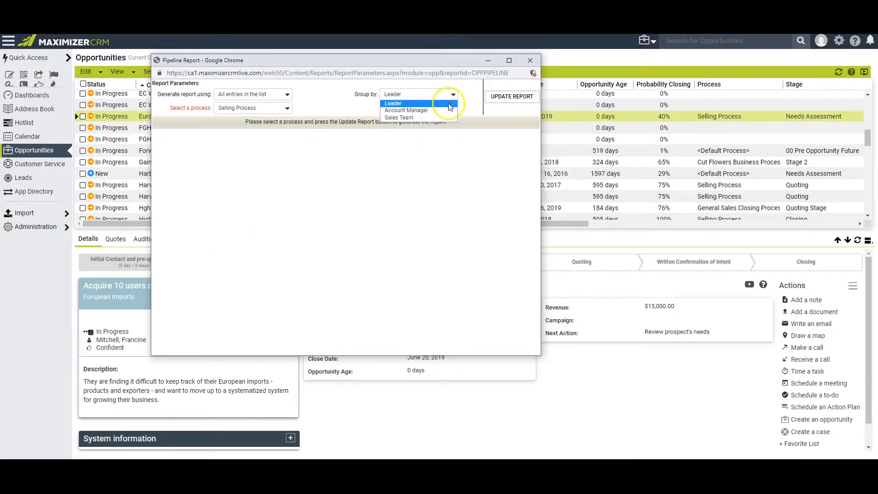
pyautogui.click(451, 95)
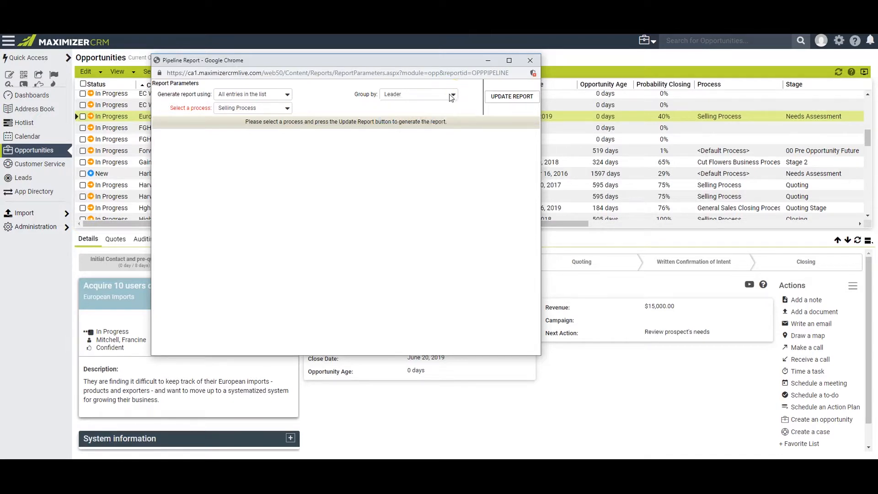
pyautogui.click(502, 99)
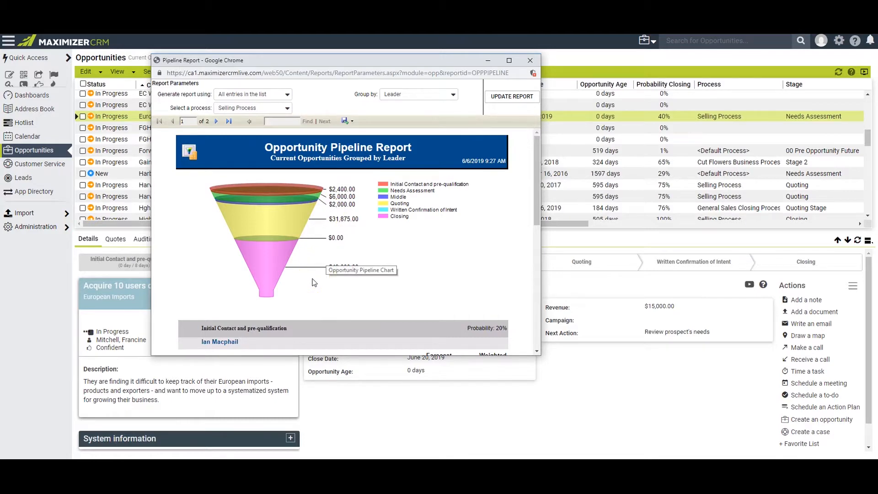
# Scroll through the pipeline report, review its Excel/PDF/Word export options, then close the report.
pyautogui.moveTo(536, 196); pyautogui.dragTo(536, 322)
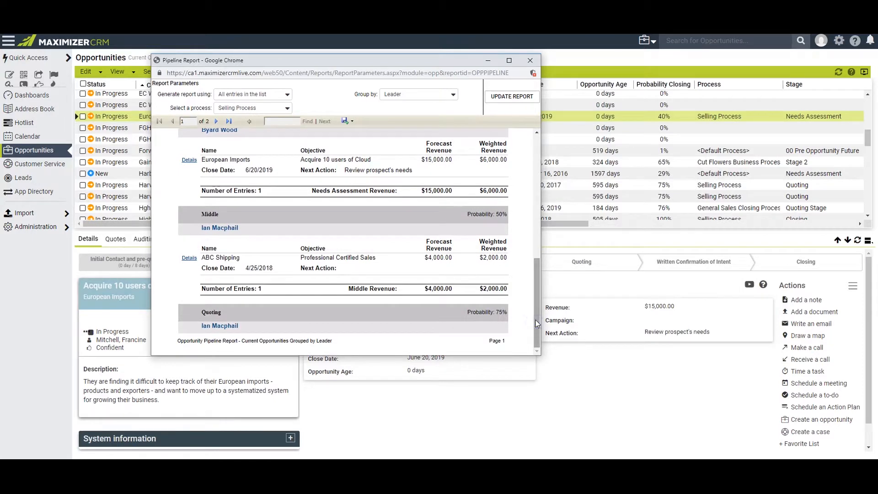
pyautogui.click(522, 314)
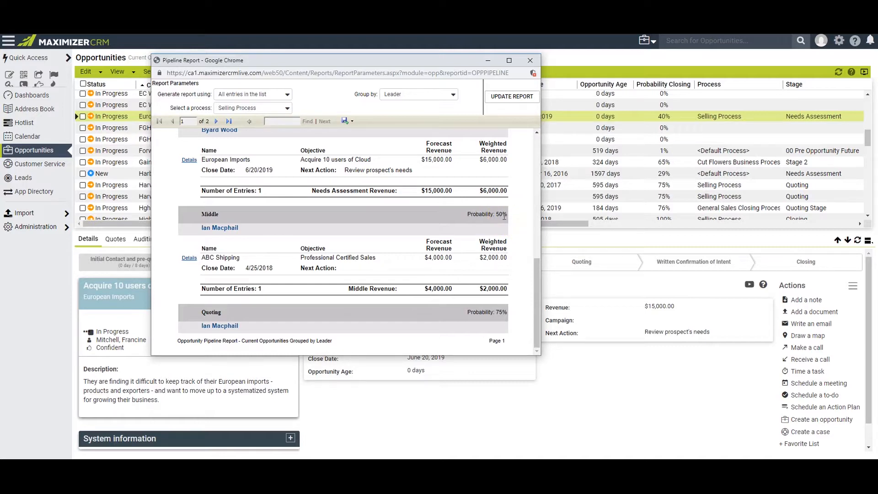
pyautogui.moveTo(536, 300); pyautogui.dragTo(542, 166)
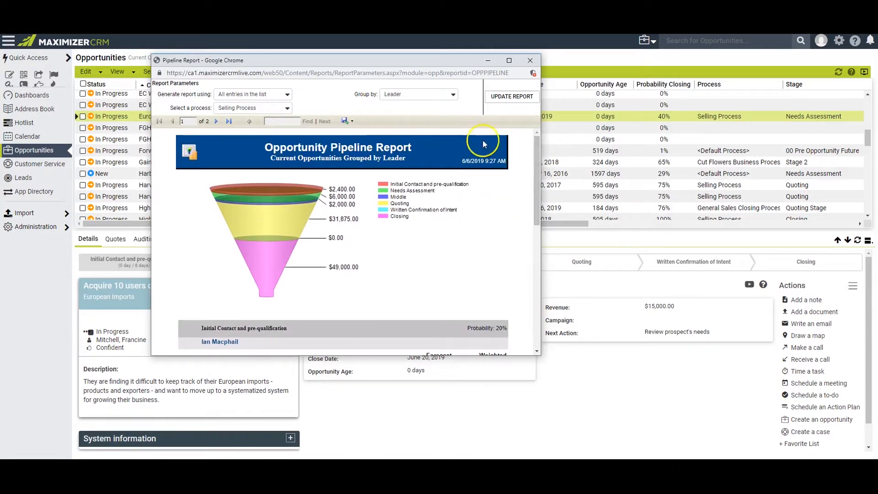
pyautogui.click(346, 121)
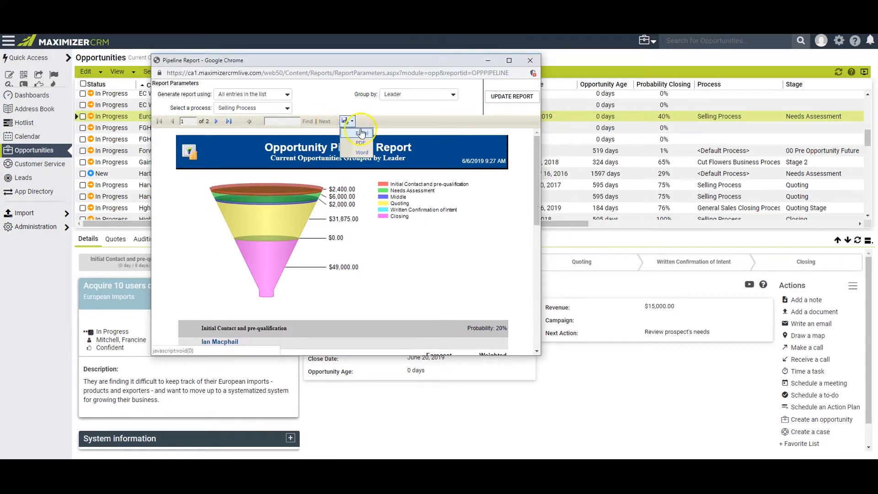
pyautogui.click(379, 122)
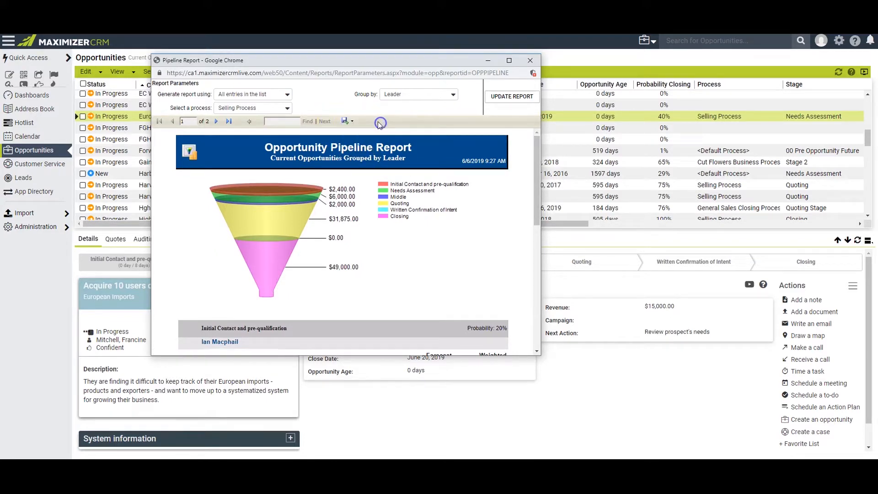
pyautogui.click(529, 60)
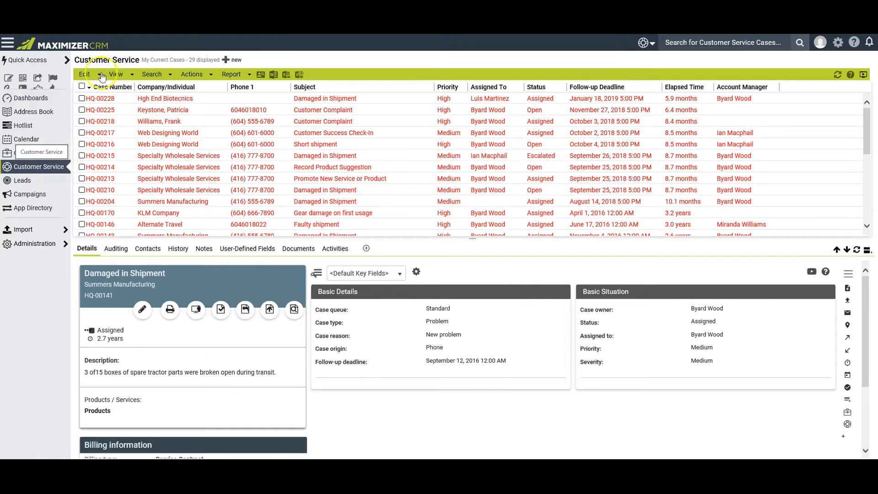
# Start a case via Edit > Create a case, cancel the blank form, and go to the Address Book.
pyautogui.click(85, 75)
pyautogui.click(93, 85)
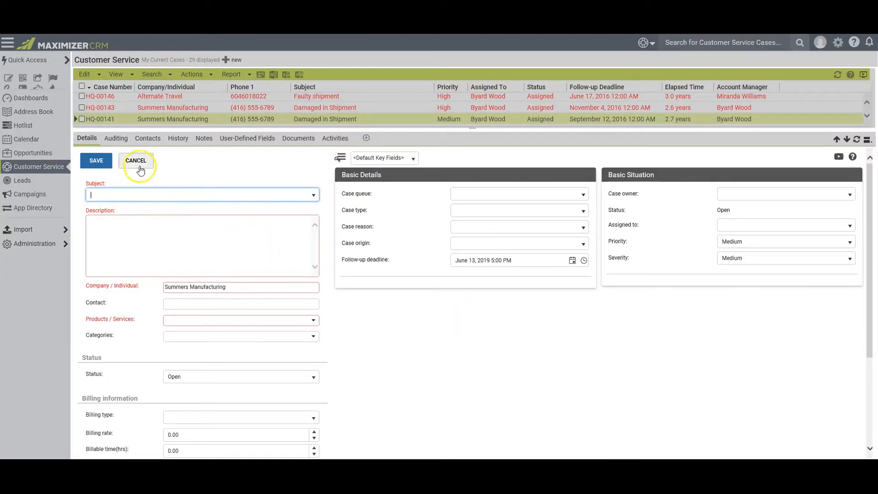
pyautogui.click(136, 161)
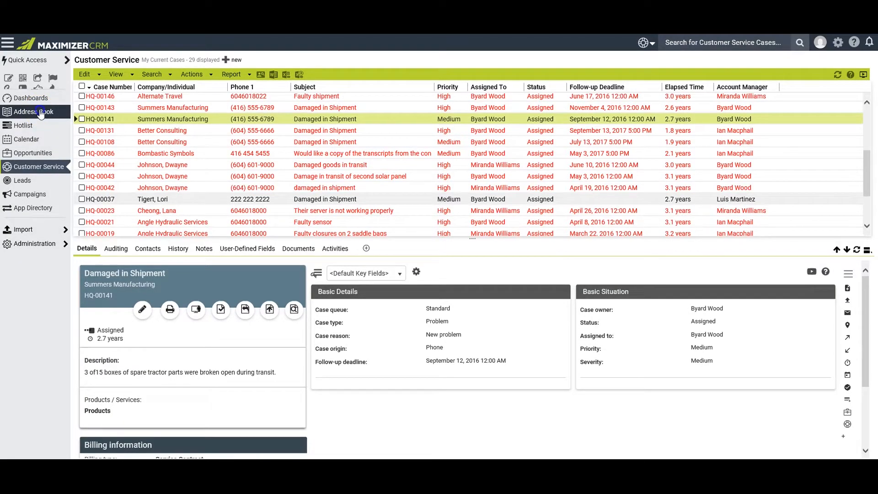
pyautogui.click(41, 112)
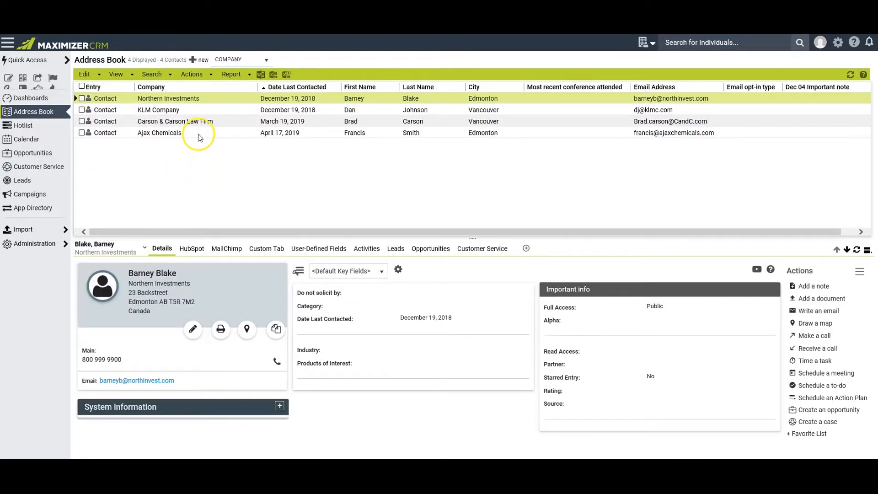
# Select the Ajax Chemicals contact and start a new case from its Customer Service tab.
pyautogui.click(200, 136)
pyautogui.click(469, 252)
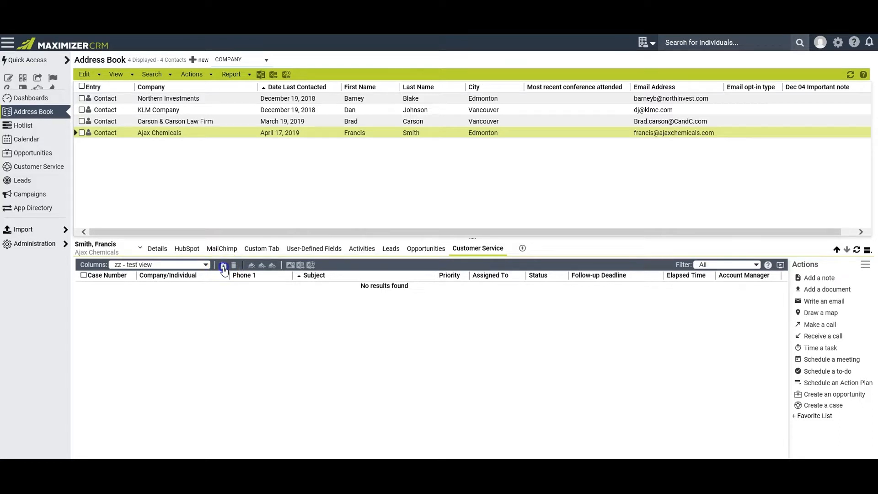
pyautogui.click(224, 265)
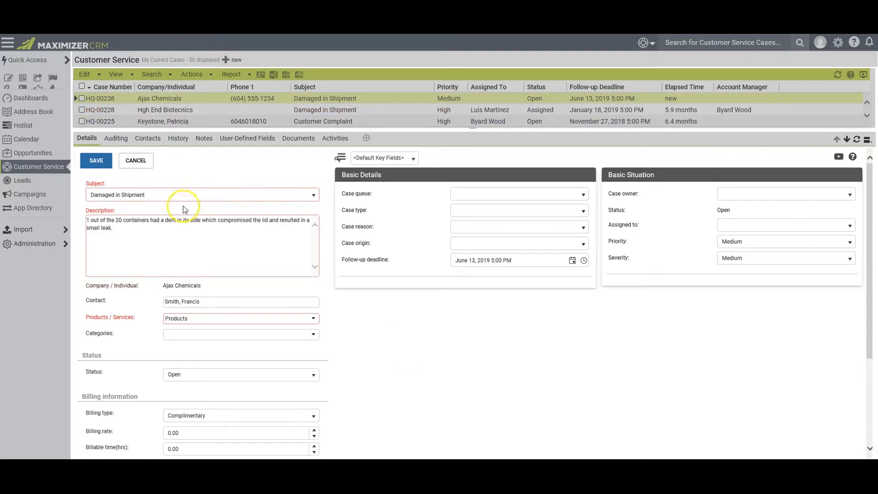
# Check the case subject list on the new case form, leaving the subject unchanged.
pyautogui.click(82, 198)
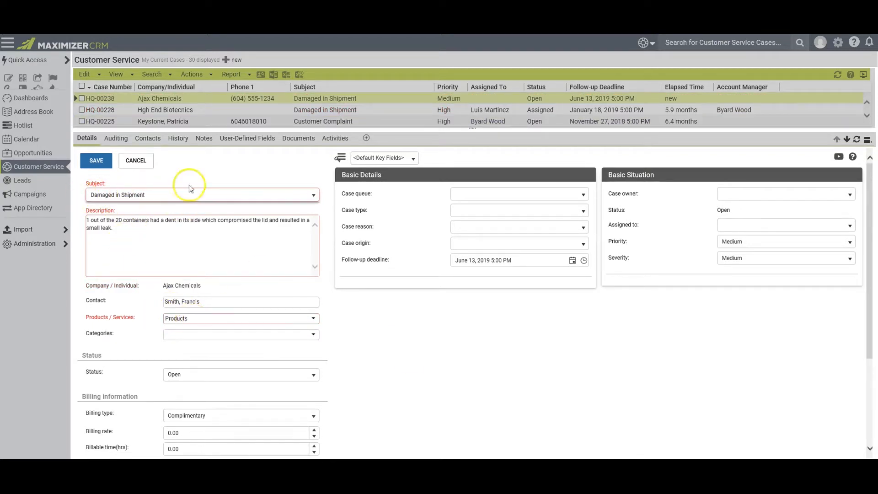
pyautogui.click(313, 196)
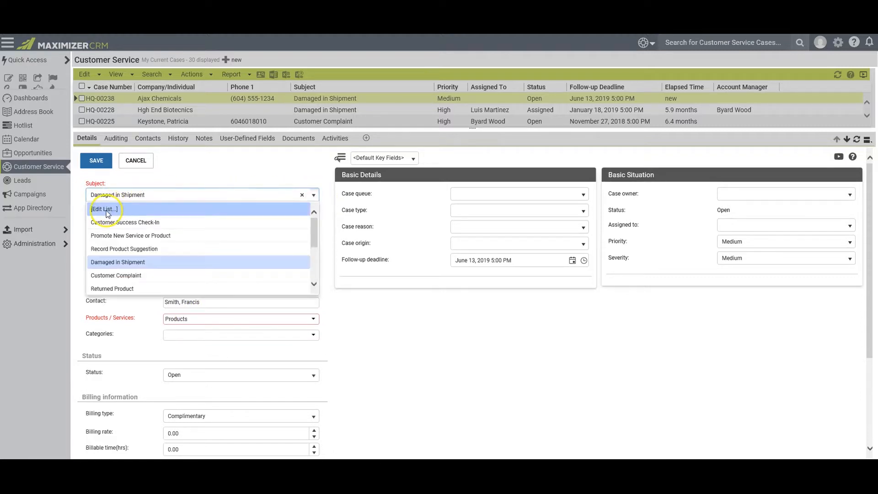
pyautogui.click(150, 194)
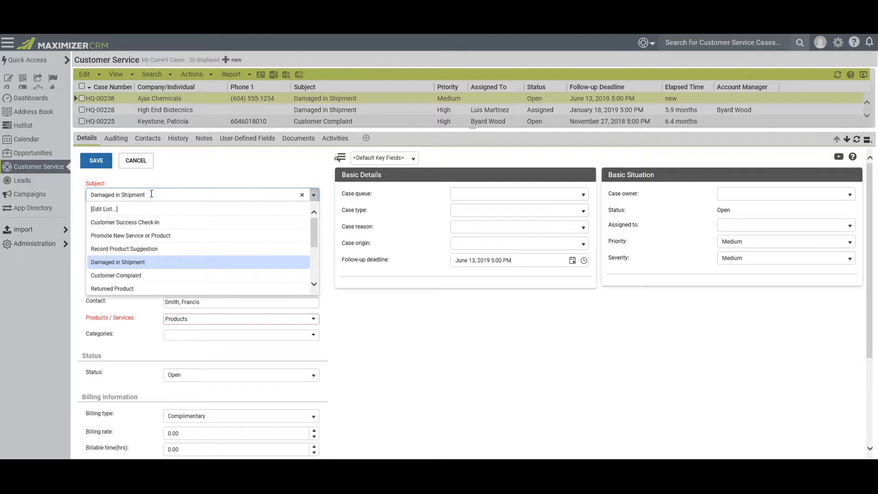
pyautogui.click(428, 372)
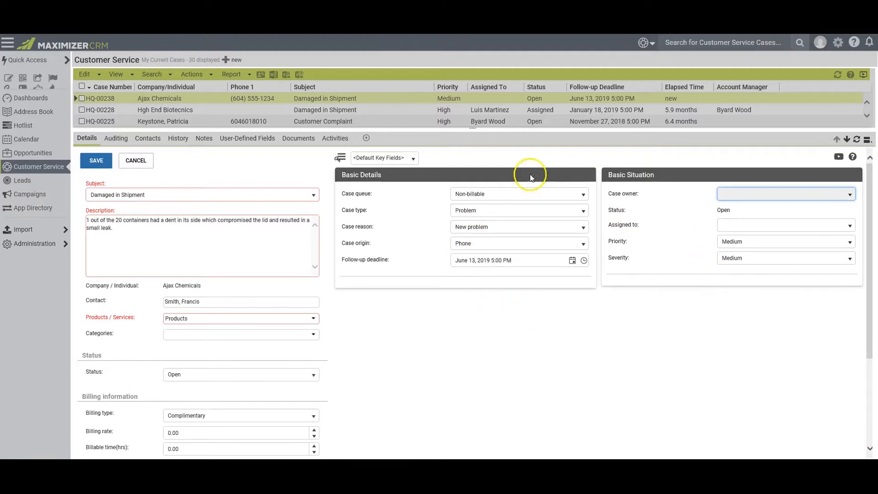
# Make one user both case owner and assignee, set priority to High, and save the case.
pyautogui.click(850, 195)
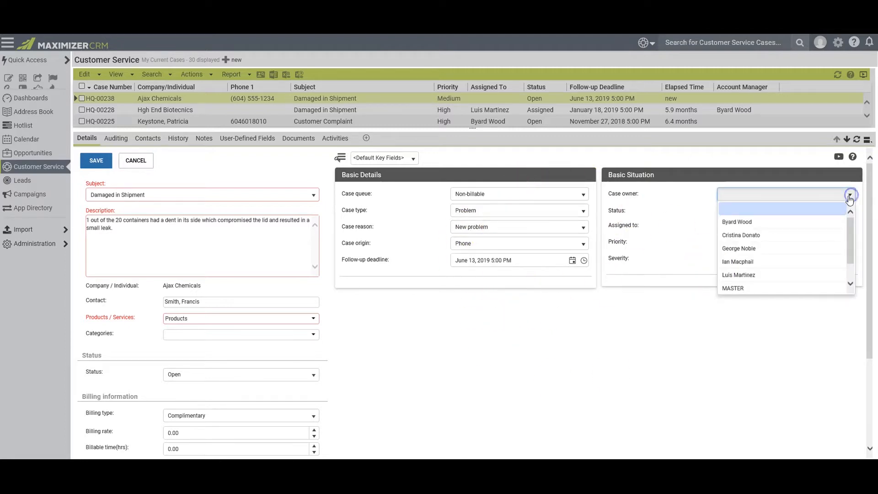
pyautogui.click(752, 223)
pyautogui.click(849, 226)
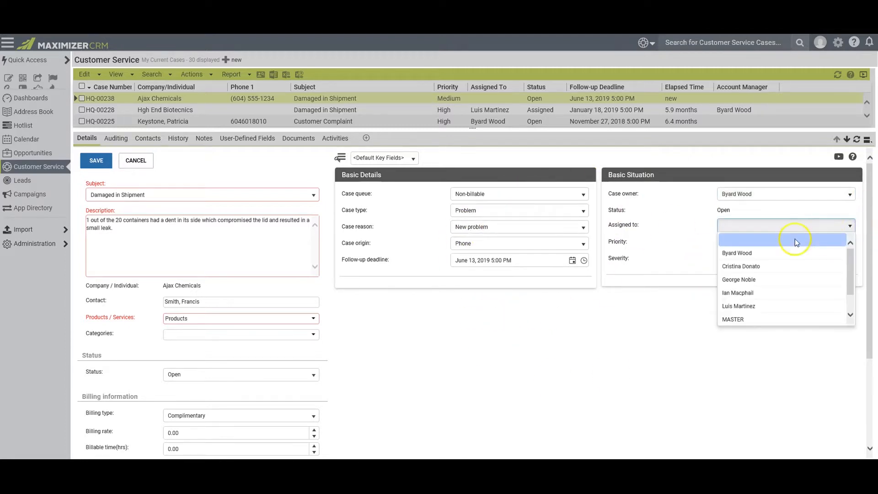
pyautogui.click(740, 253)
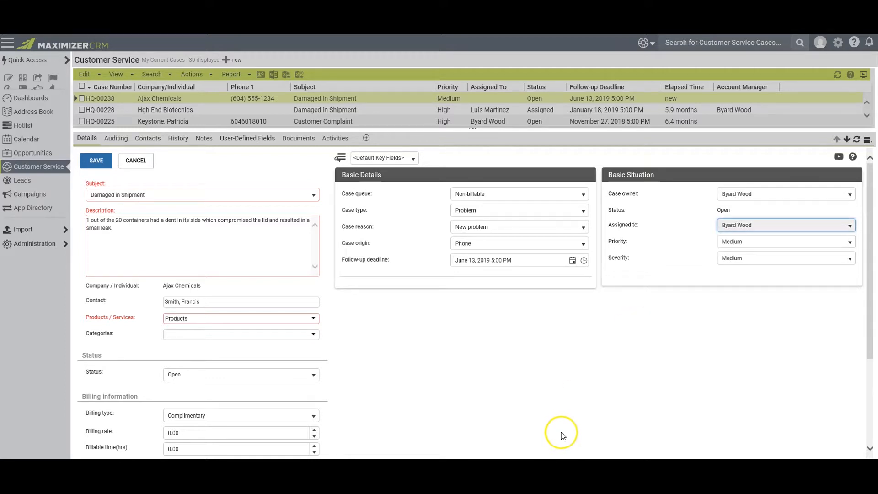
pyautogui.click(850, 244)
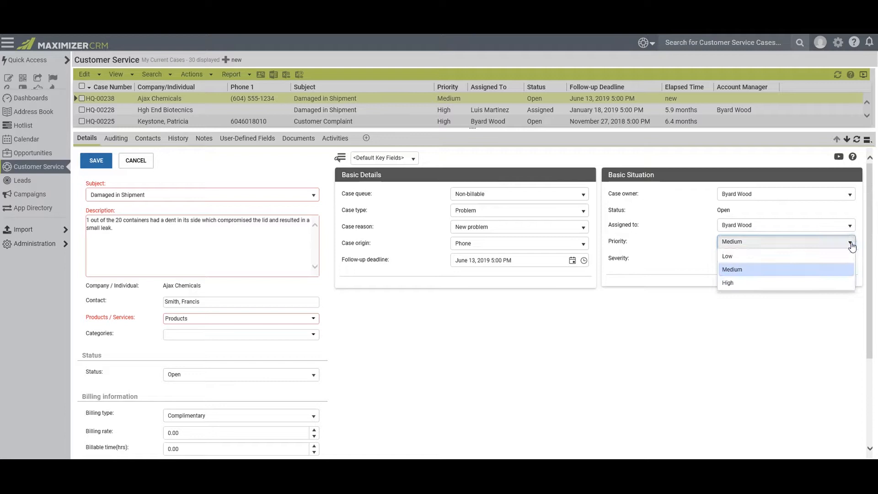
pyautogui.click(770, 284)
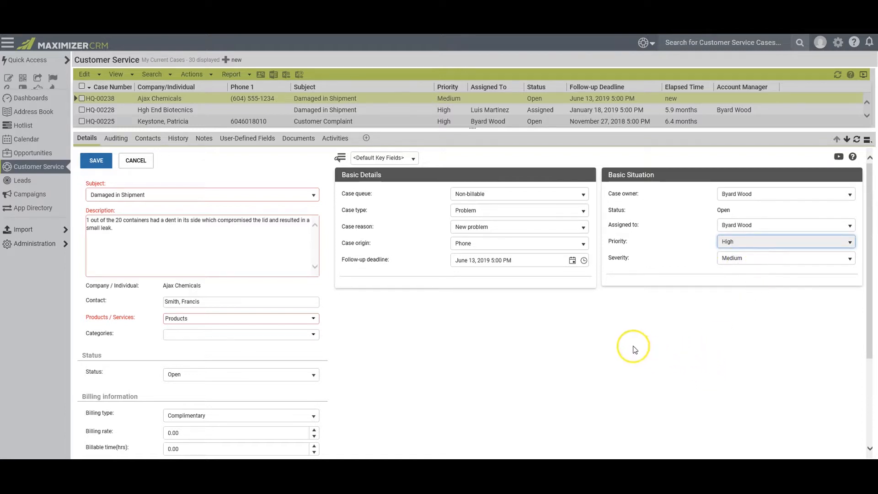
pyautogui.click(96, 161)
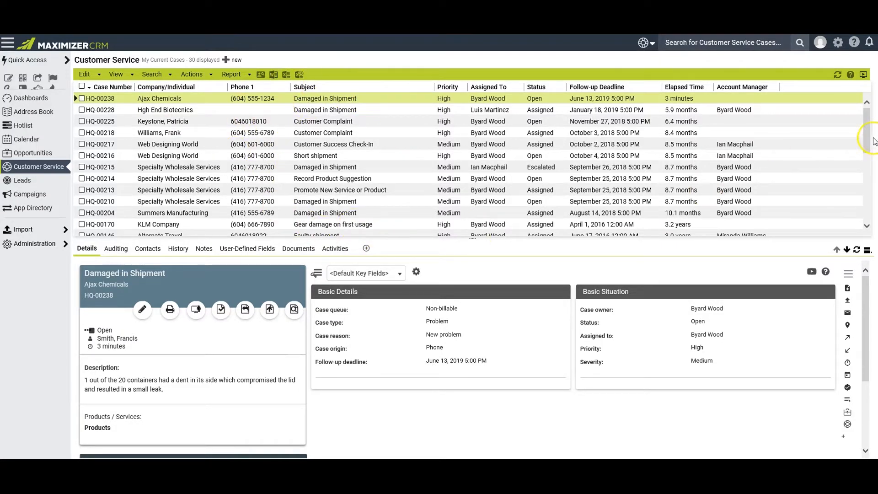
# Scroll the case list and open the new case's Ajax Chemicals contact in the Address Book.
pyautogui.scroll(-1, 871, 185)
pyautogui.scroll(-3, 864, 221)
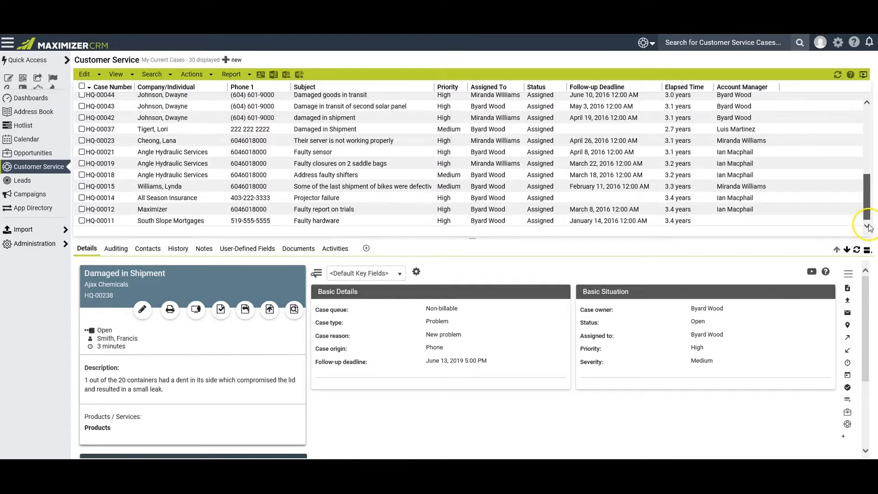
pyautogui.moveTo(871, 186); pyautogui.dragTo(872, 118)
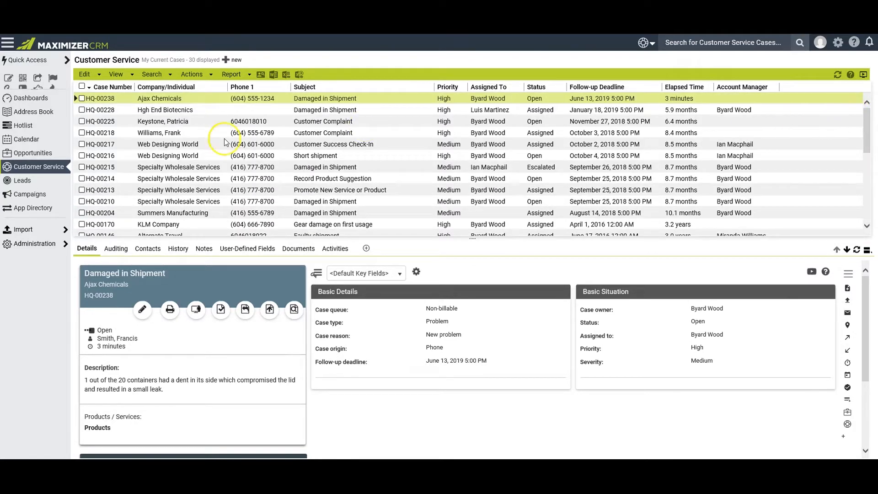
pyautogui.click(261, 75)
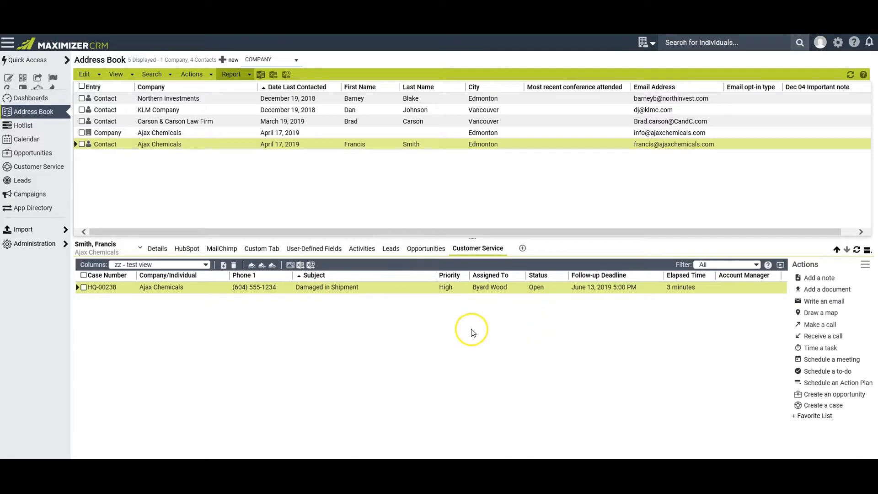
# Sort the cases by subject, pick a Summers Manufacturing damaged-shipment case, and select that company in the Address Book.
pyautogui.click(43, 168)
pyautogui.click(329, 86)
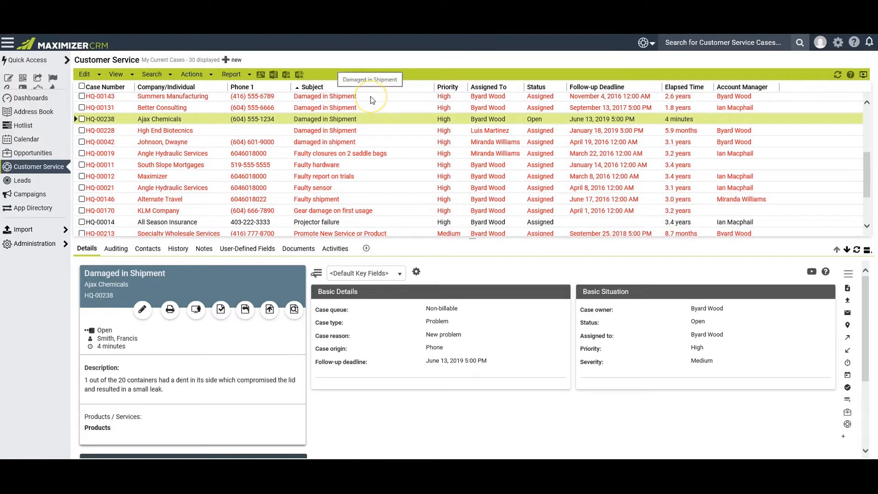
pyautogui.click(372, 101)
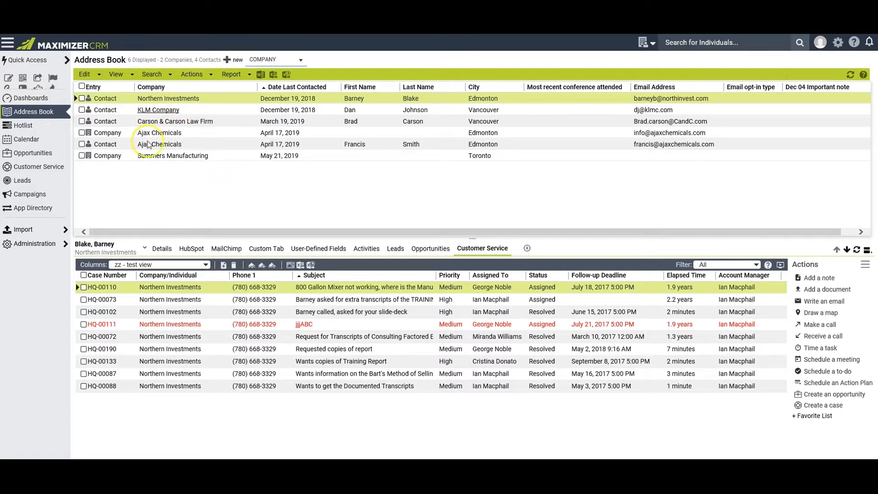
pyautogui.click(227, 158)
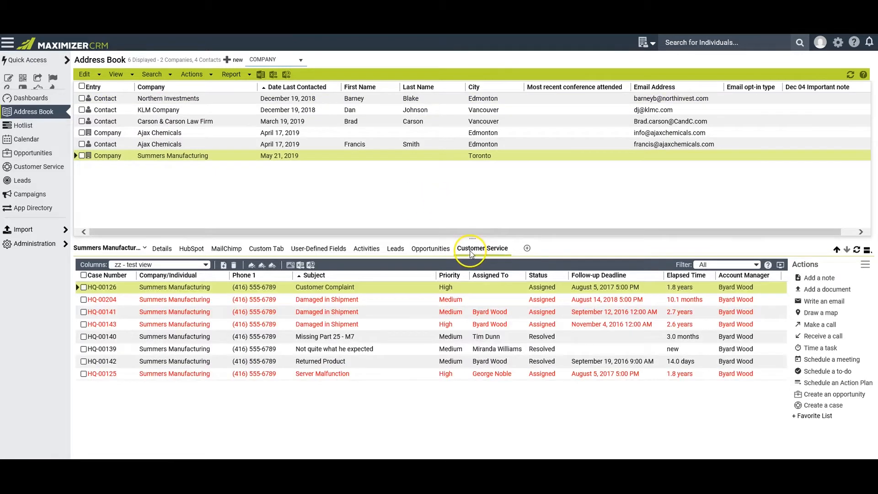
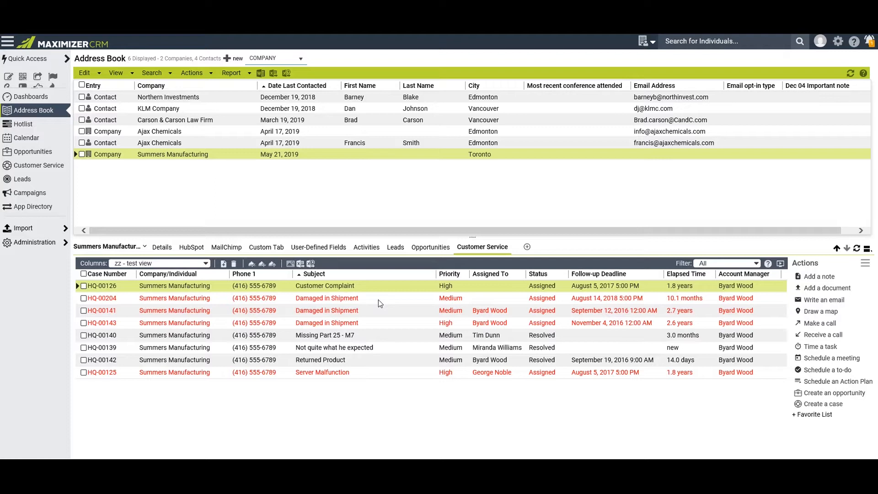
# Open Summers Manufacturing's Customer Complaint case, cancel an edit, and view its empty Activities tab.
pyautogui.click(321, 186)
pyautogui.click(305, 288)
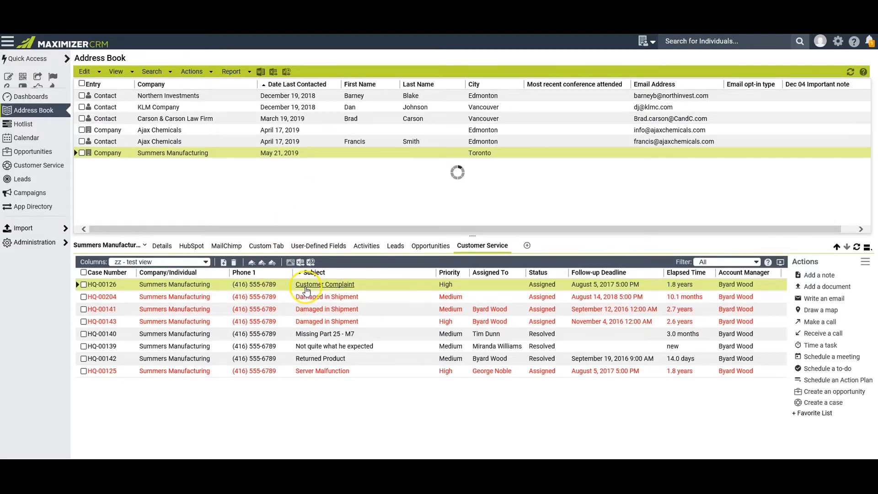
pyautogui.click(49, 168)
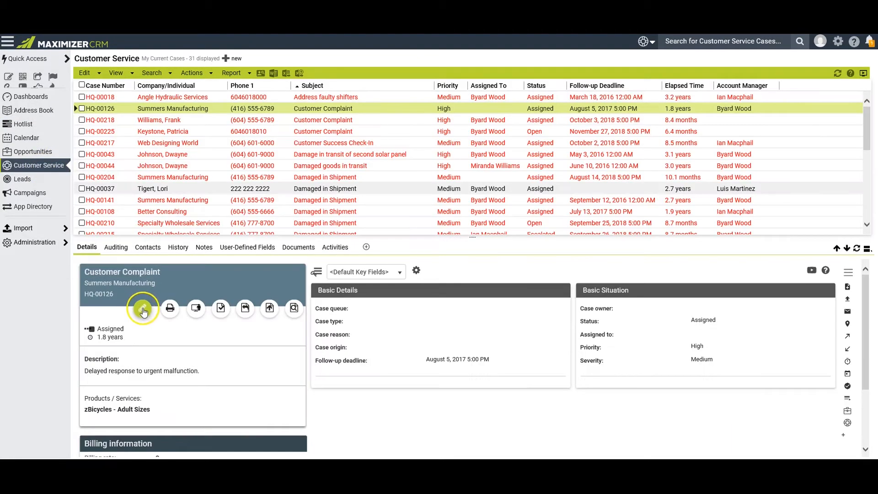
pyautogui.click(187, 378)
pyautogui.click(103, 220)
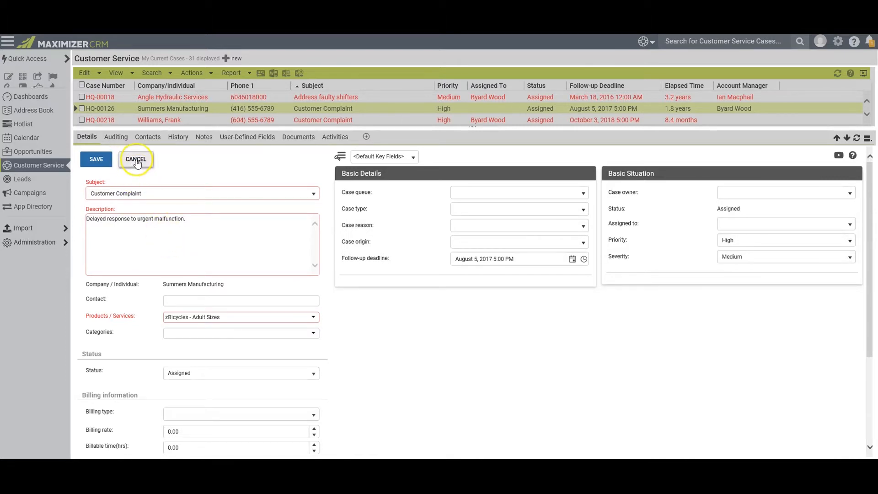
pyautogui.click(136, 158)
pyautogui.click(335, 249)
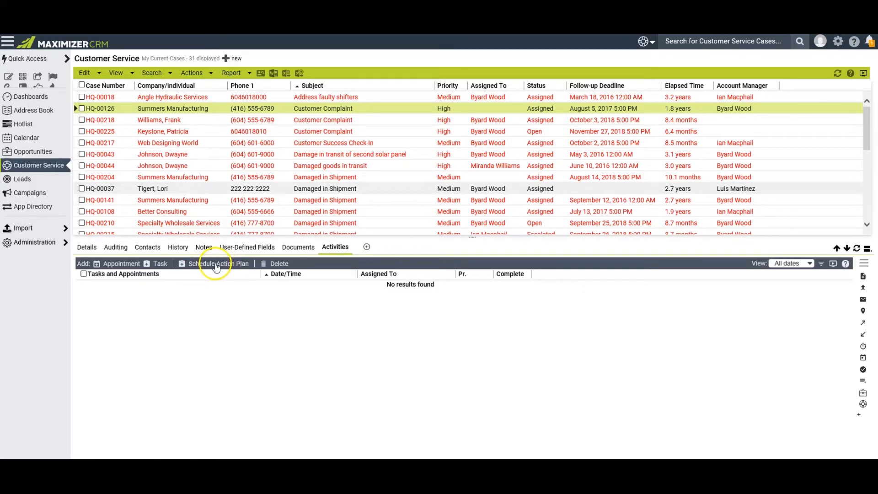
# Apply the Customer Care Check In plan template to the case, adding four check-in activities.
pyautogui.click(215, 266)
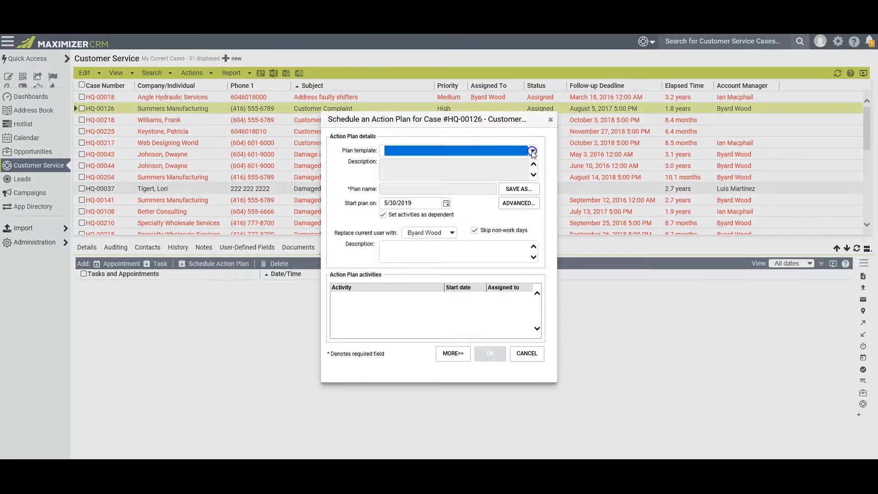
pyautogui.click(530, 151)
pyautogui.click(454, 214)
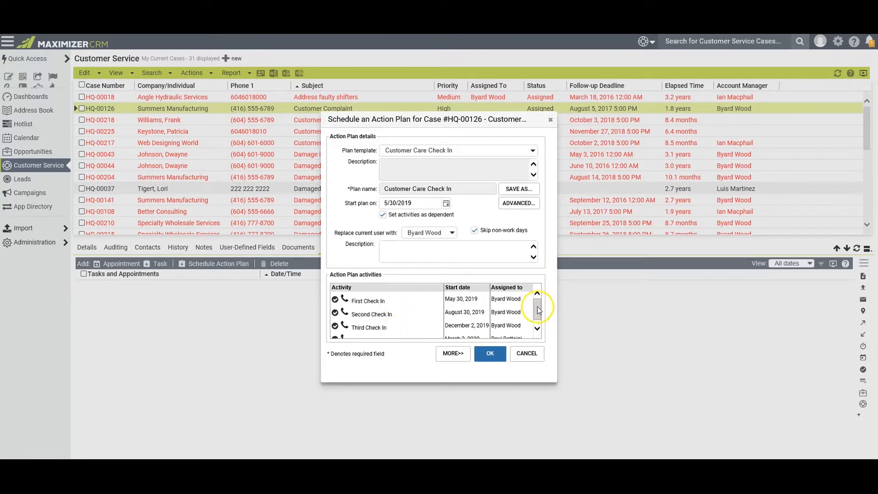
pyautogui.click(533, 331)
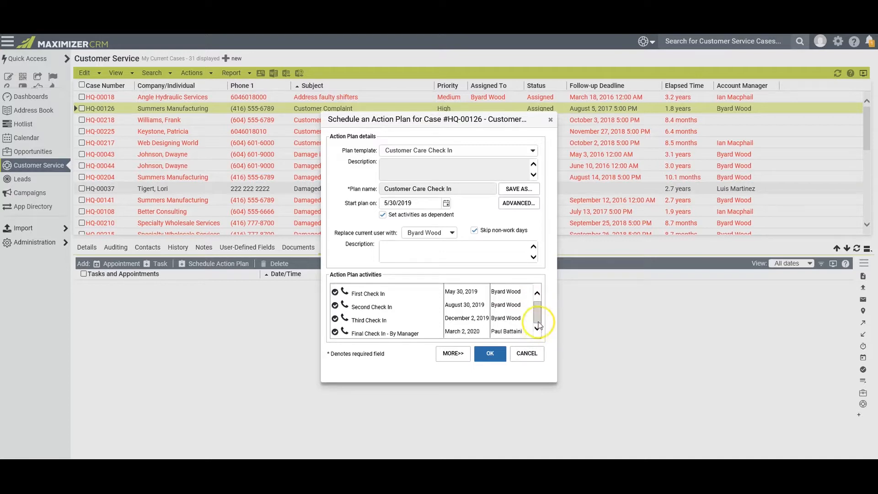
pyautogui.click(534, 295)
pyautogui.click(489, 353)
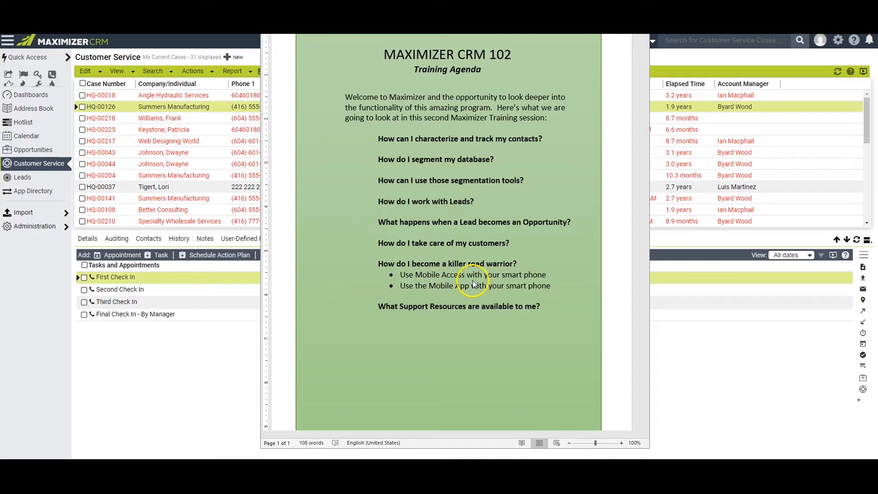
# Log in to the mobile access site from Administration > Desktop and Mobile Setup.
pyautogui.moveTo(44, 227)
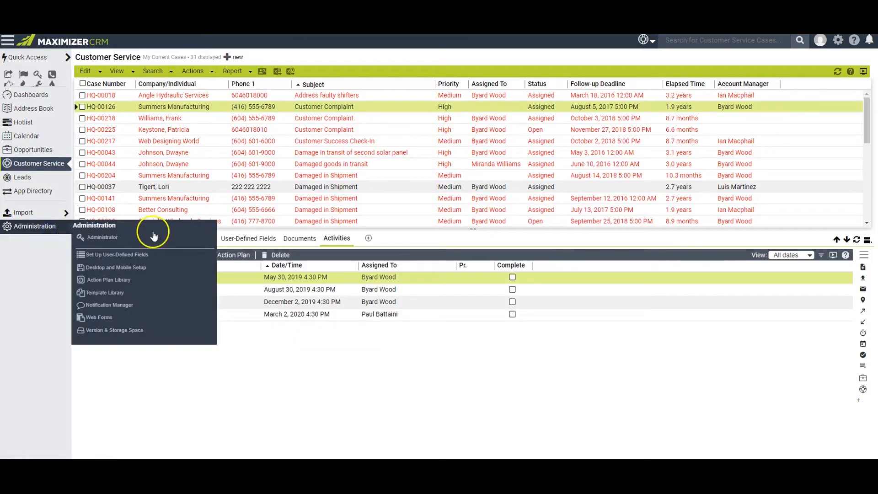
pyautogui.click(116, 268)
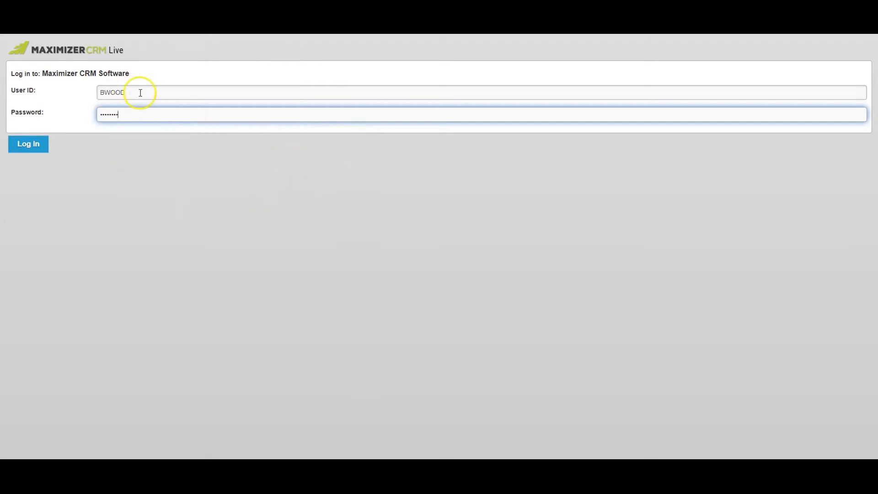
pyautogui.click(29, 146)
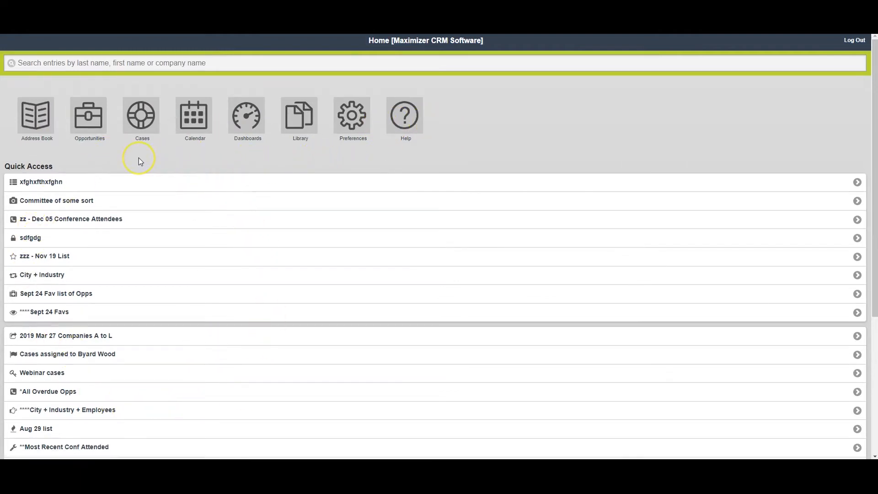
pyautogui.click(87, 118)
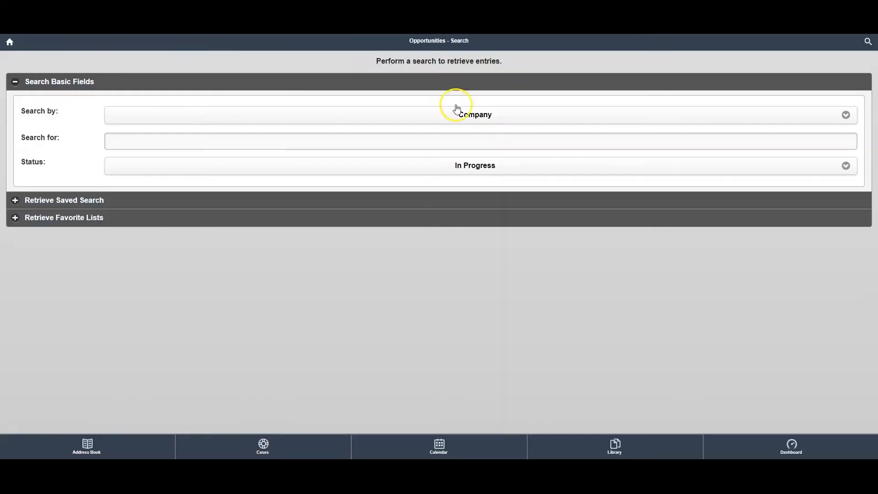
pyautogui.click(10, 42)
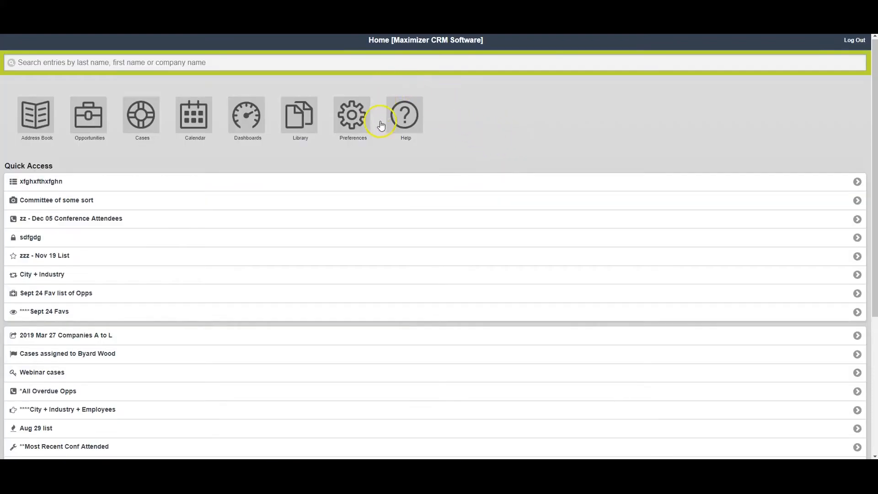
pyautogui.click(403, 115)
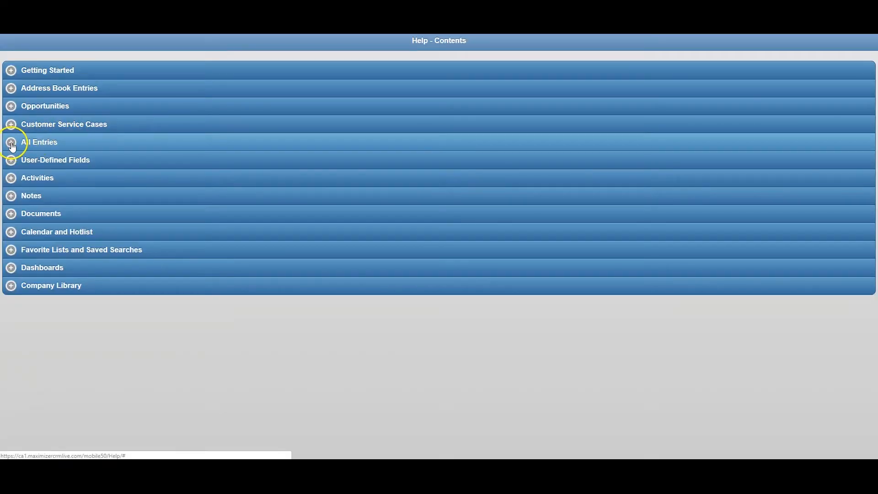
pyautogui.click(27, 142)
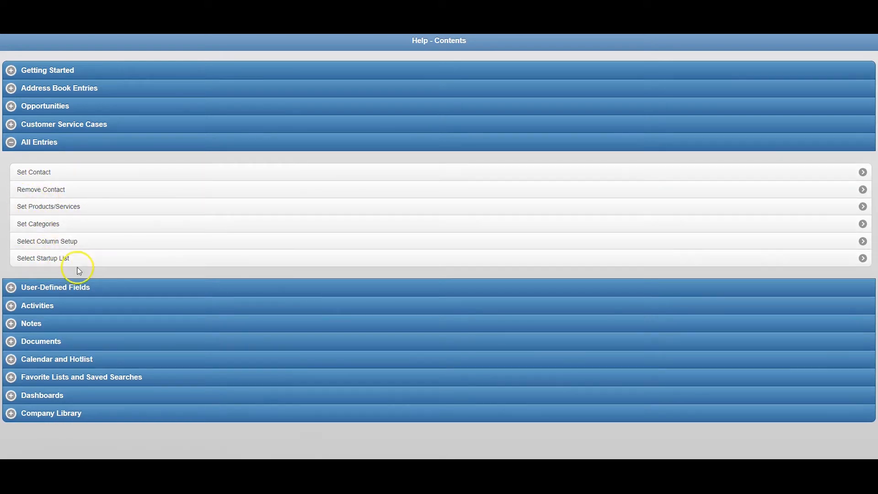
pyautogui.click(25, 142)
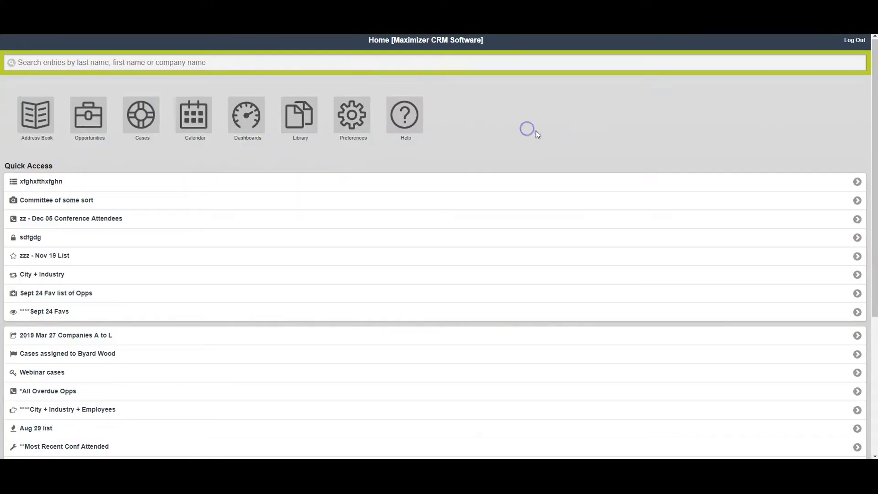
# Open the mobile Address Book and change its startup option.
pyautogui.click(36, 117)
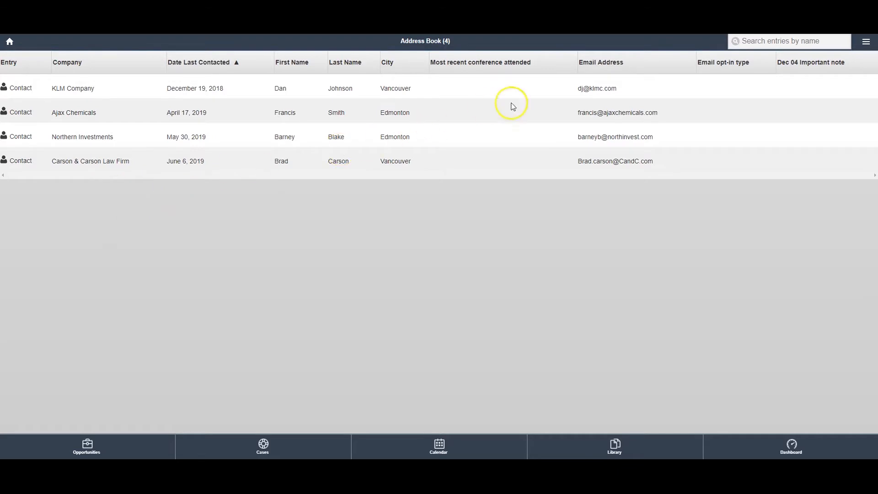
pyautogui.click(865, 44)
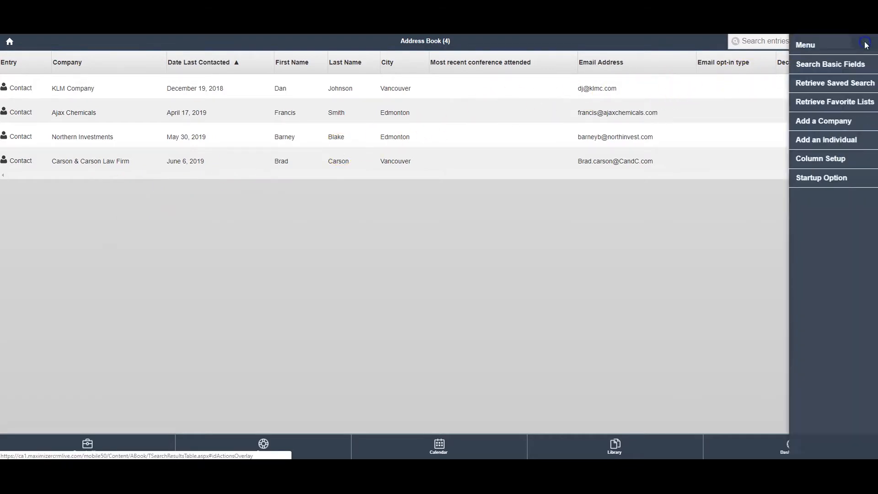
pyautogui.click(781, 179)
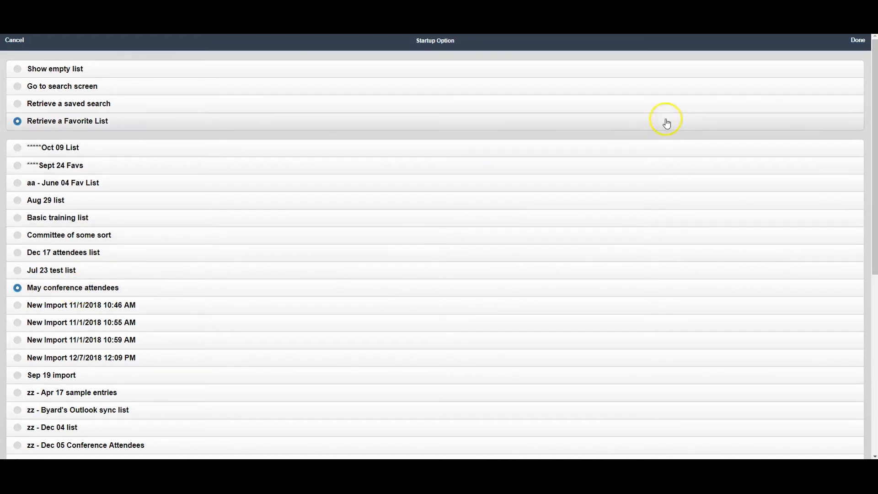
pyautogui.click(857, 41)
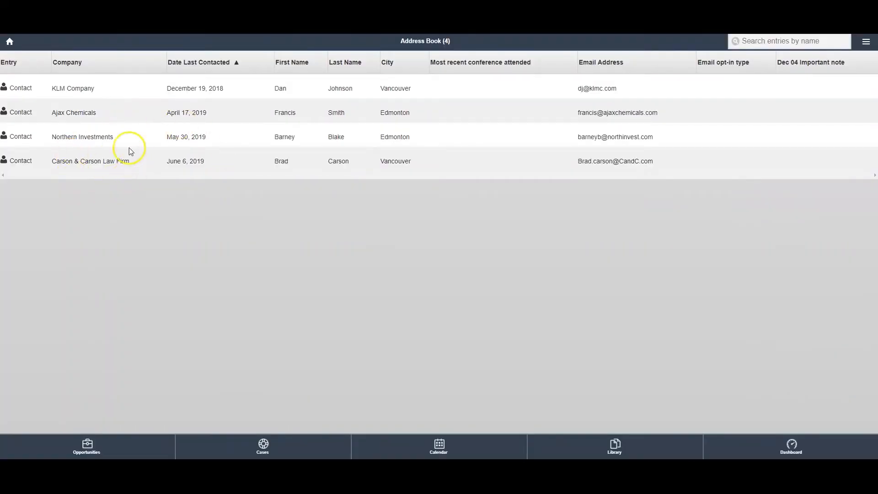
# Set the Carson & Carson Law Firm contact's Industry to Knitting and save it.
pyautogui.click(108, 161)
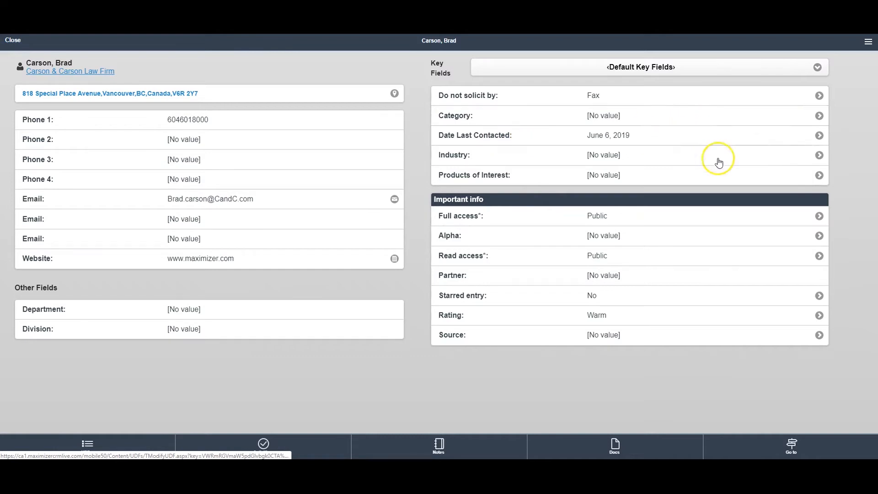
pyautogui.click(820, 156)
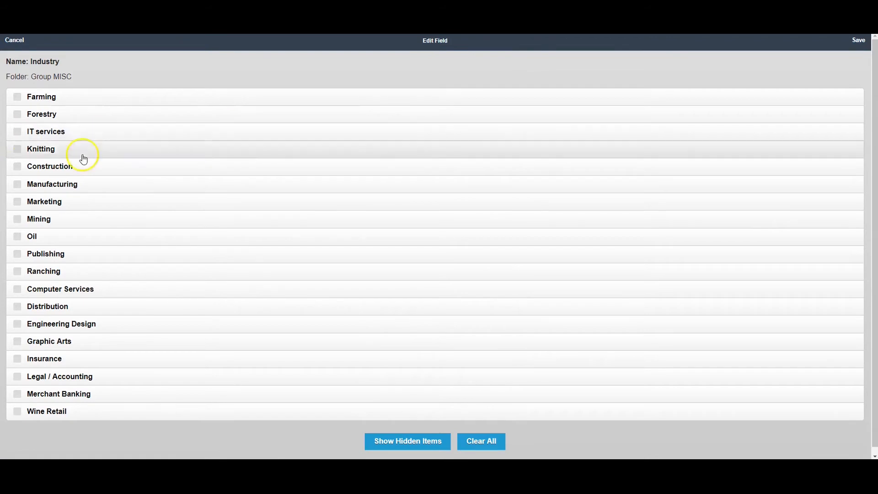
pyautogui.click(18, 149)
pyautogui.click(857, 41)
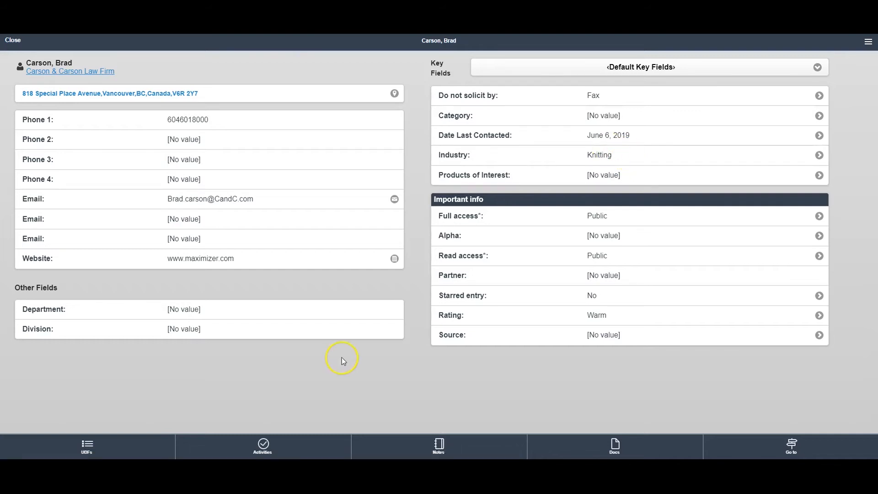
pyautogui.click(442, 451)
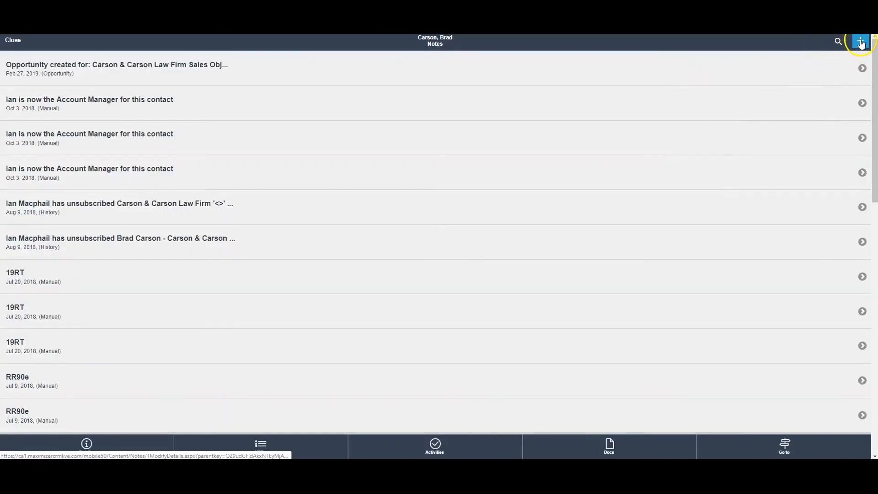
# Add an important note about lunch and a follow-up in a week to the contact.
pyautogui.click(861, 44)
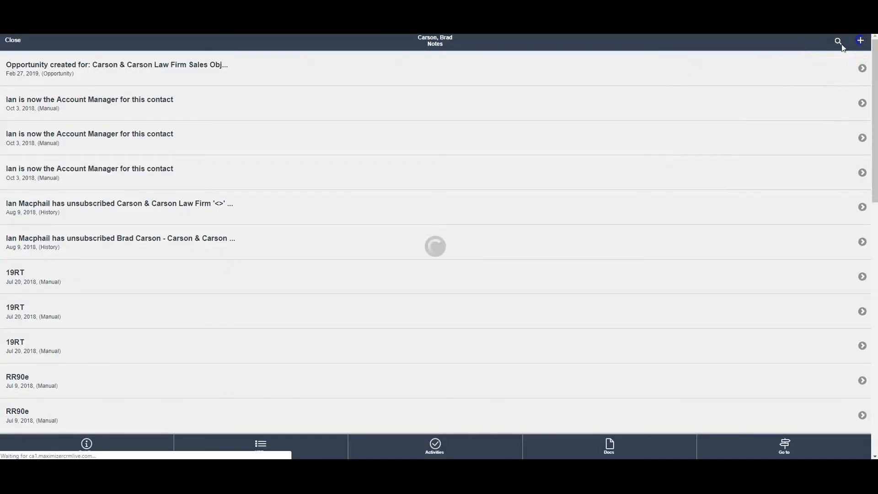
pyautogui.rightClick(101, 114)
pyautogui.click(123, 194)
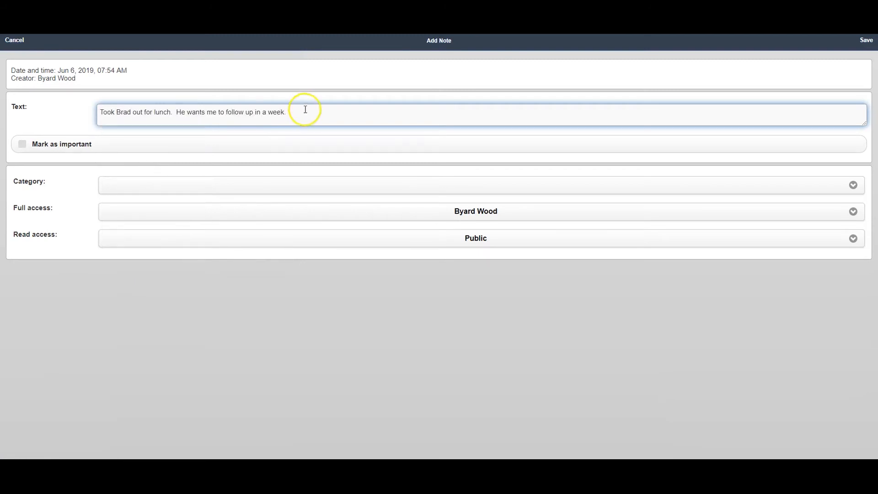
pyautogui.click(24, 144)
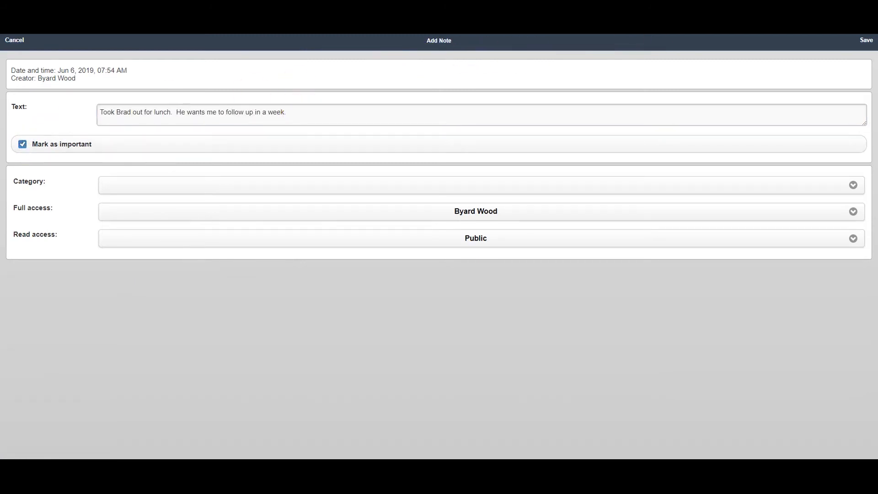
pyautogui.click(863, 43)
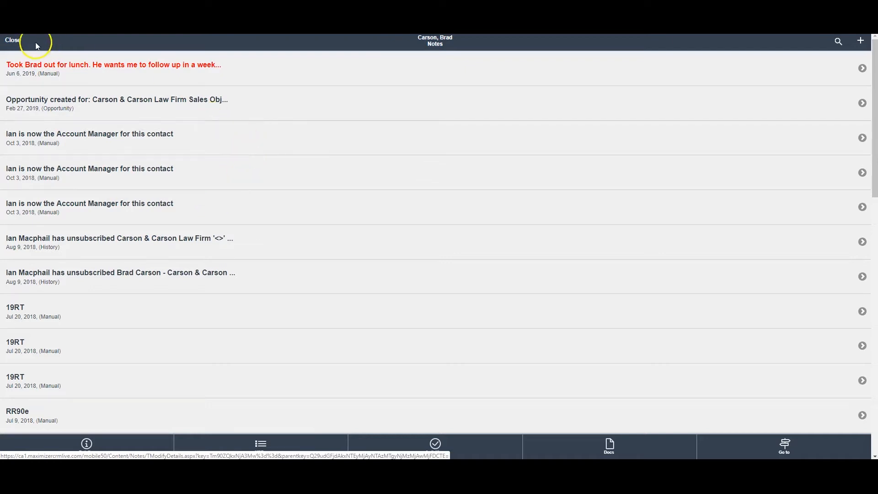
# Close the notes, return to Home, and log out of the mobile site.
pyautogui.click(13, 42)
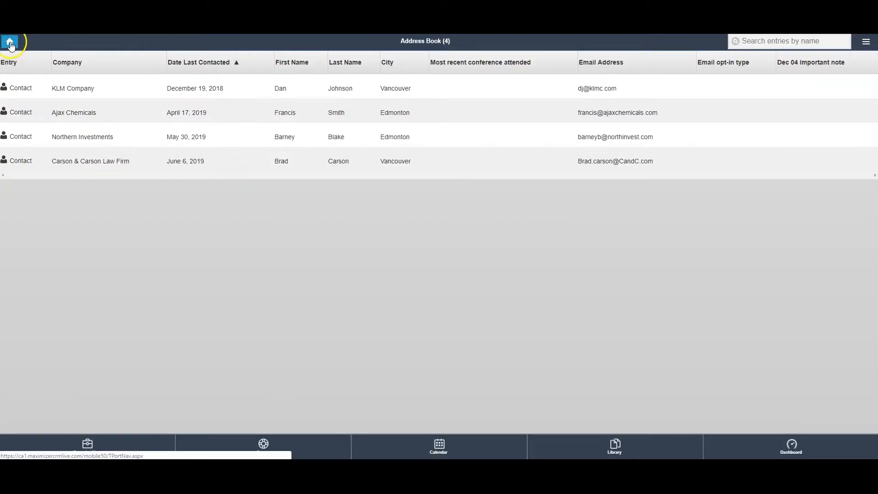
pyautogui.click(11, 44)
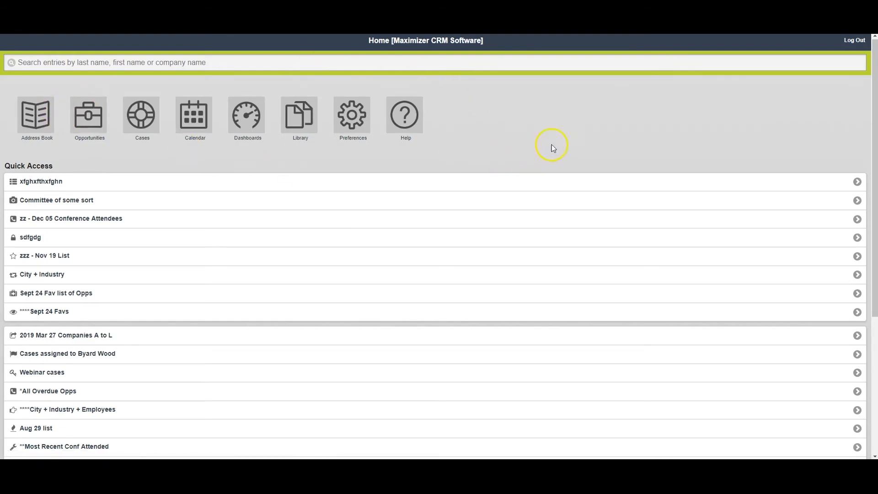
pyautogui.click(856, 41)
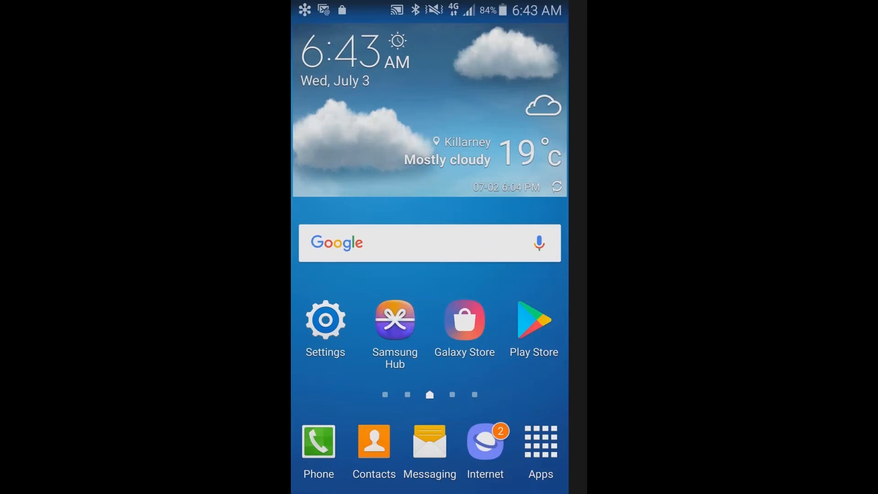
# Search the Play Store for 'maximizer', install Maximizer for Sales with permissions accepted, and open it.
pyautogui.click(533, 320)
pyautogui.click(397, 44)
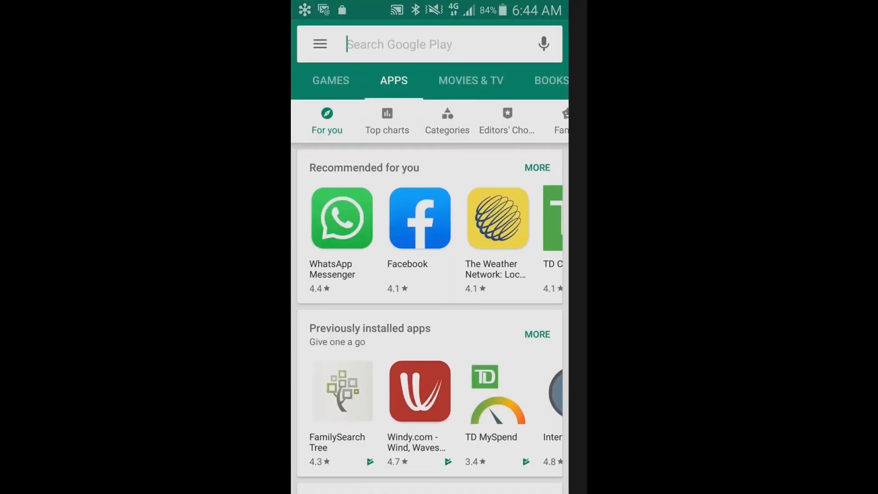
pyautogui.click(372, 85)
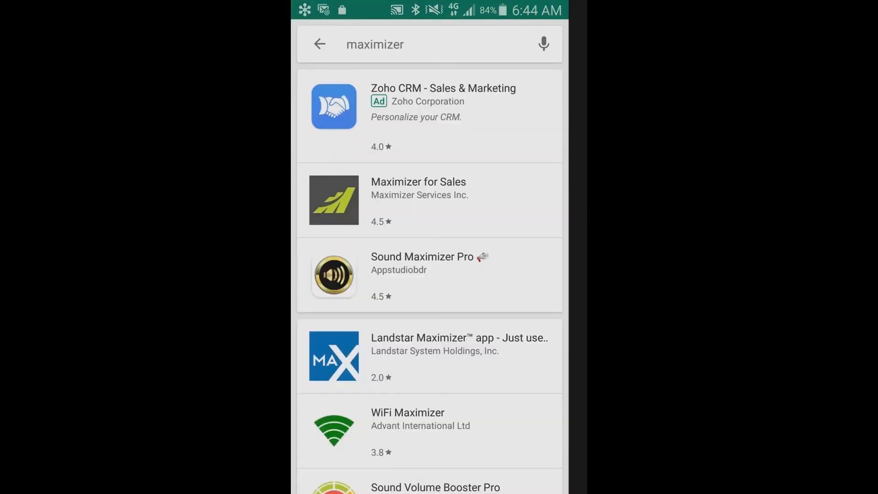
pyautogui.click(418, 200)
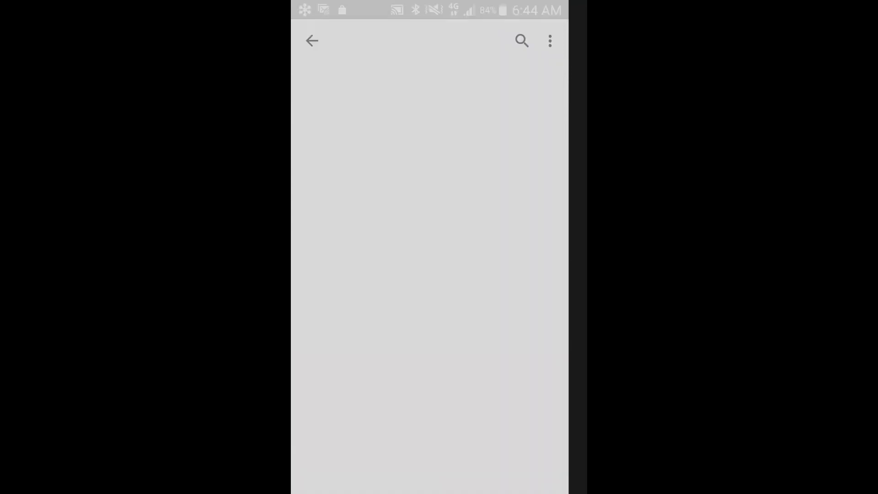
pyautogui.click(510, 164)
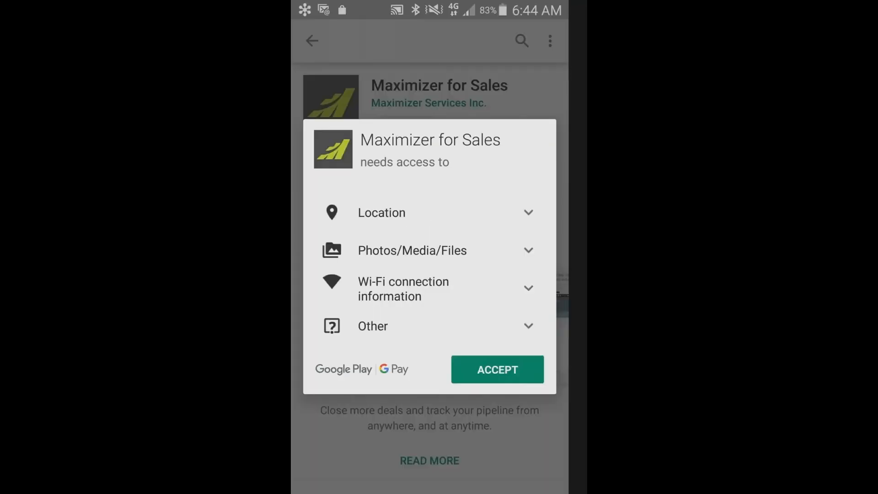
pyautogui.click(497, 370)
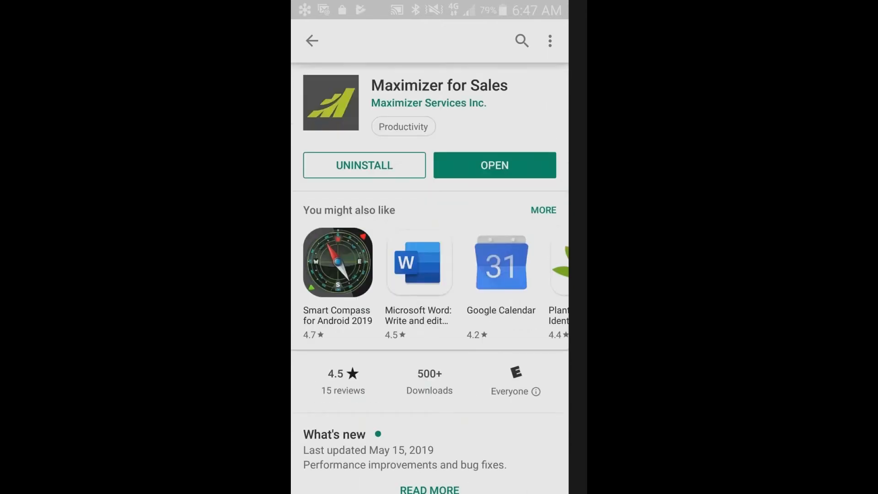
pyautogui.click(495, 166)
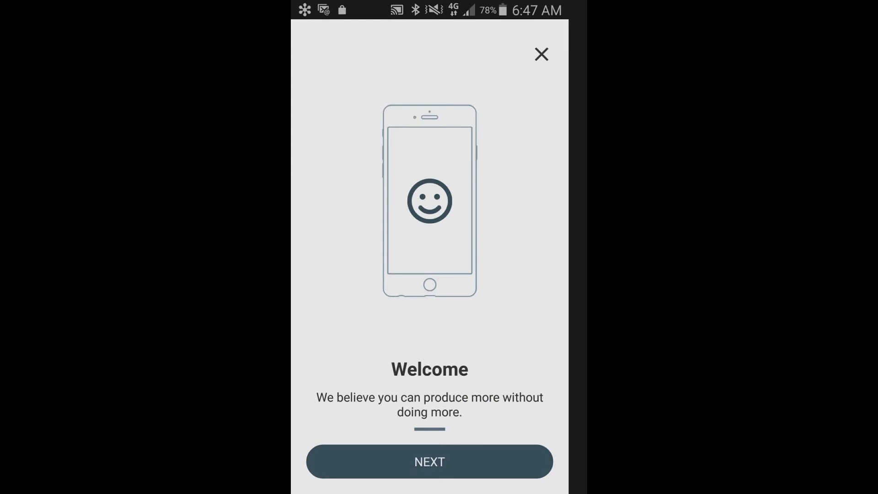
# Step through all four Maximizer for Sales welcome tour screens to finish the tour.
pyautogui.click(429, 461)
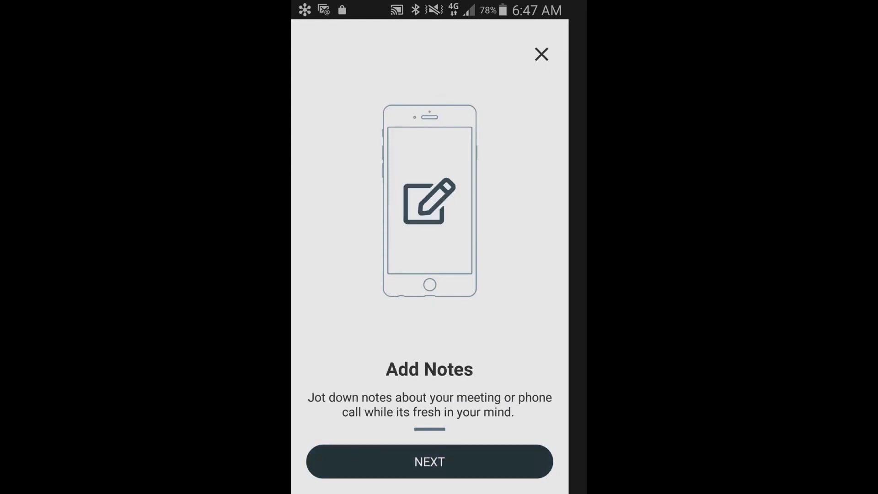
pyautogui.click(430, 461)
pyautogui.click(429, 461)
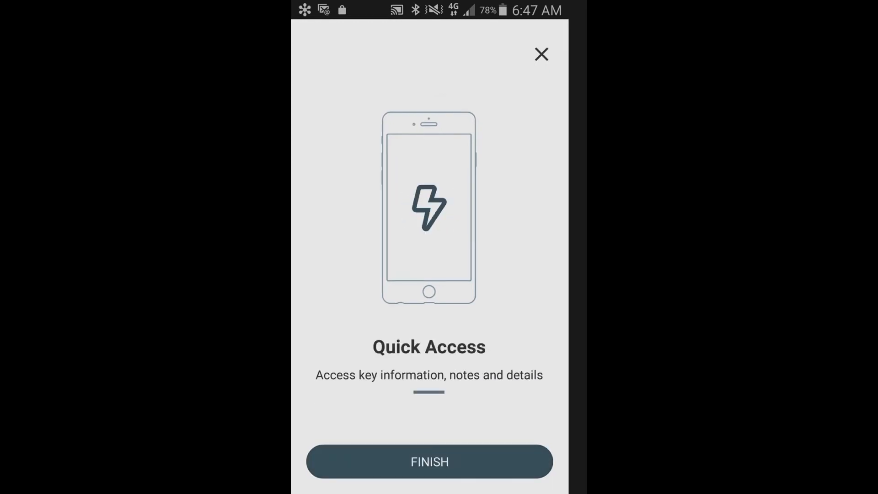
pyautogui.click(429, 462)
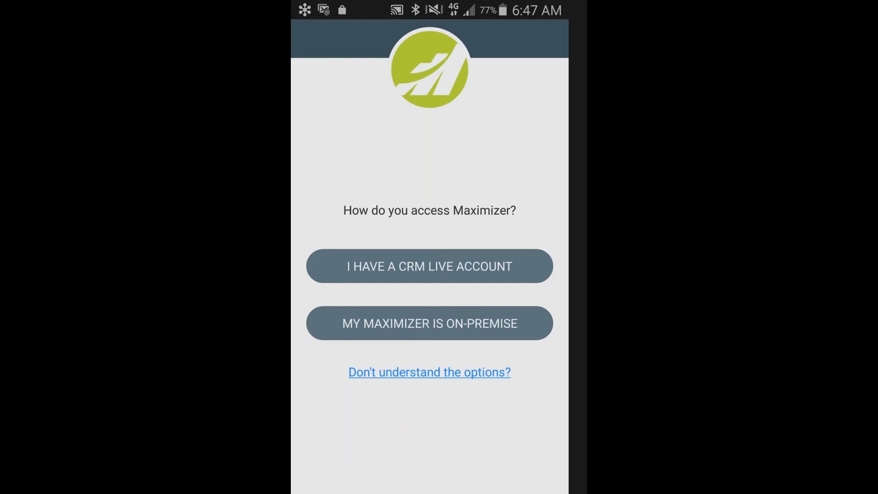
# Sign in with the CRM Live account e-mail and password, then enter the emailed verification PIN.
pyautogui.click(429, 266)
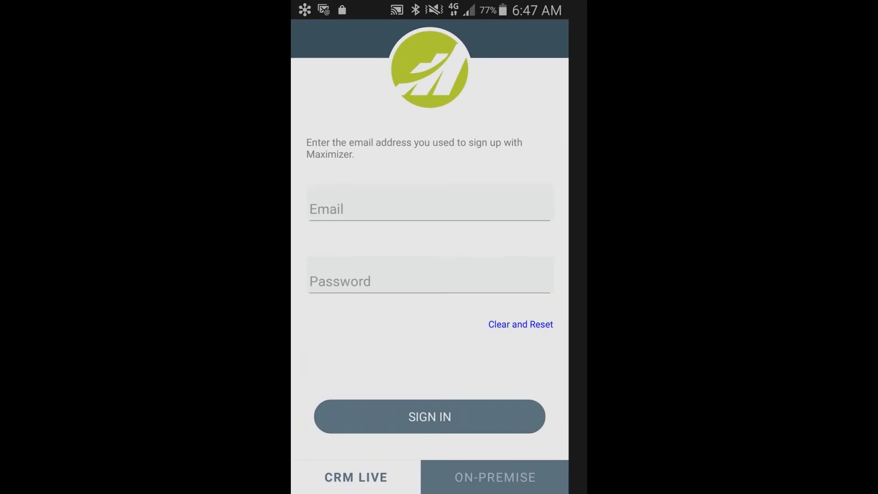
pyautogui.click(429, 209)
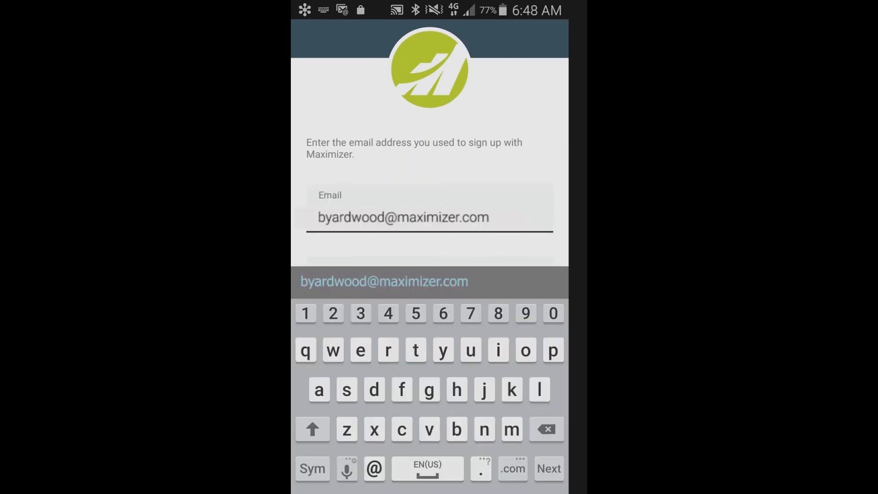
pyautogui.scroll(-3, 429, 183)
pyautogui.click(430, 158)
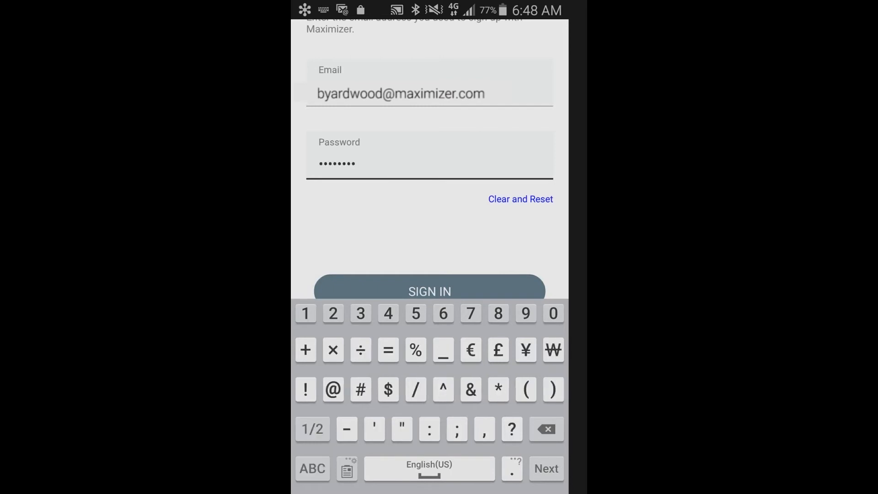
pyautogui.scroll(-1, 429, 160)
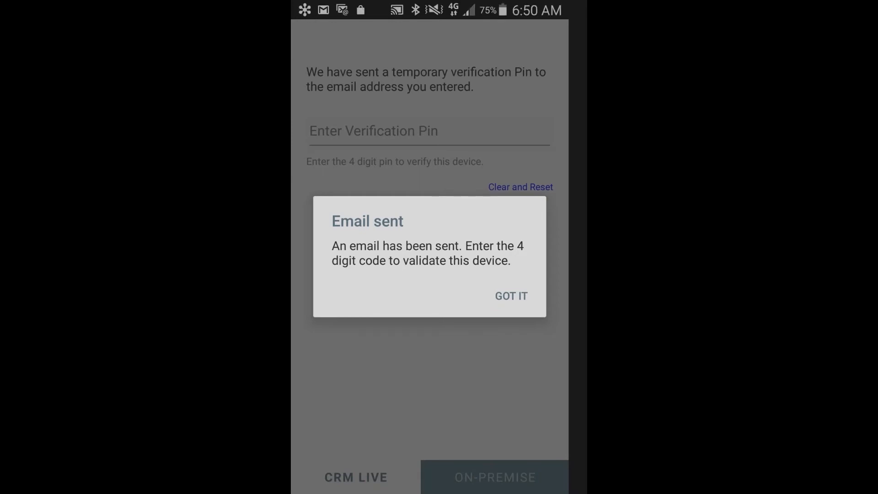
pyautogui.click(511, 296)
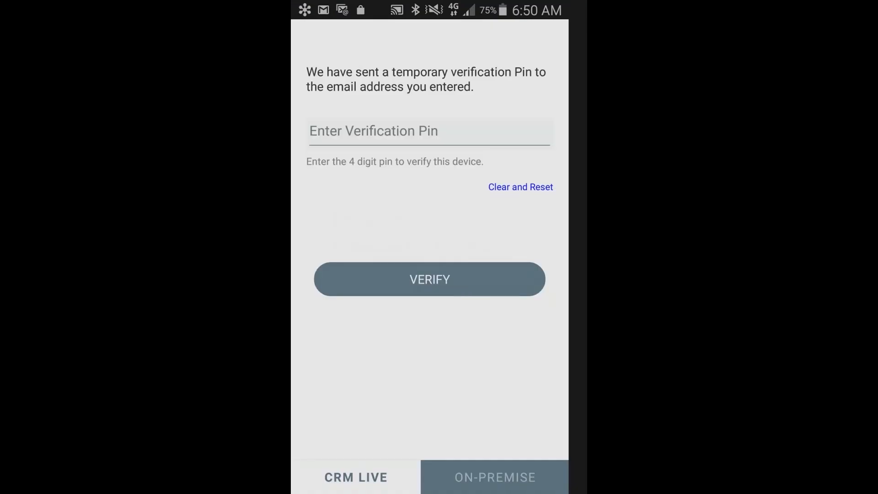
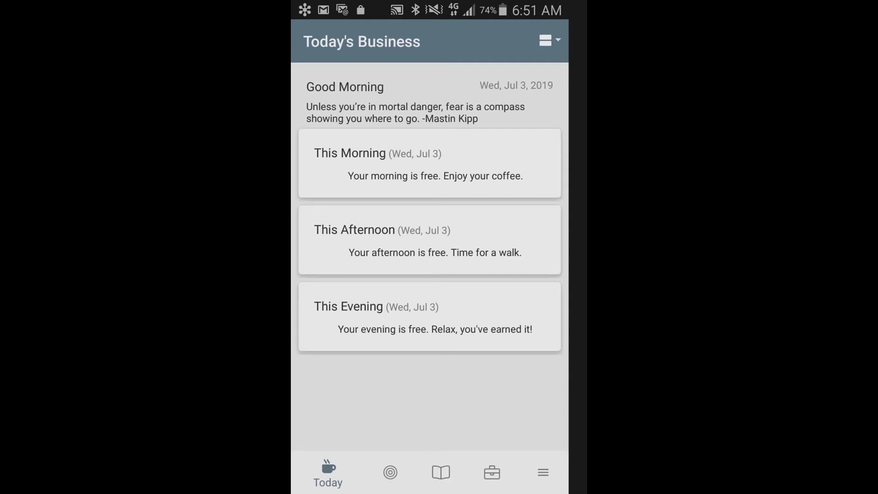
# Open the Ultimate Experience contact from the Address Book and scroll through its Details tab.
pyautogui.click(542, 473)
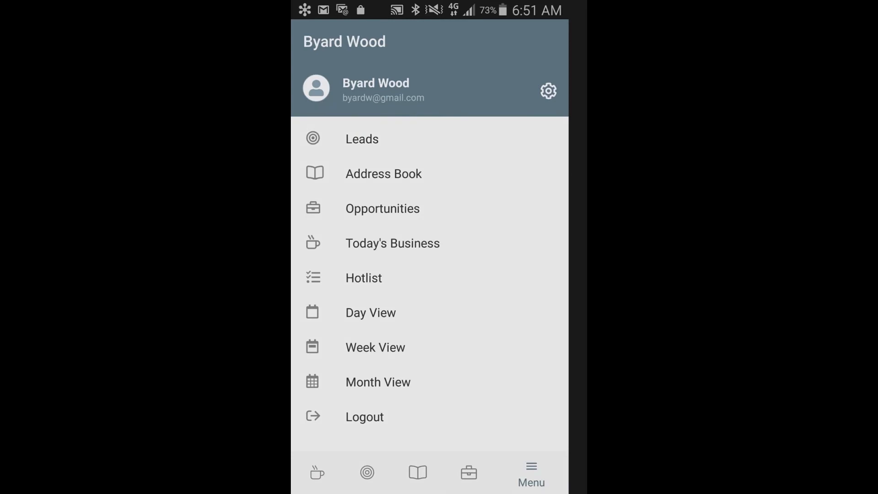
pyautogui.click(384, 174)
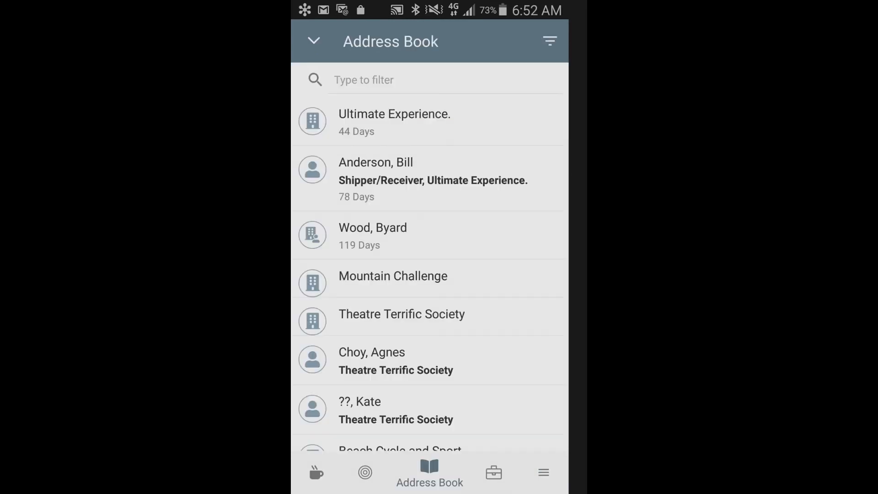
pyautogui.click(393, 121)
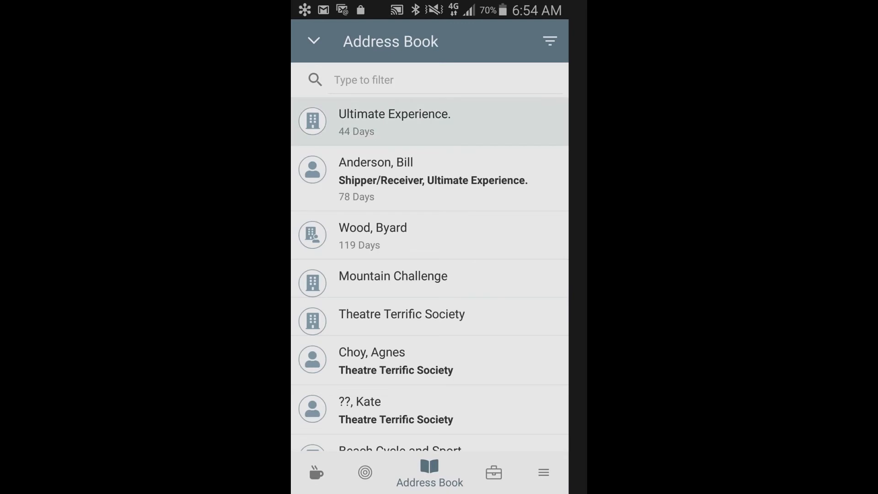
pyautogui.click(429, 178)
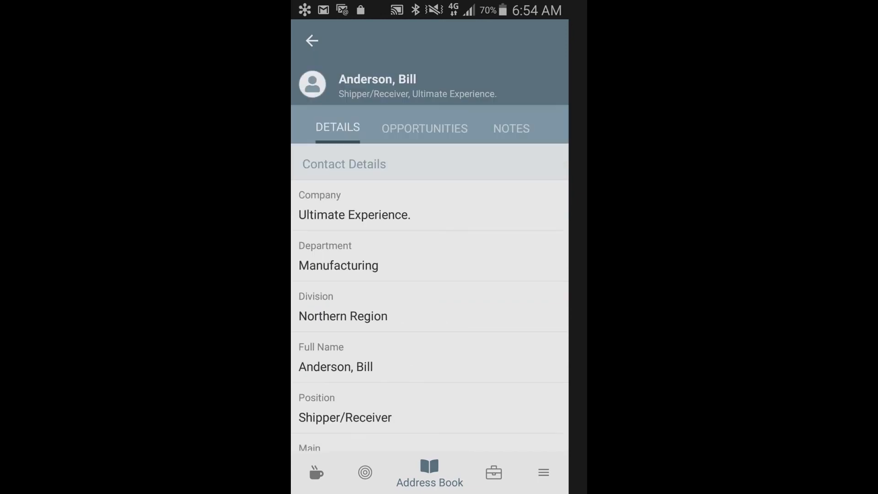
pyautogui.scroll(-10, 429, 297)
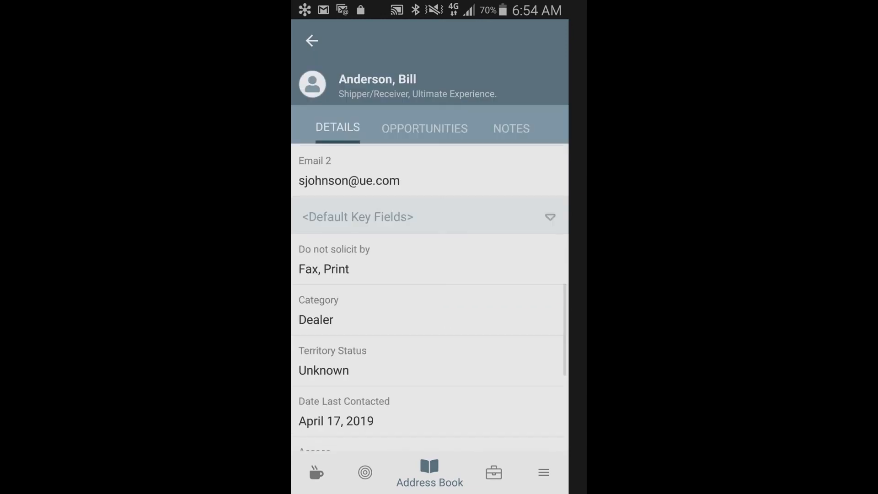
pyautogui.scroll(4, 429, 298)
pyautogui.scroll(1, 429, 297)
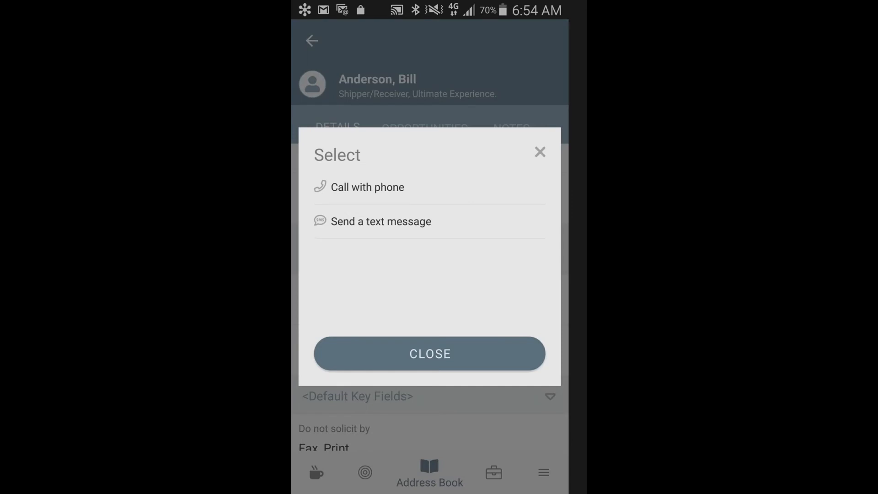
pyautogui.click(427, 448)
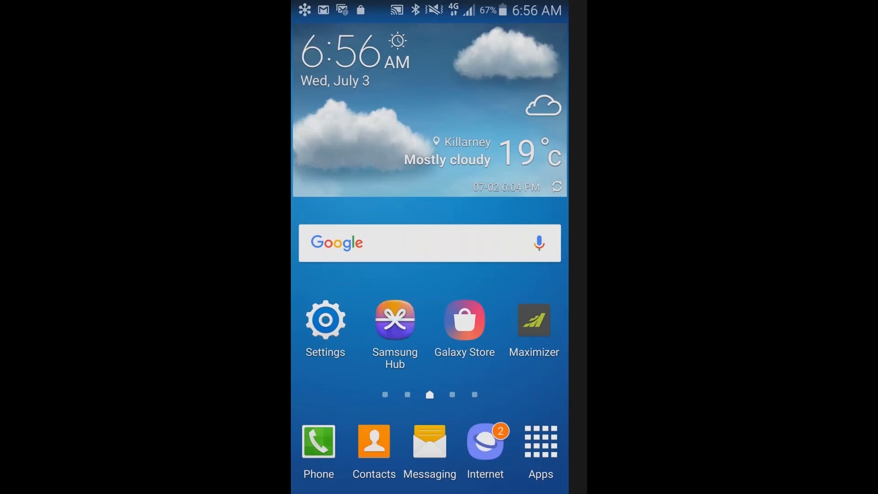
# Relaunch Maximizer for Sales and switch from the calendar to the Address Book contact list.
pyautogui.click(534, 320)
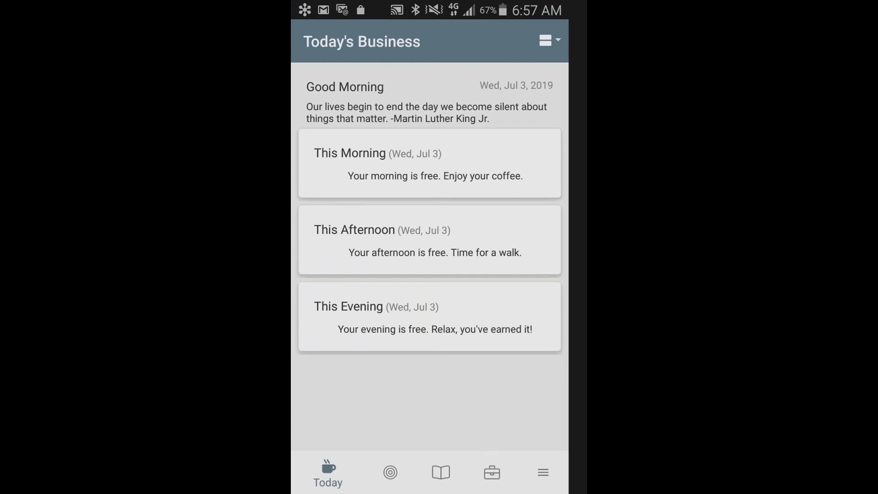
pyautogui.click(549, 41)
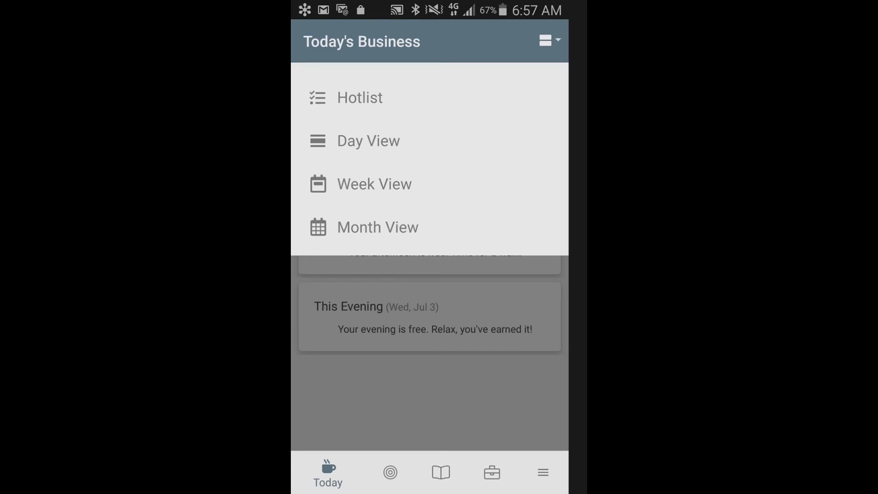
pyautogui.press('Escape')
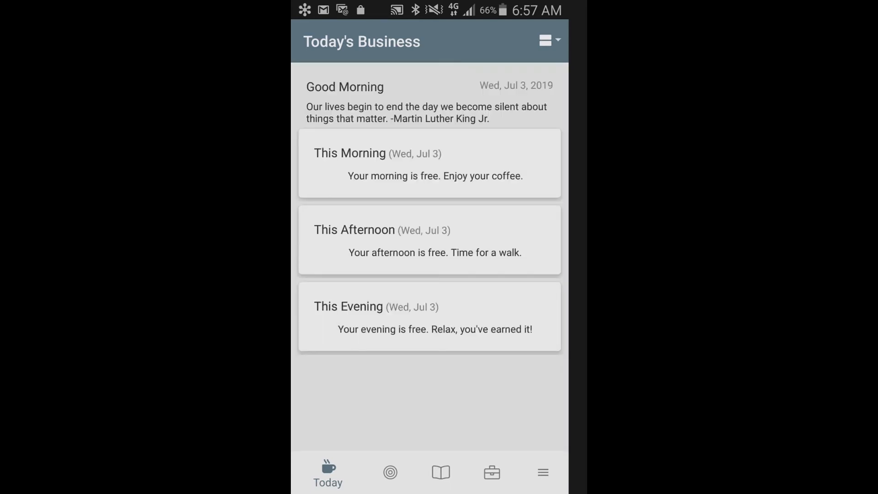
pyautogui.click(441, 472)
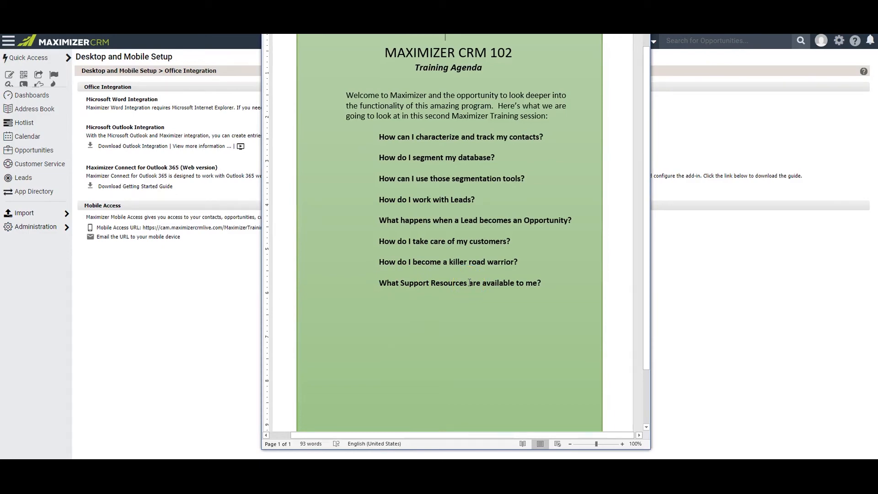
# Close the Word training agenda, return to the Summers Manufacturing Customer Service cases, and open Help.
pyautogui.click(443, 215)
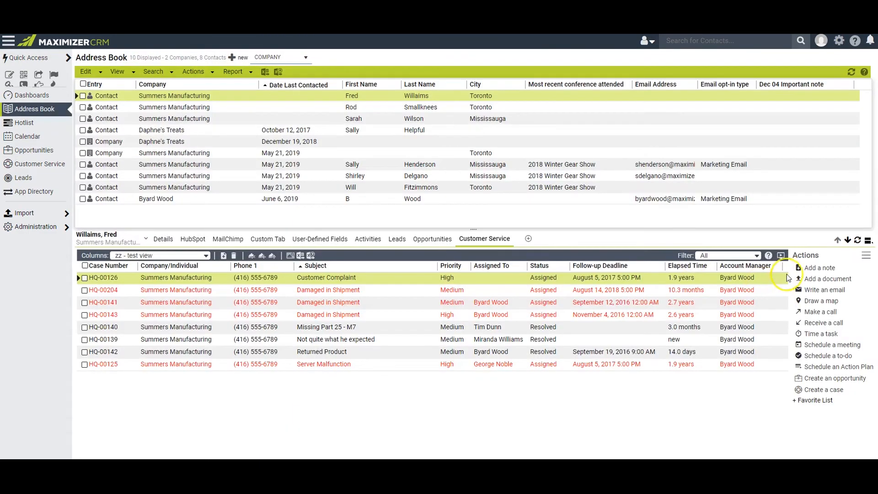
pyautogui.click(785, 250)
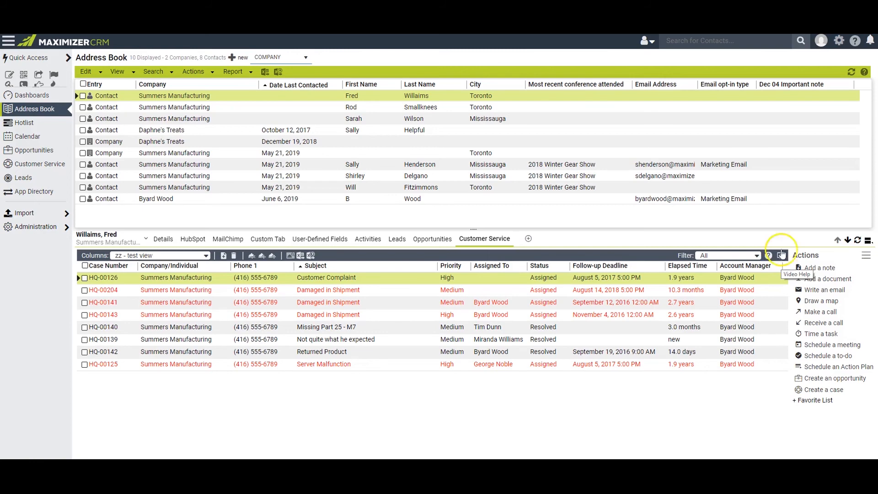
pyautogui.click(856, 44)
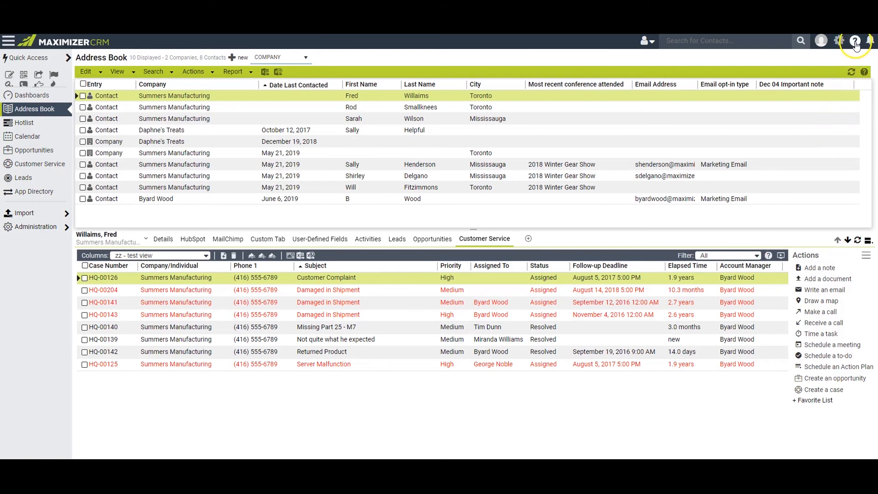
# Open General Help's Video Tutorials on YouTube, then start a live chat with Maximizer support.
pyautogui.click(752, 138)
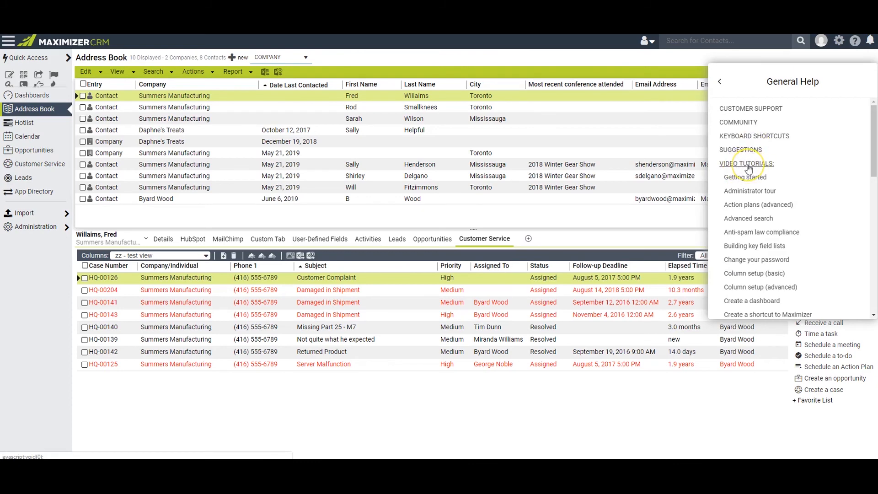
pyautogui.click(747, 165)
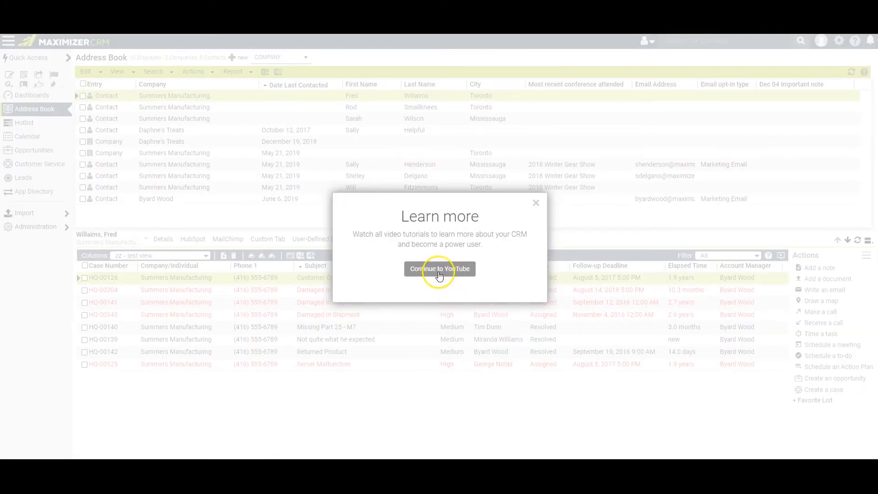
pyautogui.click(439, 271)
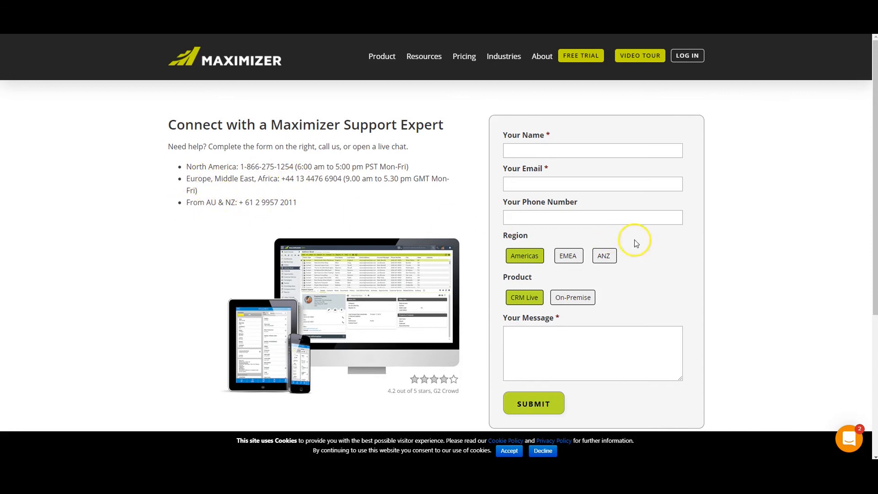
pyautogui.click(845, 437)
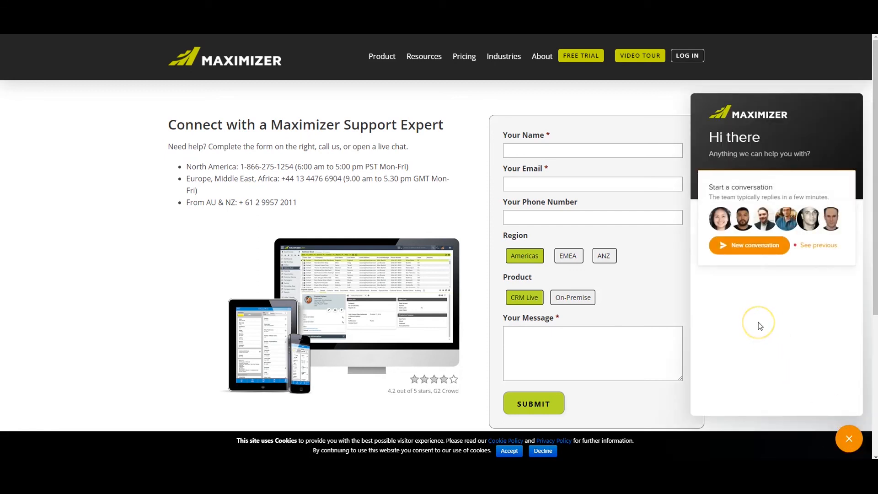